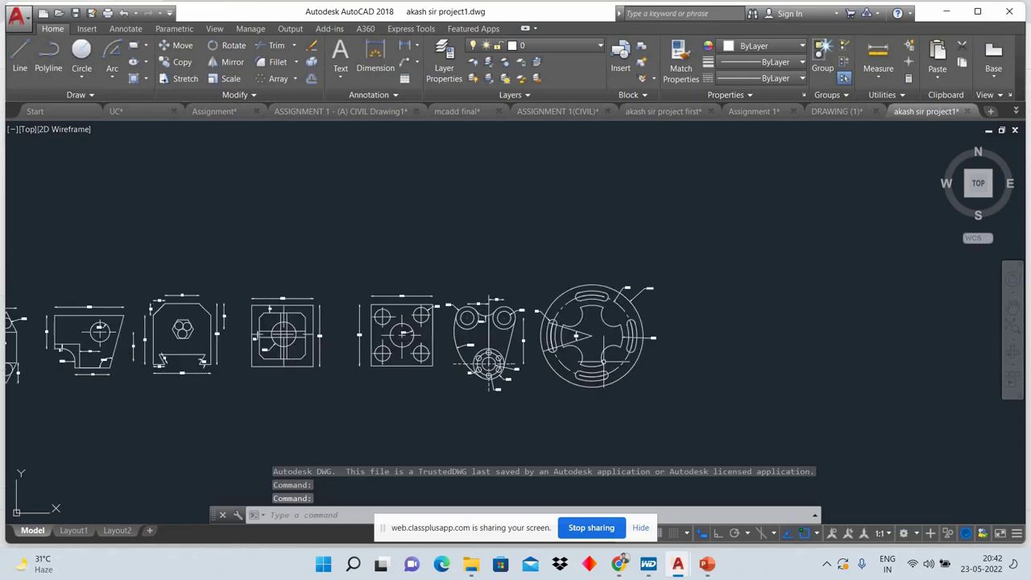
scroll(601, 360, up, 2)
Step: Open the downloaded mechanical project.dwg, ignoring its unresolved reference files
scroll(602, 362, down, 4)
scroll(534, 369, down, 1)
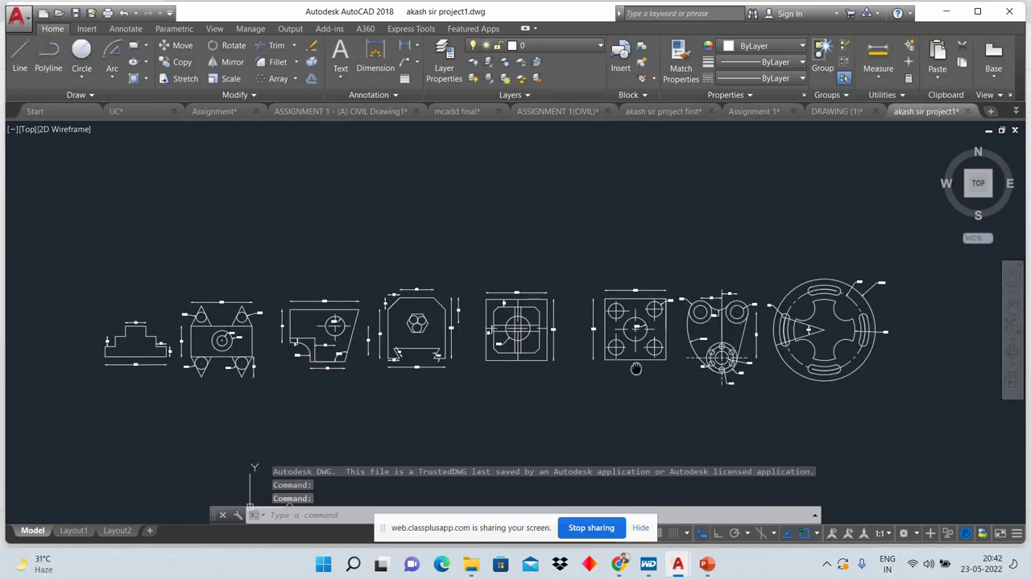
middle_drag(322, 369, 455, 362)
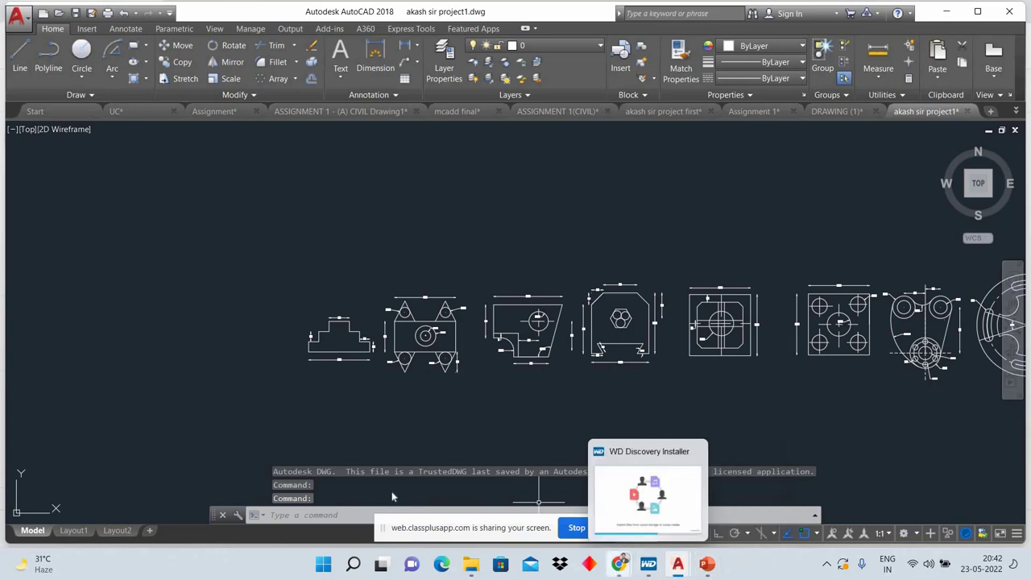
mouse_move(618, 564)
click(542, 483)
click(77, 529)
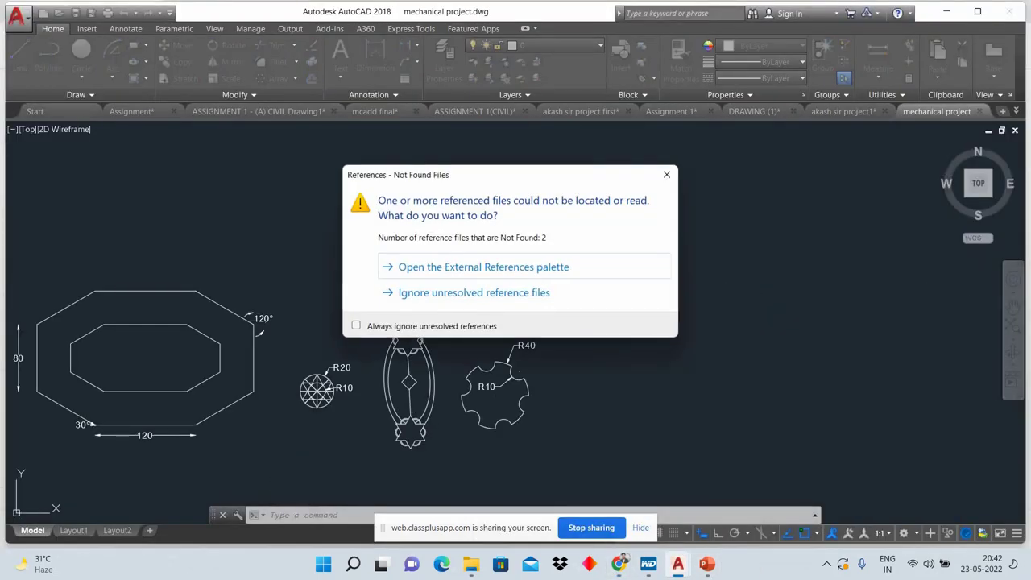
click(667, 174)
Step: Zoom and pan over the star, ellipse and gear parts, then return to the Gmail message
scroll(405, 338, up, 6)
scroll(405, 338, down, 2)
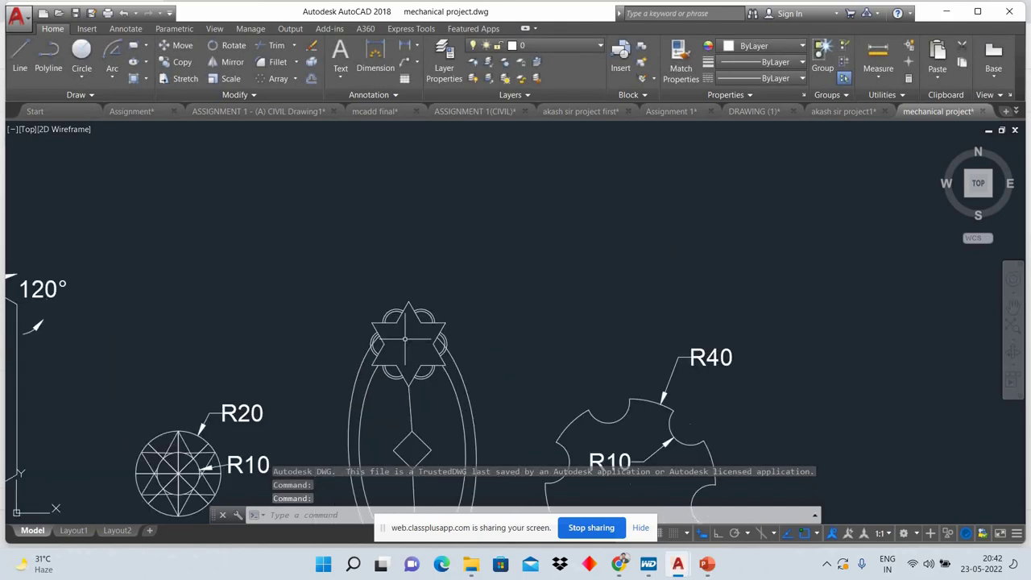
scroll(405, 338, down, 3)
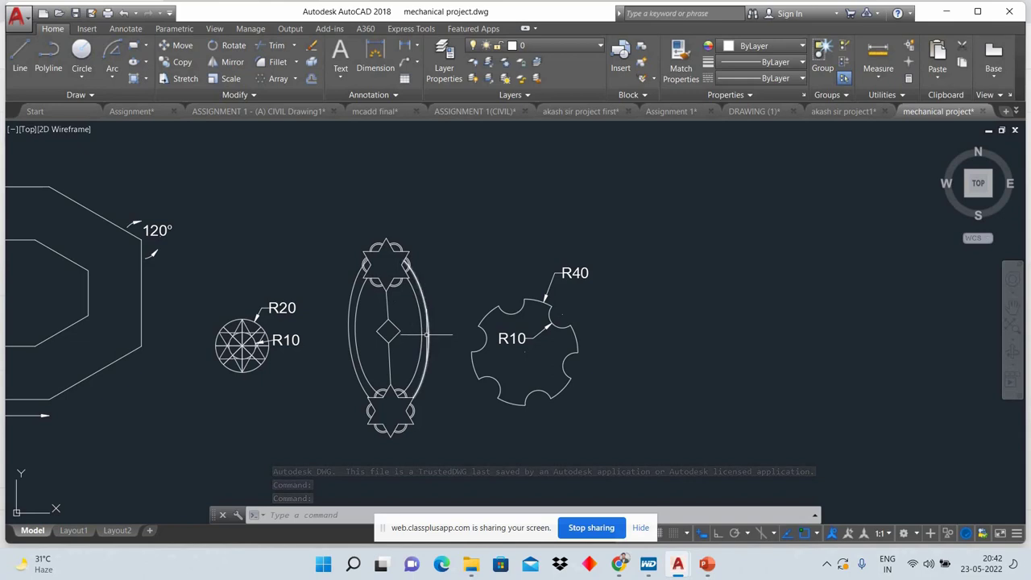
middle_drag(361, 360, 493, 347)
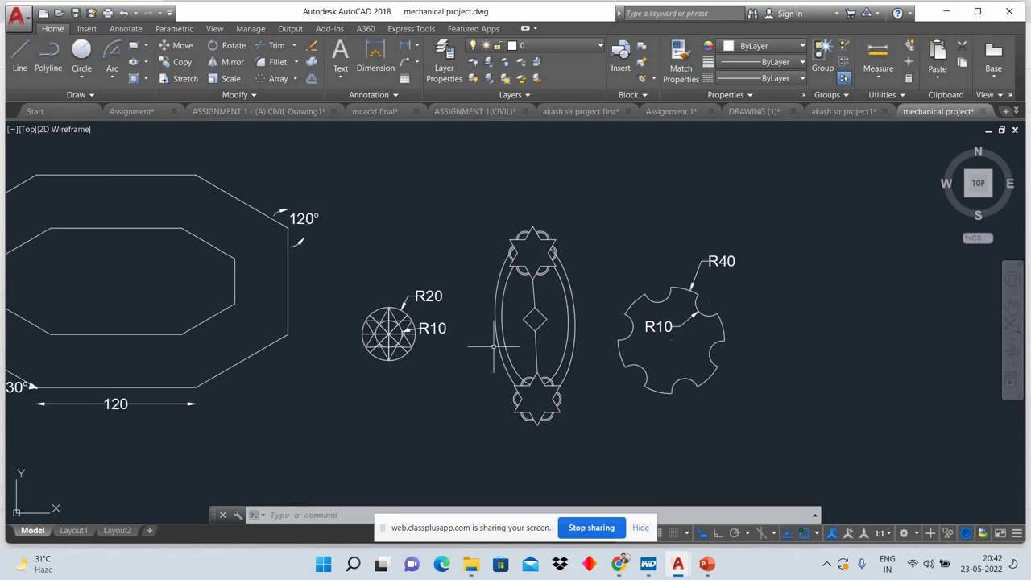
scroll(531, 327, down, 2)
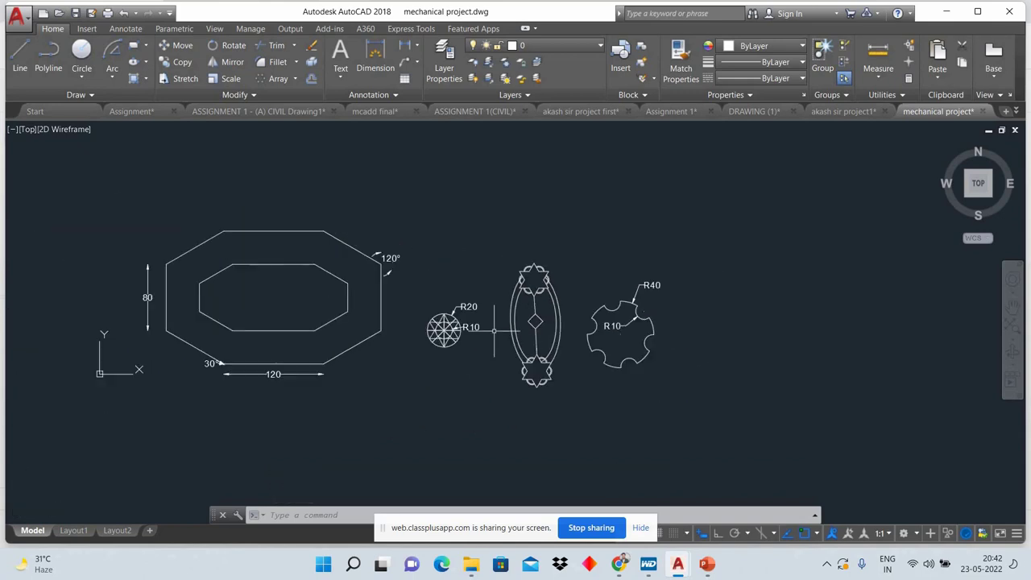
scroll(378, 292, down, 3)
scroll(468, 321, up, 5)
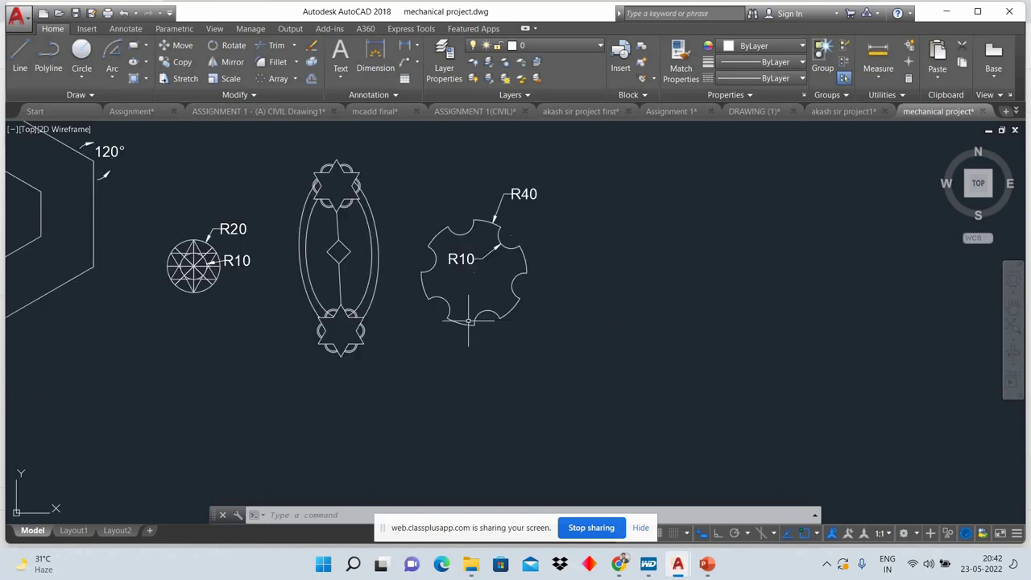
scroll(467, 320, down, 3)
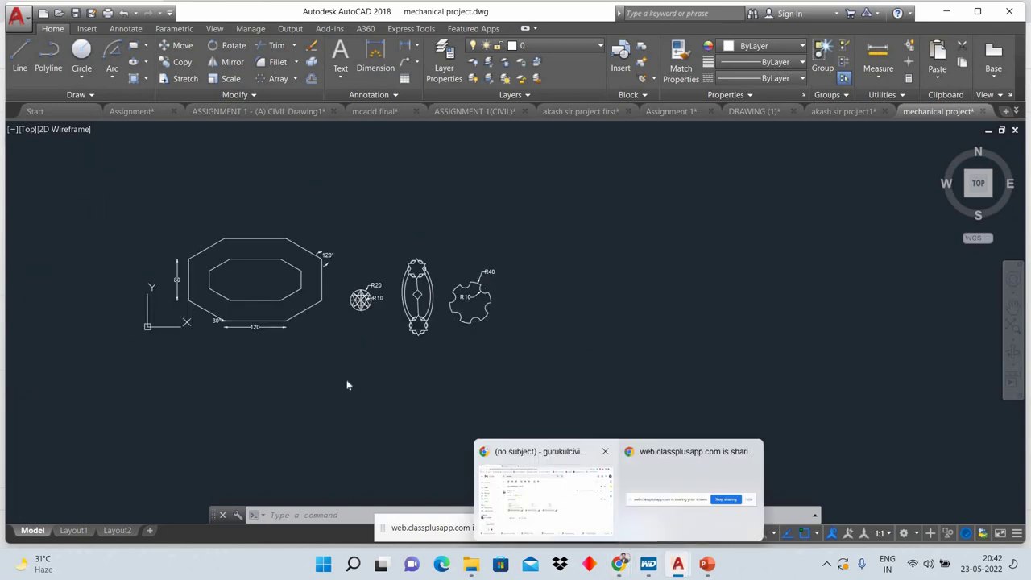
click(544, 491)
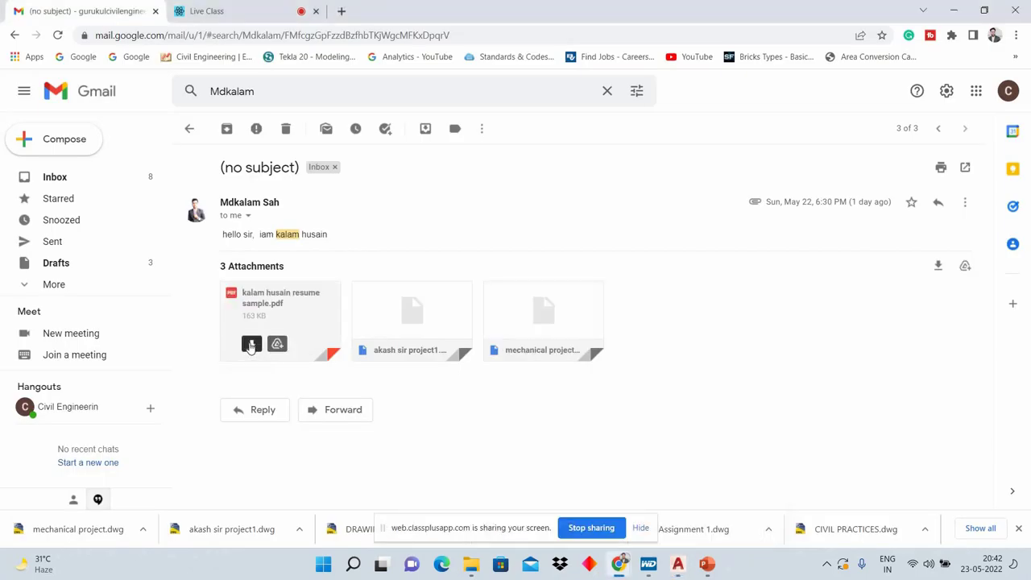
Step: Download the résumé PDF attachment from the Gmail message and open it from the download bar
click(251, 344)
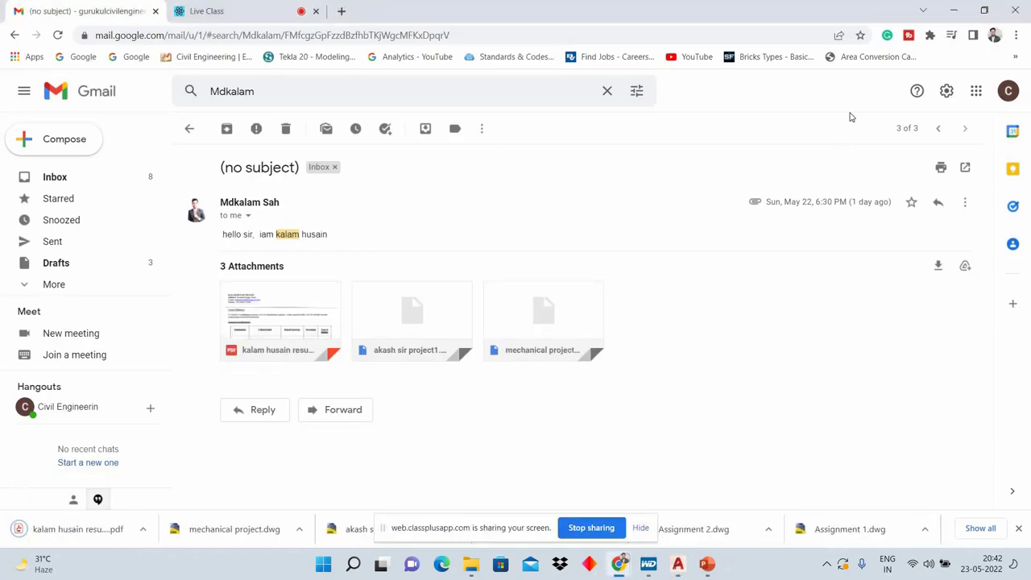
key(ctrl+Tab)
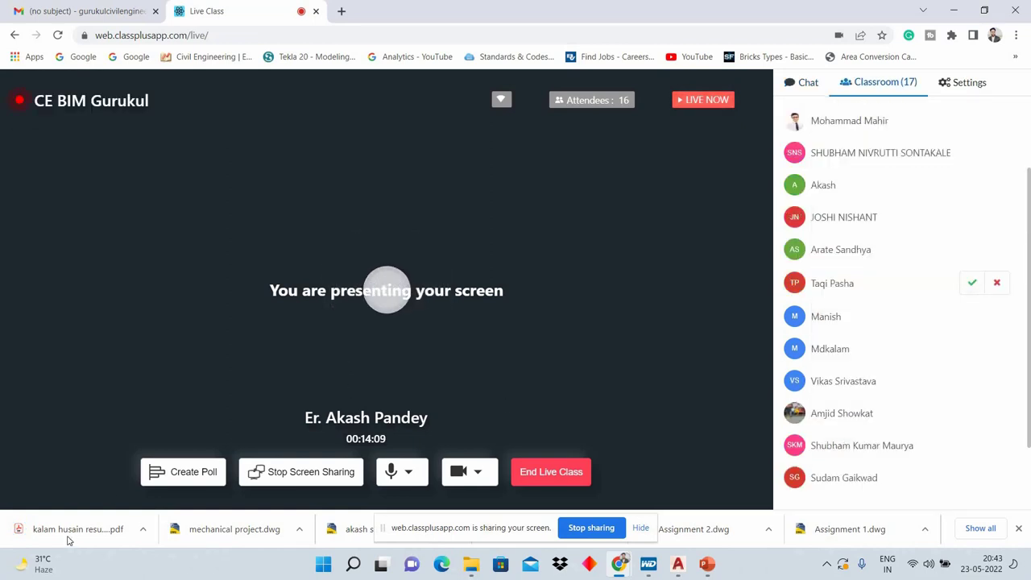
click(68, 534)
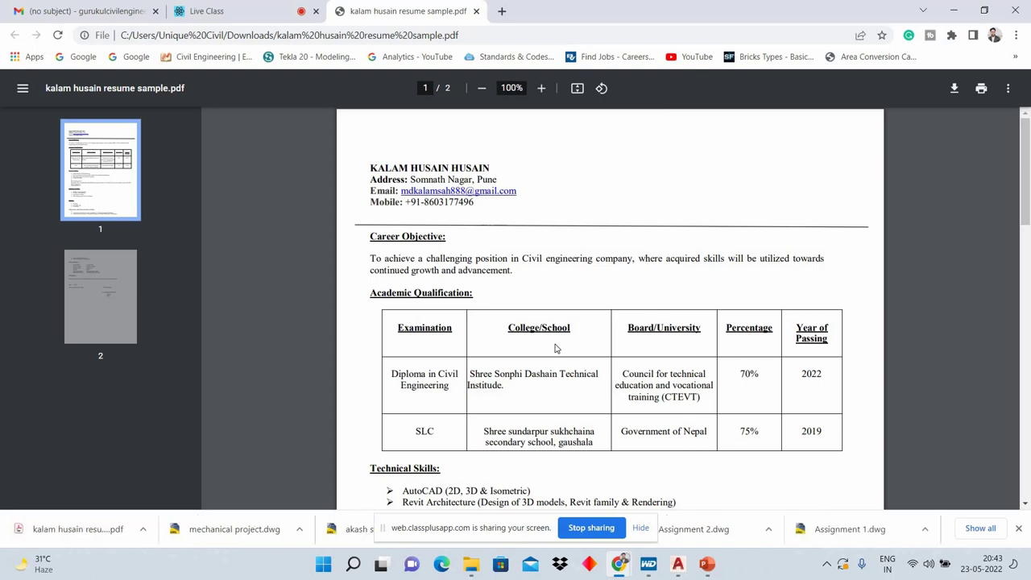
scroll(446, 376, down, 1)
scroll(481, 392, down, 1)
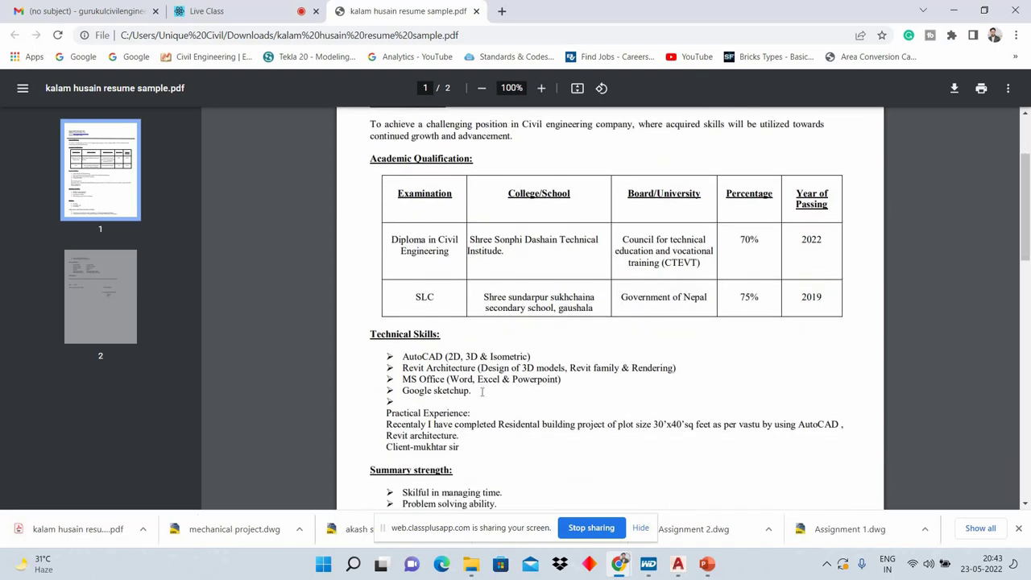
scroll(436, 371, down, 1)
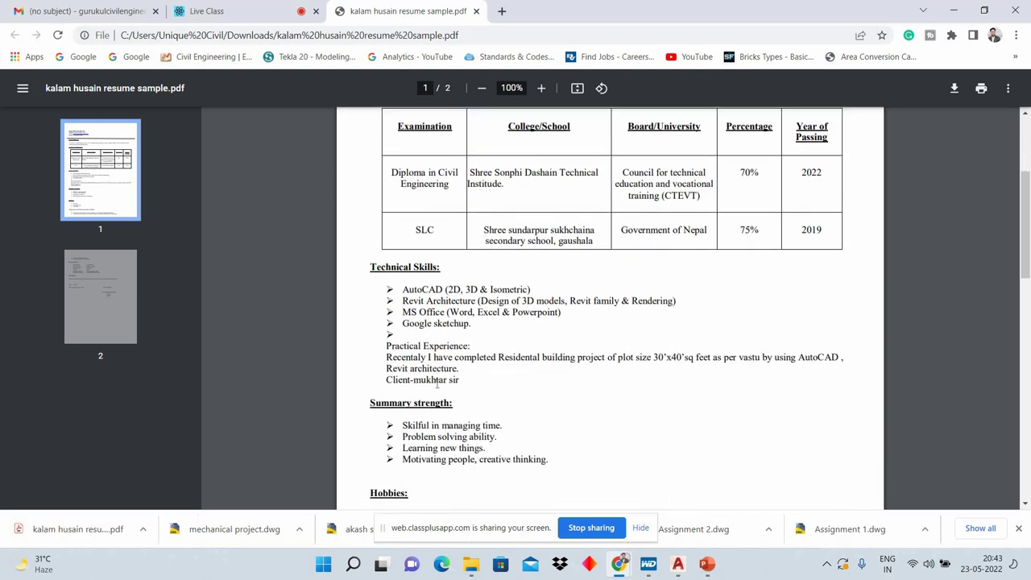
scroll(476, 394, down, 1)
scroll(452, 349, down, 2)
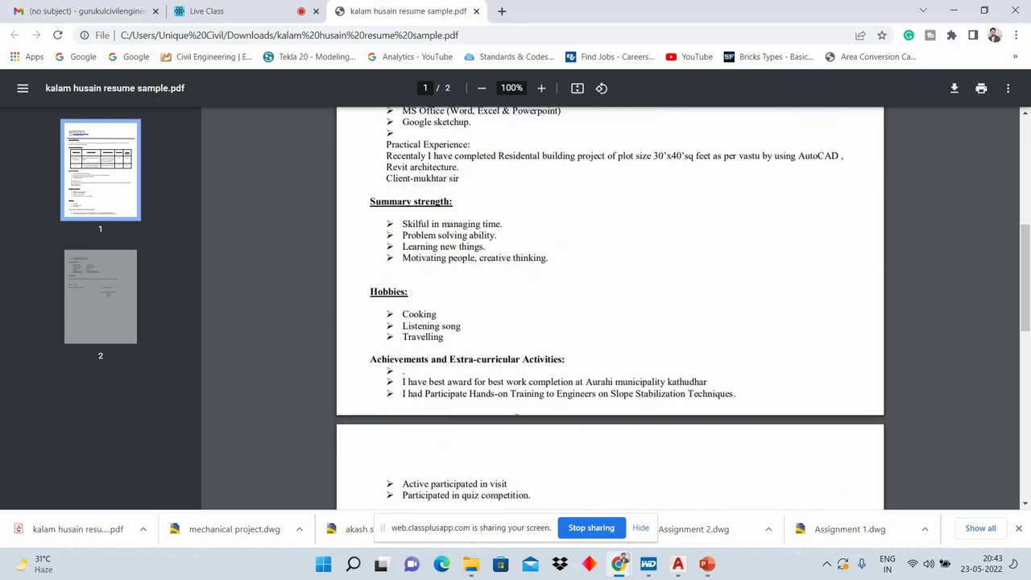
scroll(516, 415, down, 1)
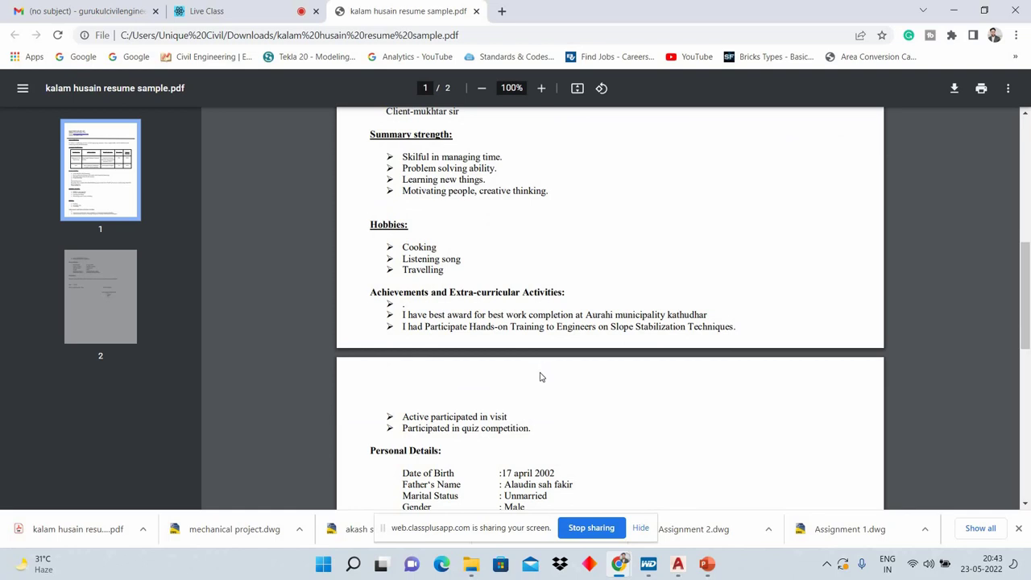
scroll(541, 376, down, 1)
scroll(541, 377, down, 1)
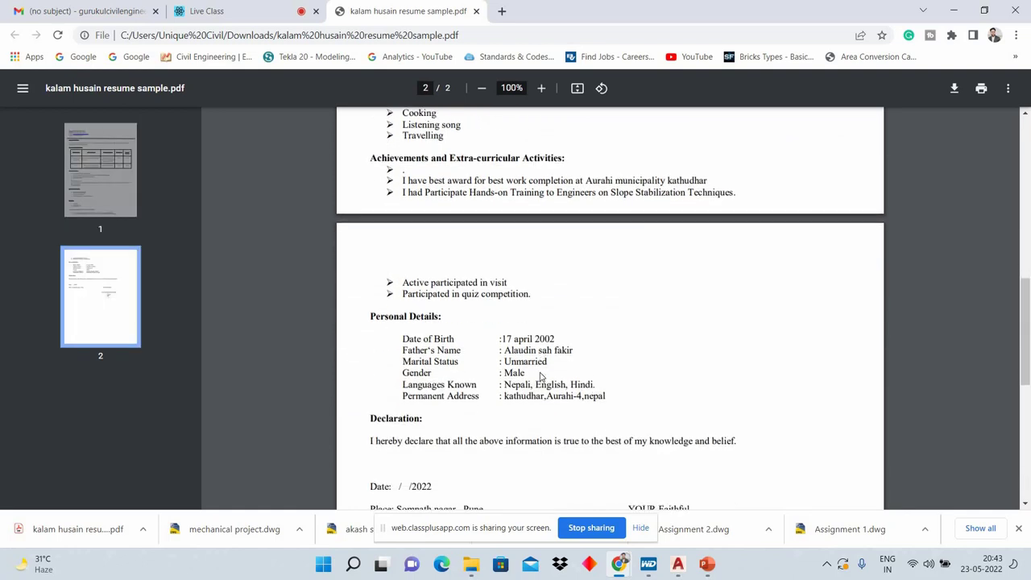
scroll(556, 358, down, 1)
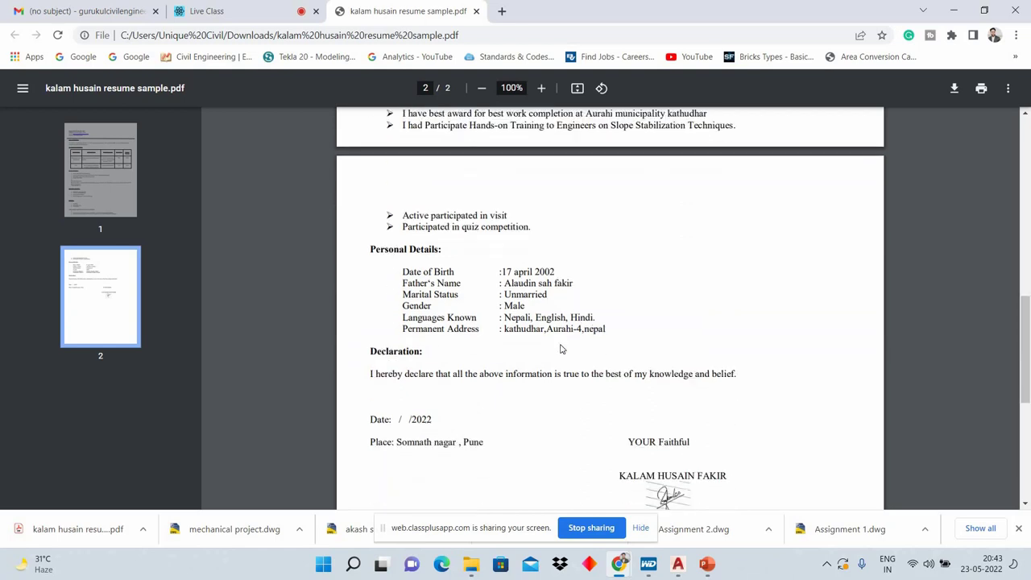
scroll(561, 349, down, 1)
scroll(561, 349, down, 1)
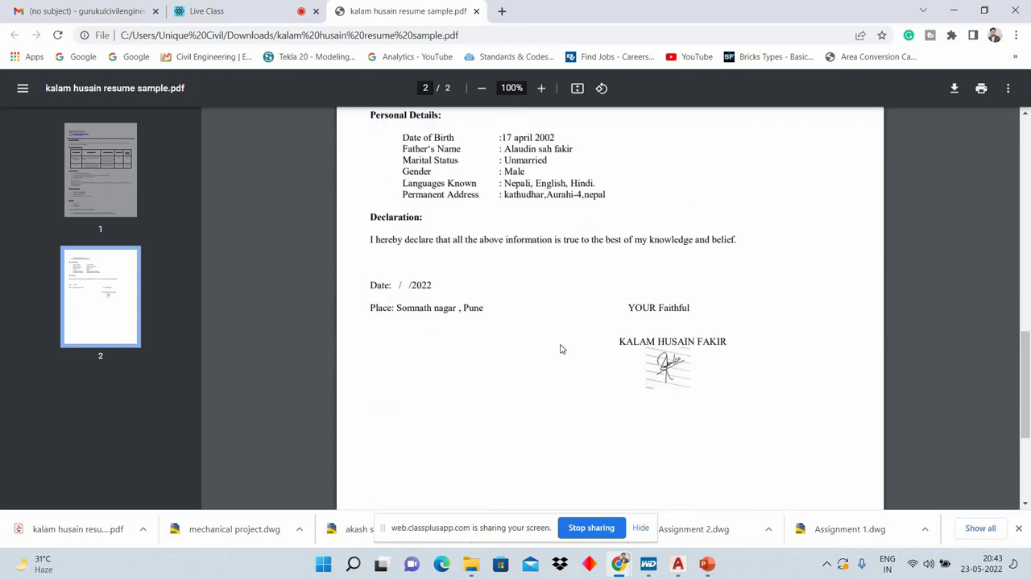
scroll(561, 349, up, 1)
scroll(561, 349, up, 1)
scroll(561, 349, up, 3)
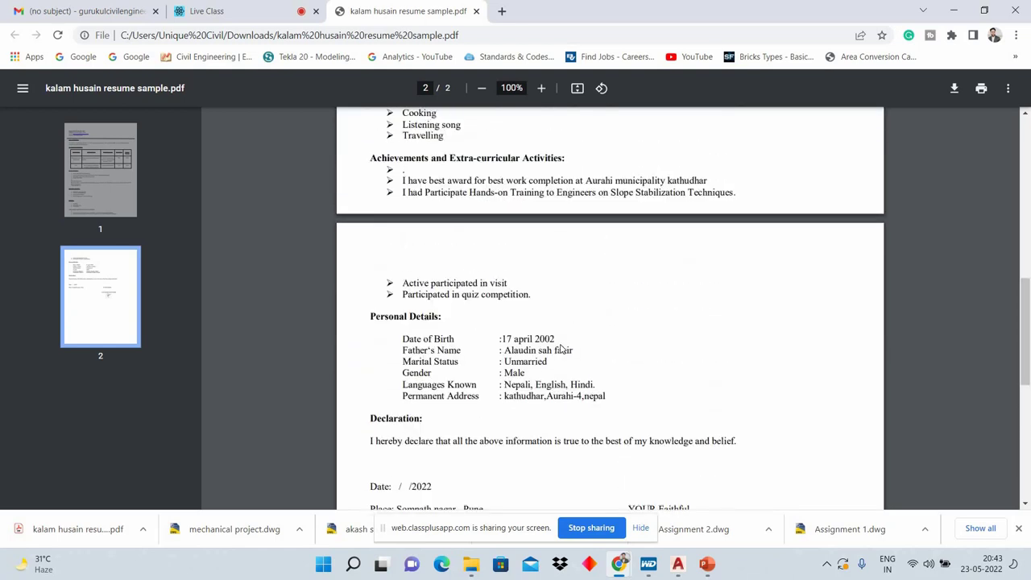
scroll(562, 349, up, 2)
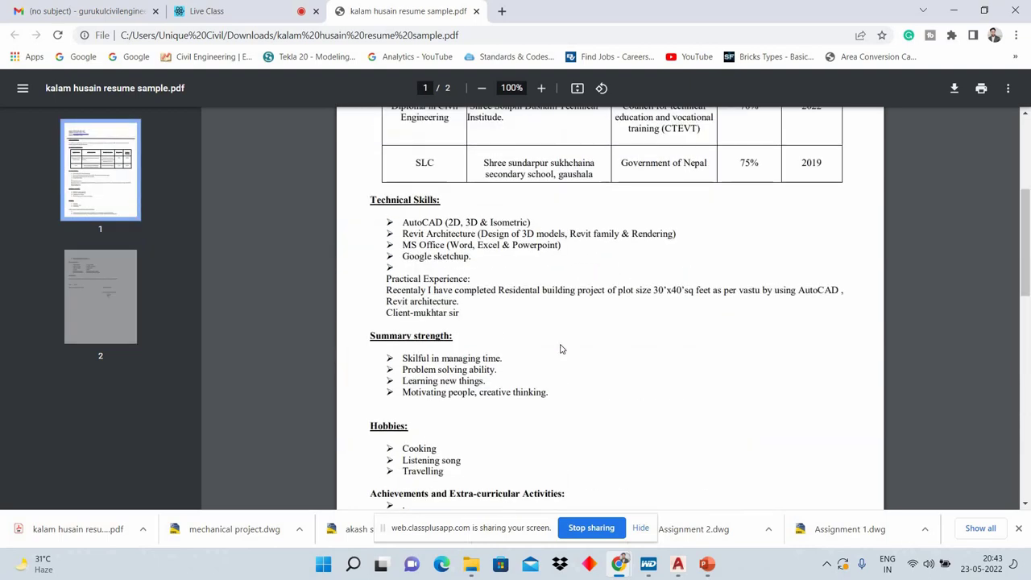
scroll(561, 348, up, 3)
scroll(561, 349, up, 2)
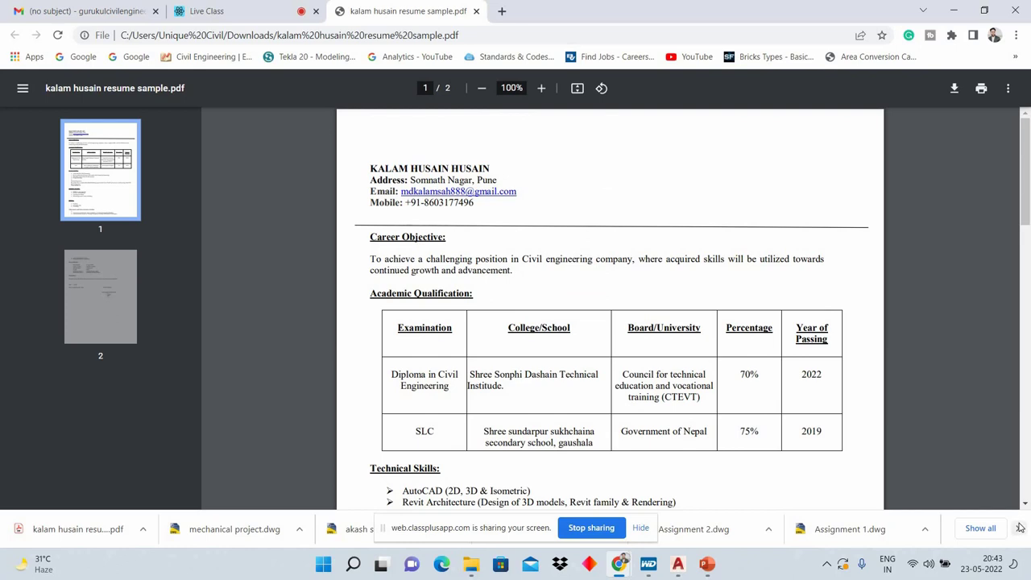
Step: Hide the downloads bar, read through the résumé, and go back to the live class tab
click(1020, 527)
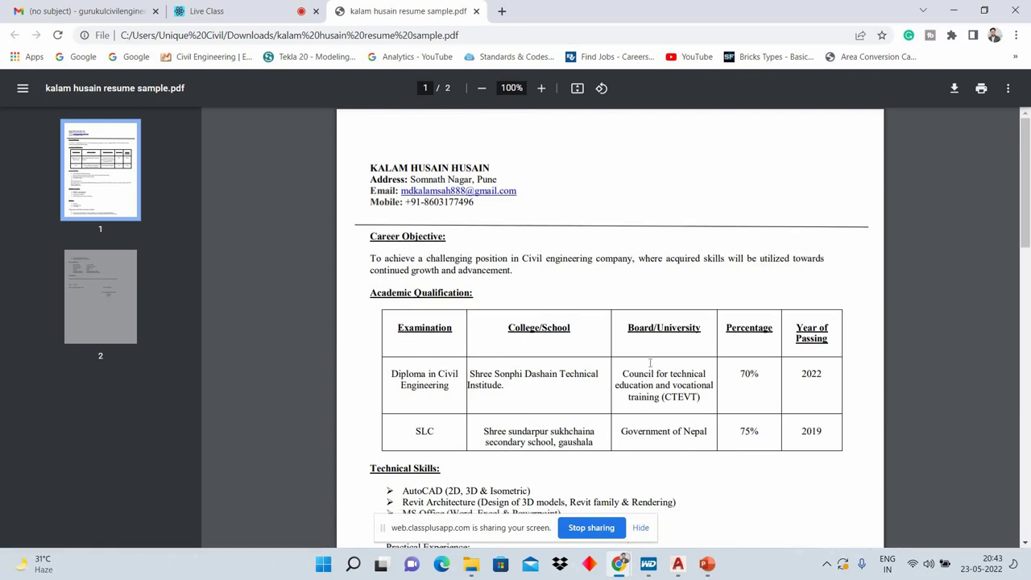
scroll(650, 363, down, 1)
scroll(655, 360, down, 2)
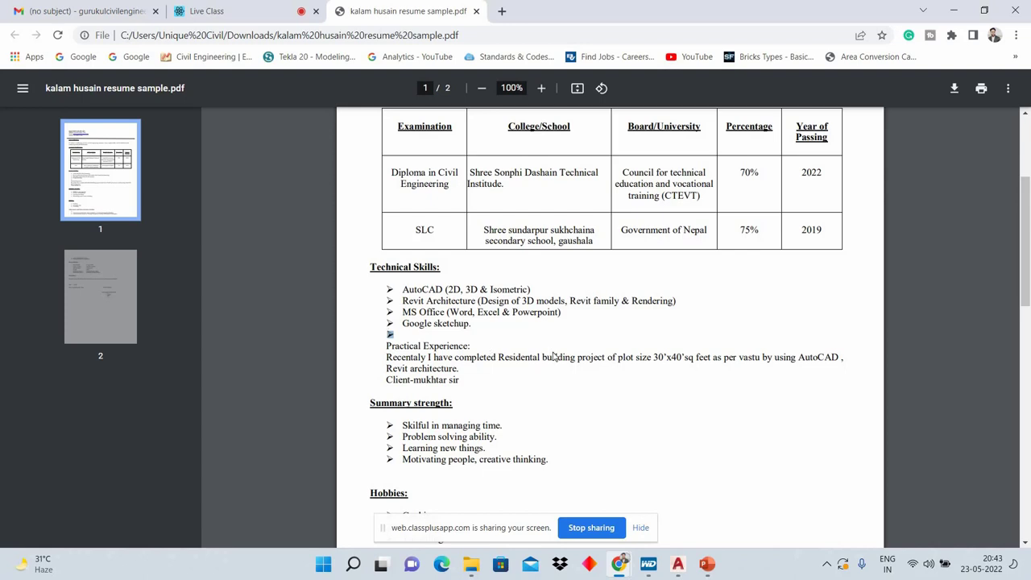
scroll(555, 358, down, 4)
scroll(560, 361, down, 3)
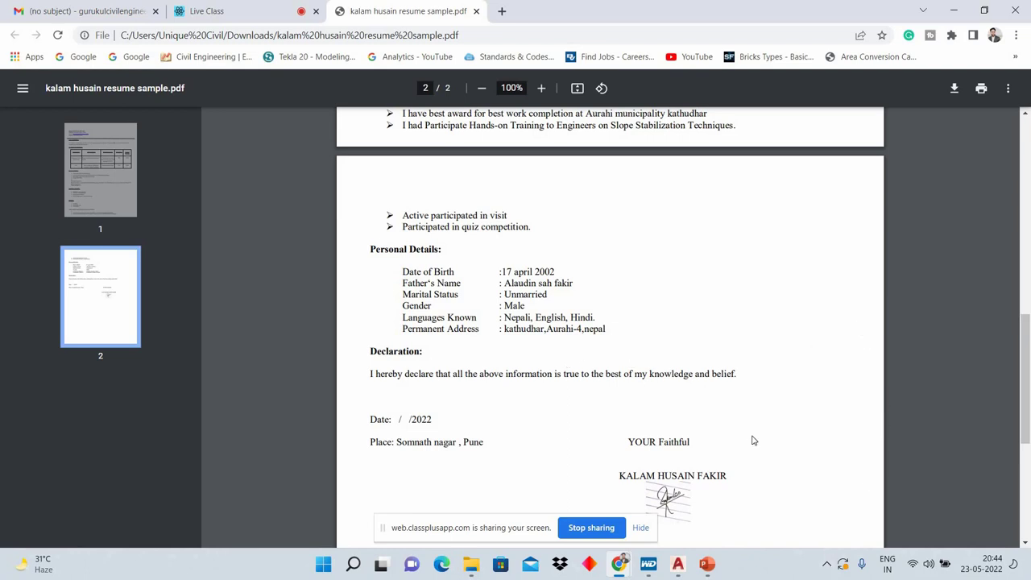
scroll(645, 383, up, 2)
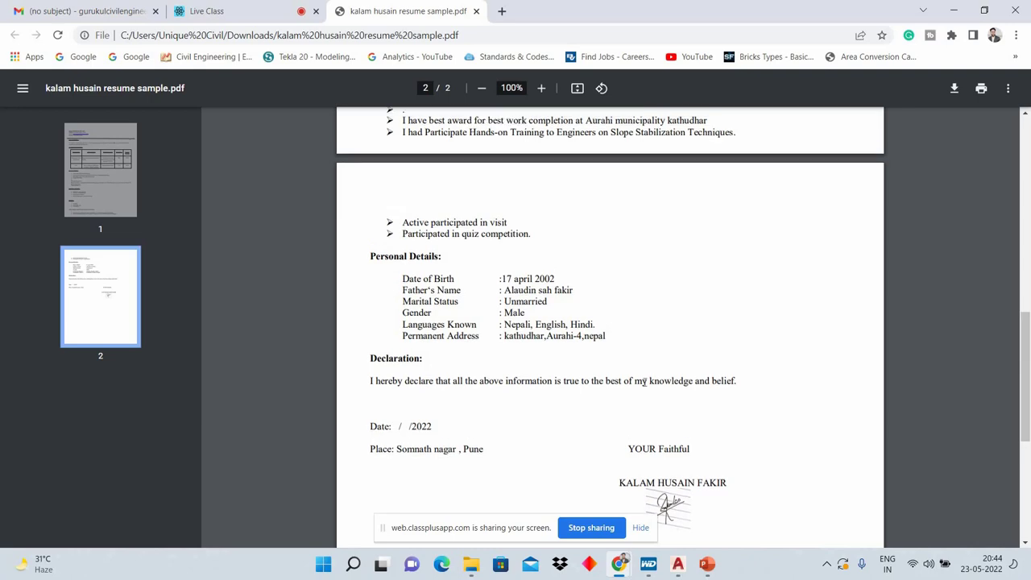
scroll(644, 384, up, 4)
scroll(644, 383, up, 4)
scroll(644, 378, up, 1)
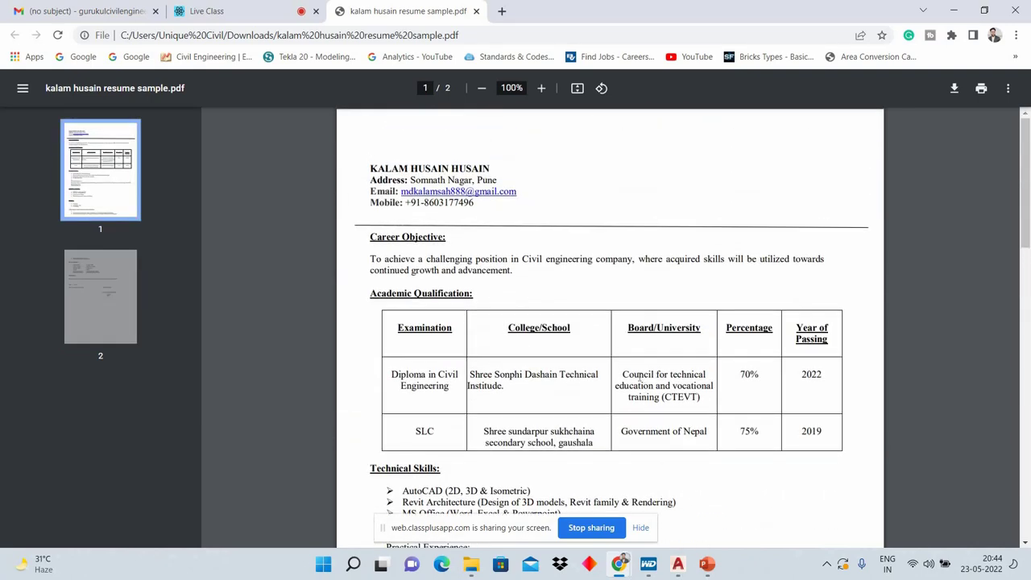
scroll(512, 351, down, 3)
scroll(512, 350, down, 1)
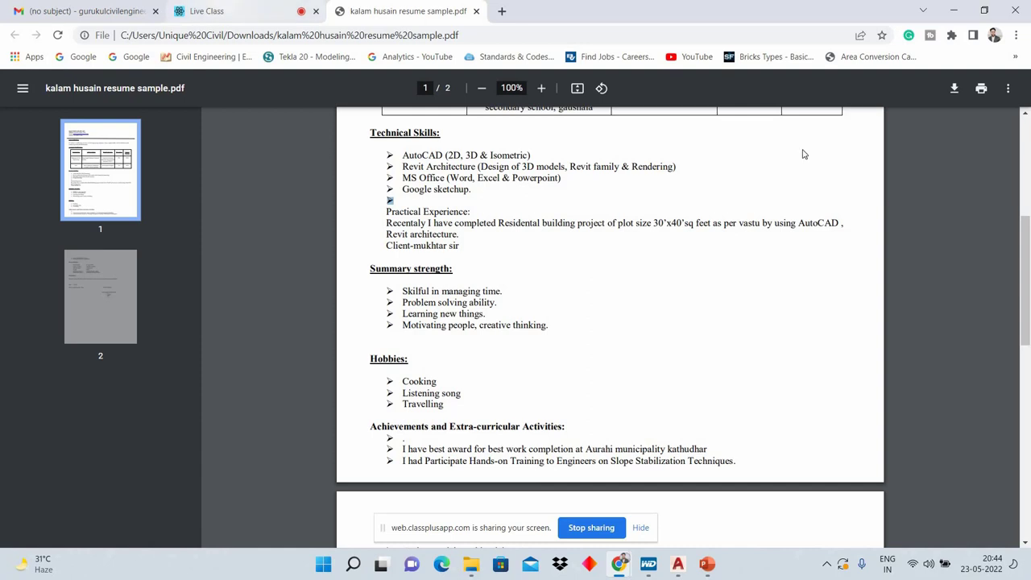
key(ctrl+shift+Tab)
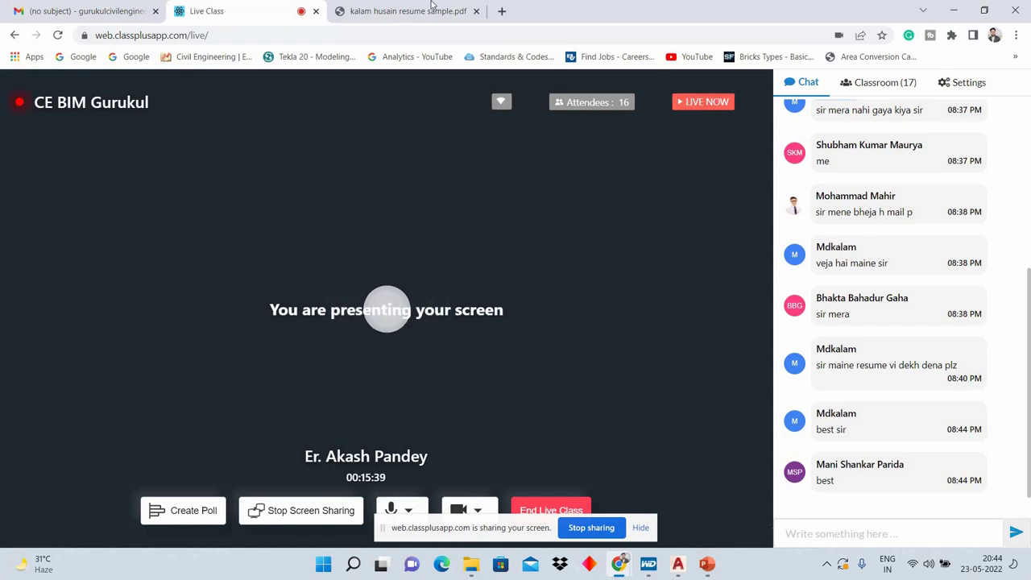
Step: Close the résumé PDF, accept one student's raised hand in Classroom, and end another's question
click(473, 13)
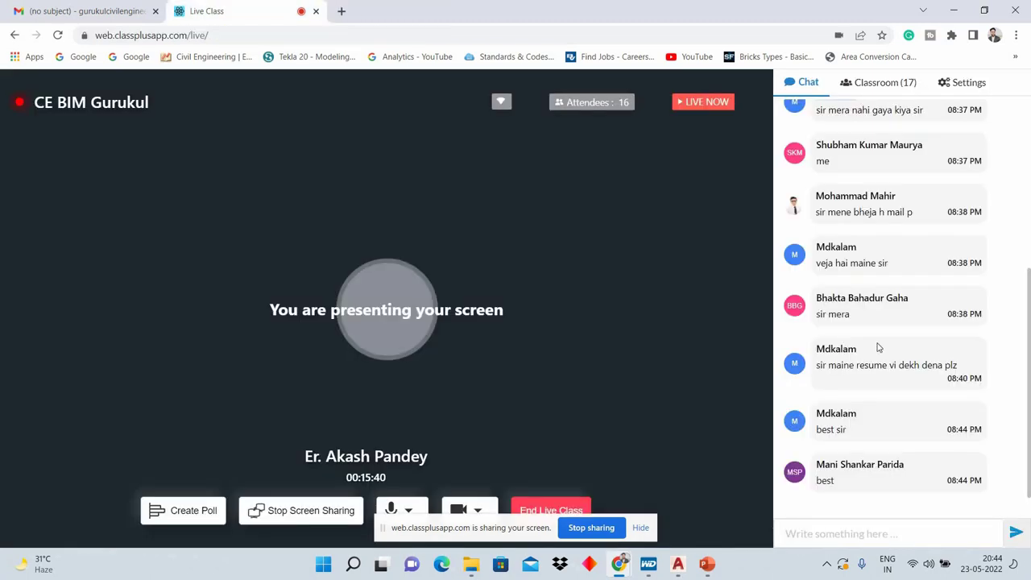
click(476, 12)
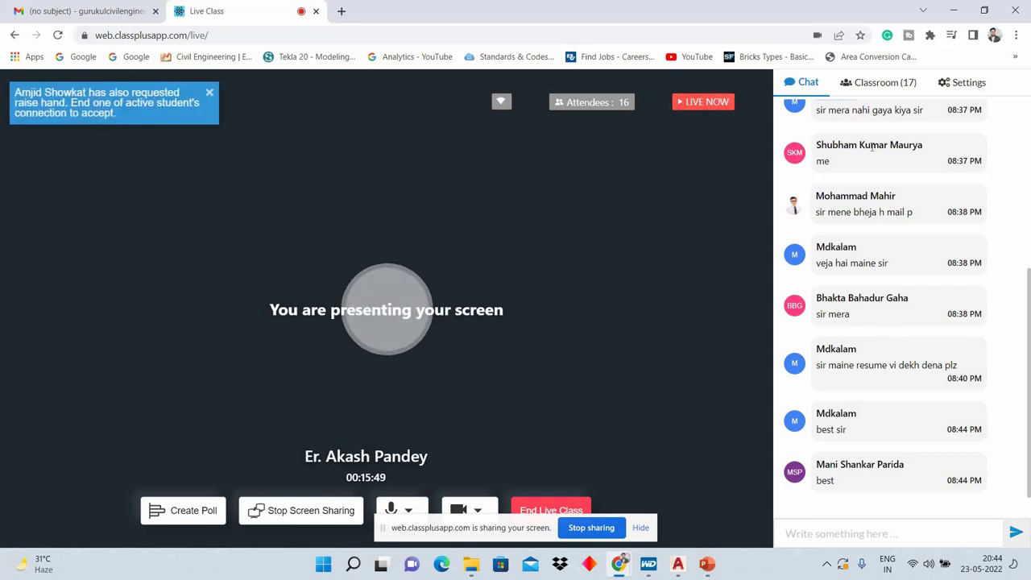
click(908, 85)
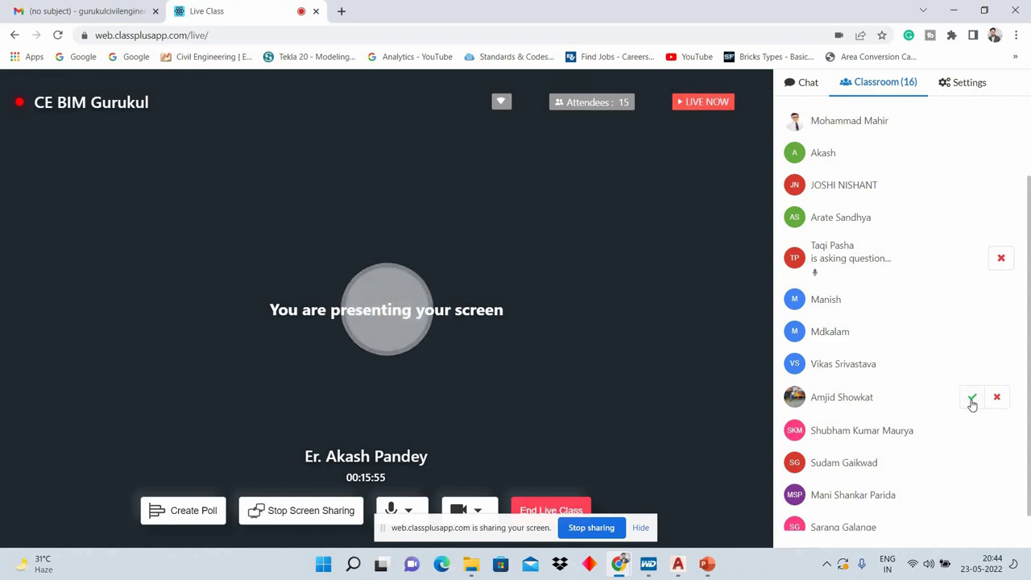
click(971, 400)
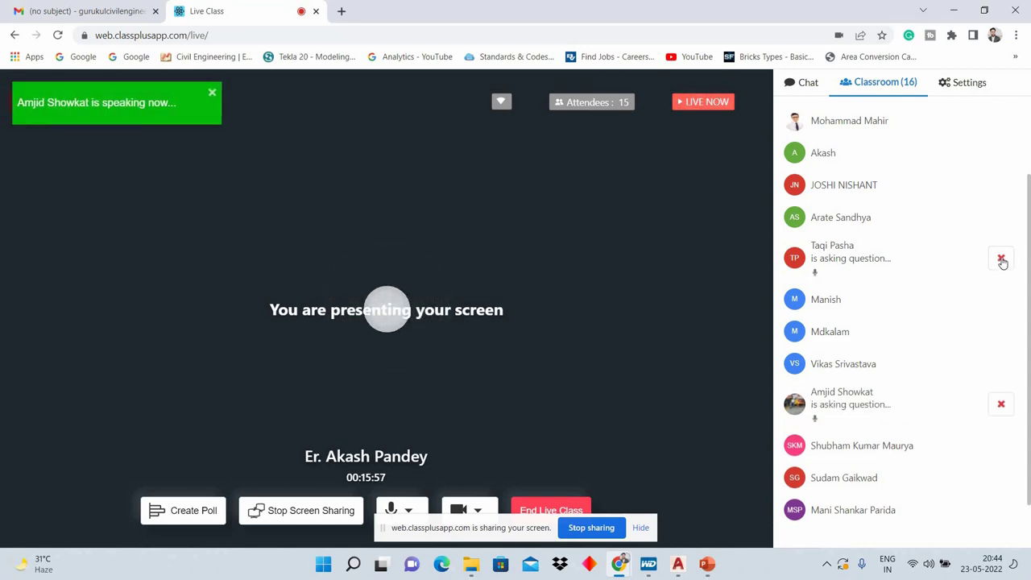
click(1001, 259)
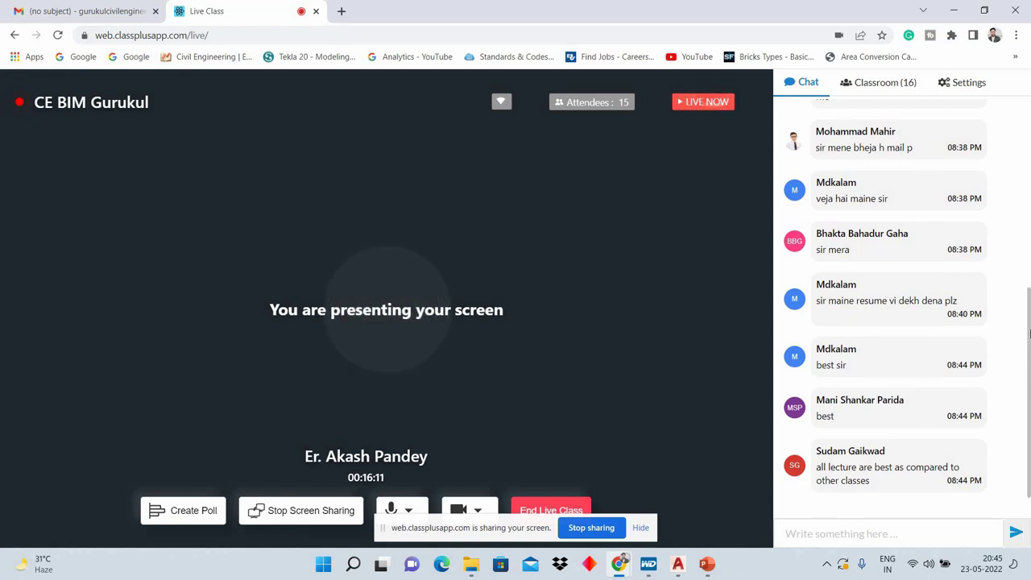
scroll(1026, 302, up, 2)
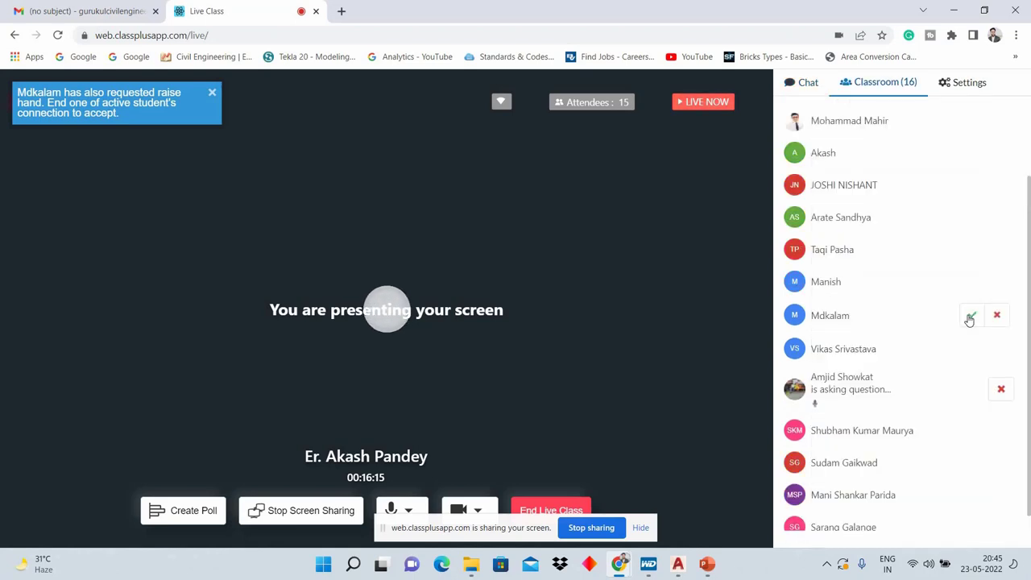
Step: Accept the next student's raised hand, then return to the Chat messages
click(970, 315)
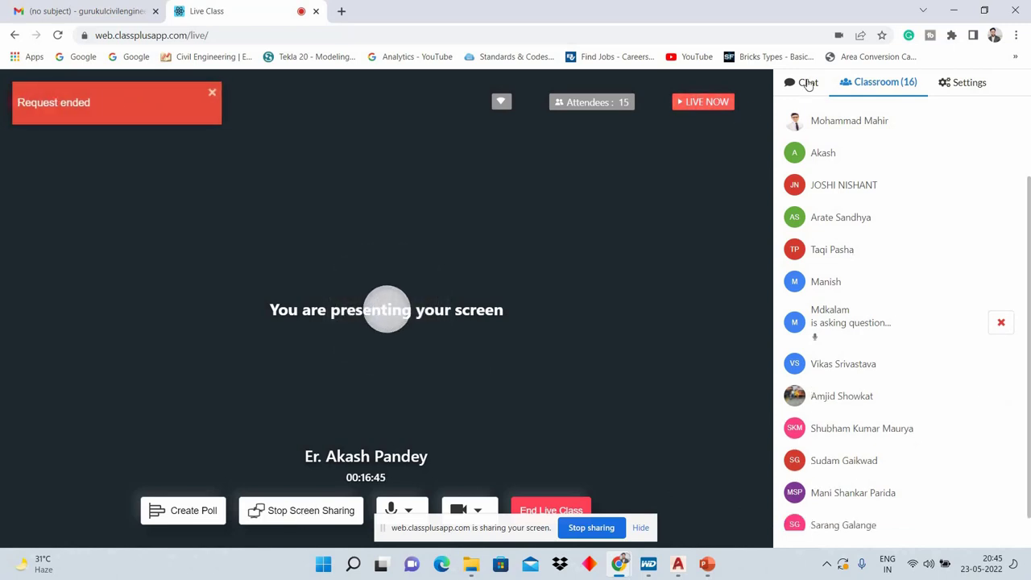
click(877, 285)
scroll(878, 286, down, 2)
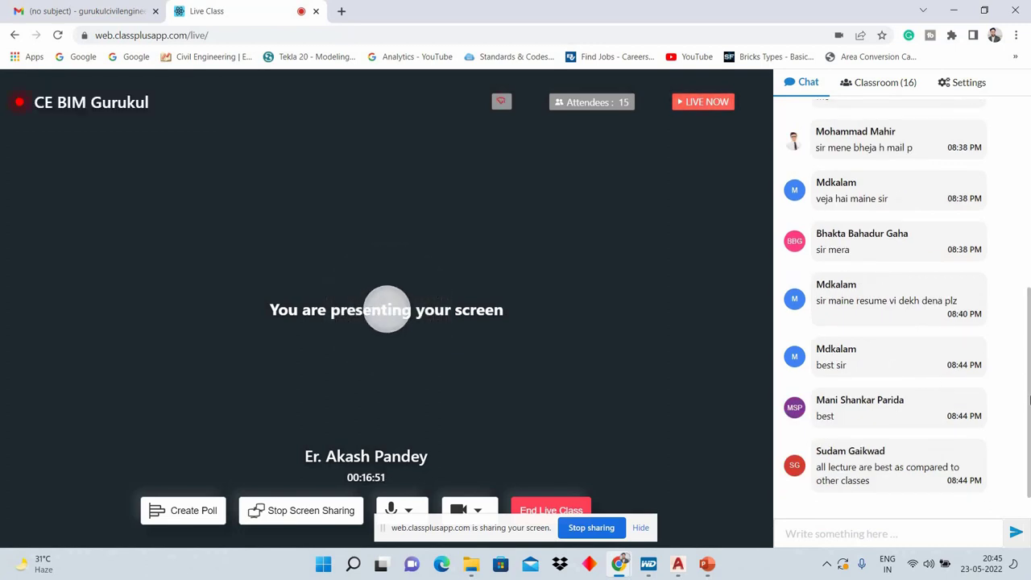
scroll(1007, 345, up, 1)
scroll(958, 384, down, 1)
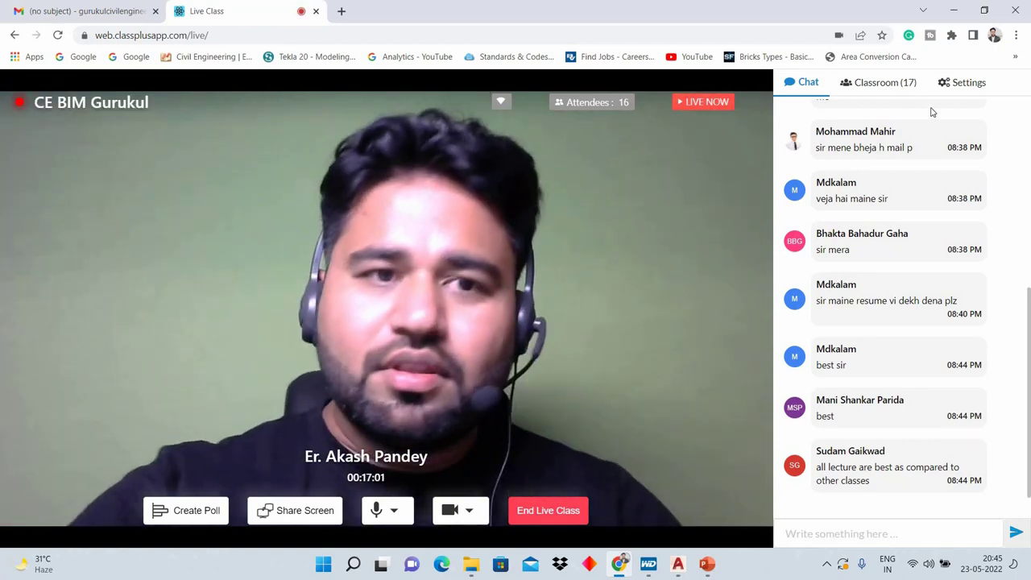
Step: Share the entire screen again and select a student's full name in the chat
click(904, 85)
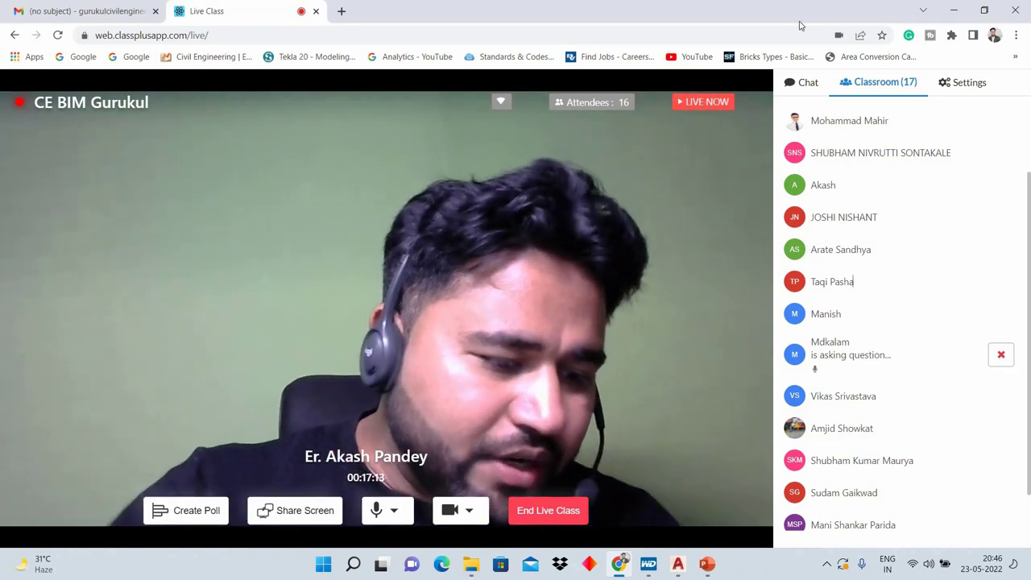
click(803, 83)
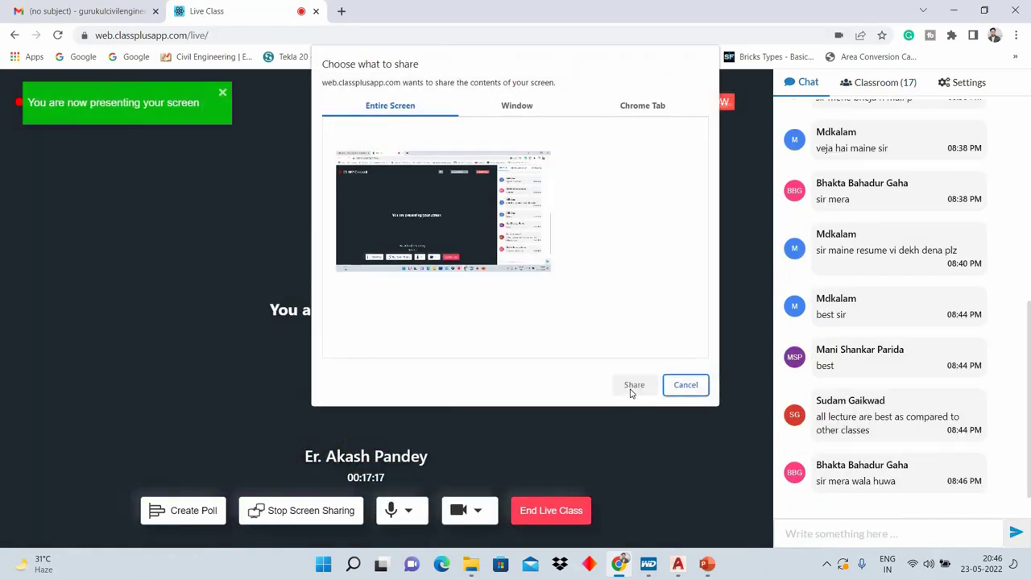
click(632, 385)
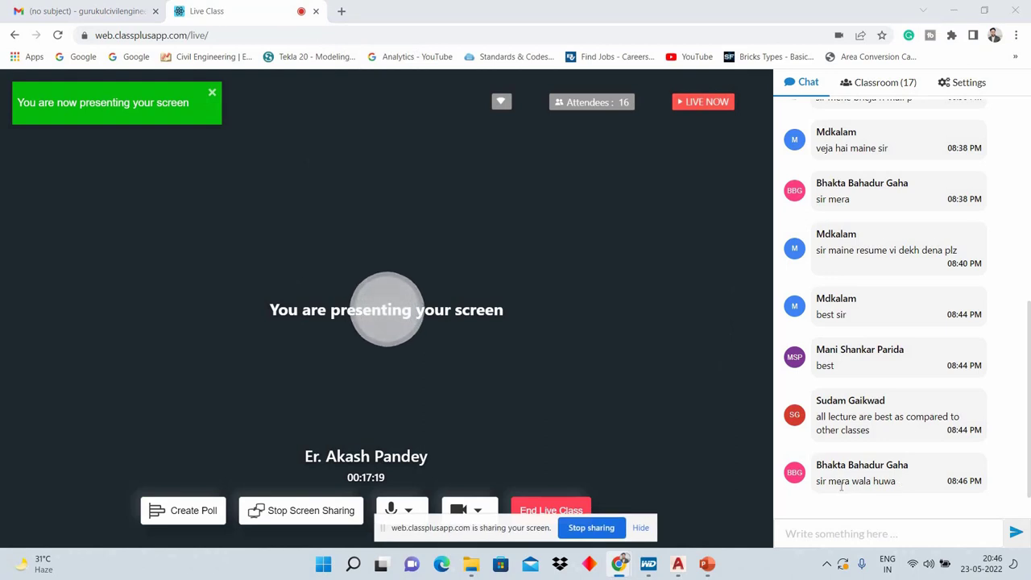
drag(840, 485, 867, 471)
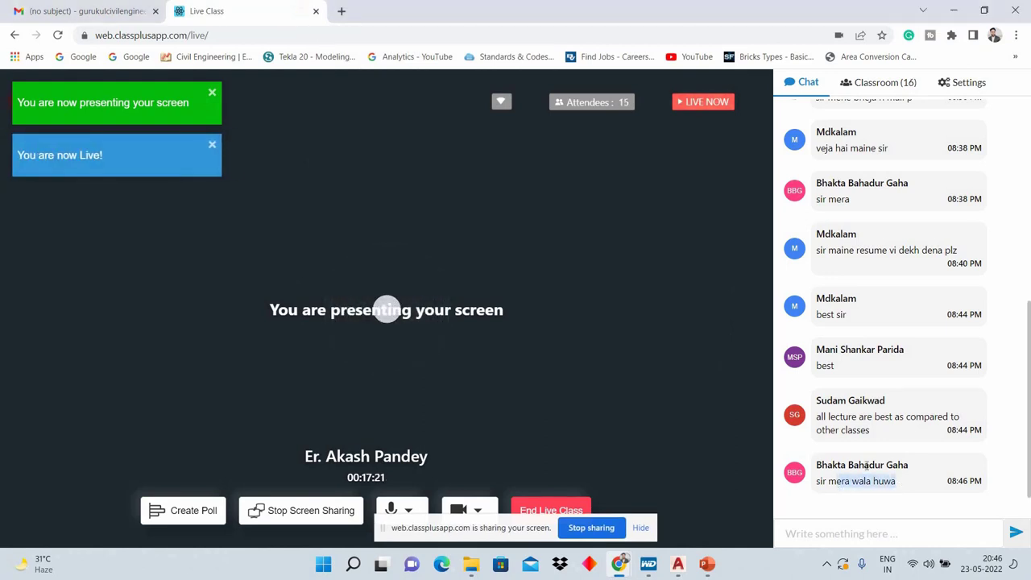
triple_click(865, 464)
key(ctrl+c)
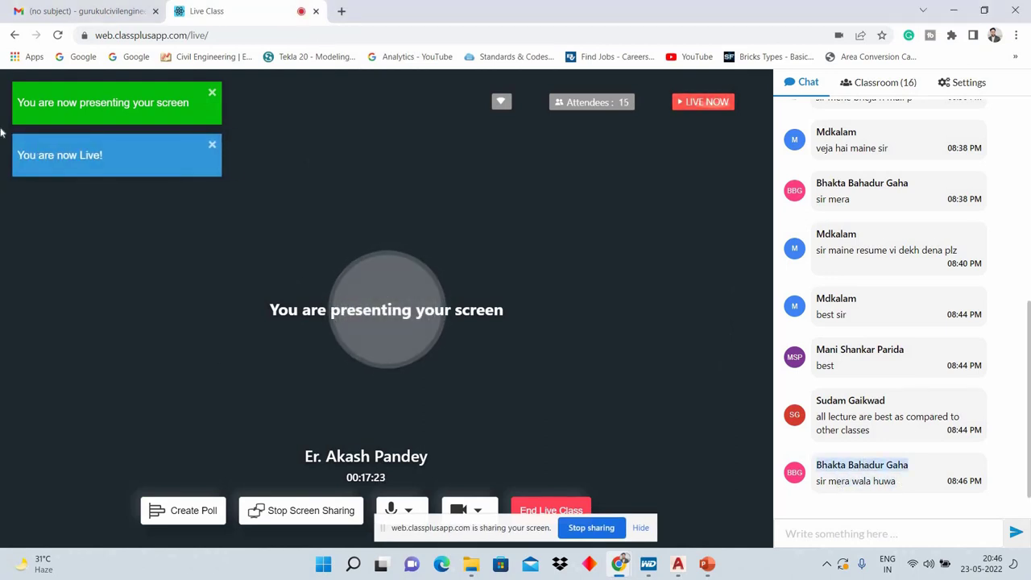
Step: Paste the copied student name into Gmail's search and run it
key(ctrl+1)
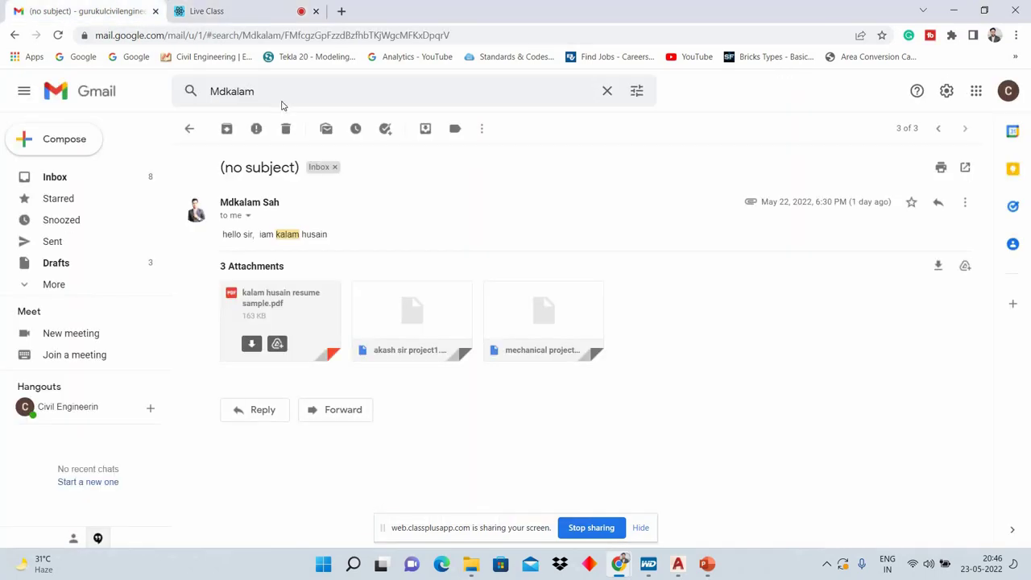
click(188, 127)
key(alt+Left)
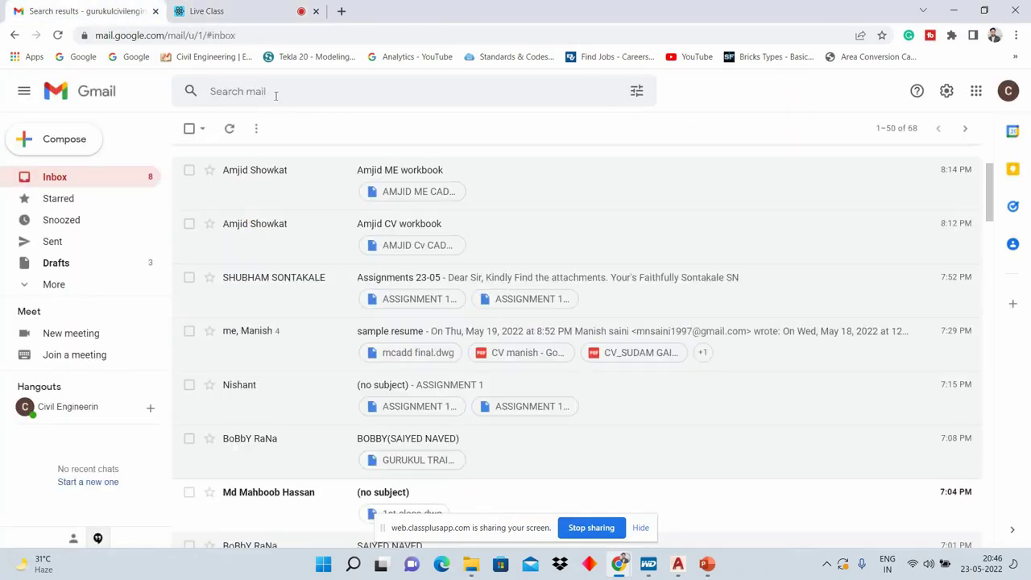
click(276, 93)
key(ctrl+v)
key(Return)
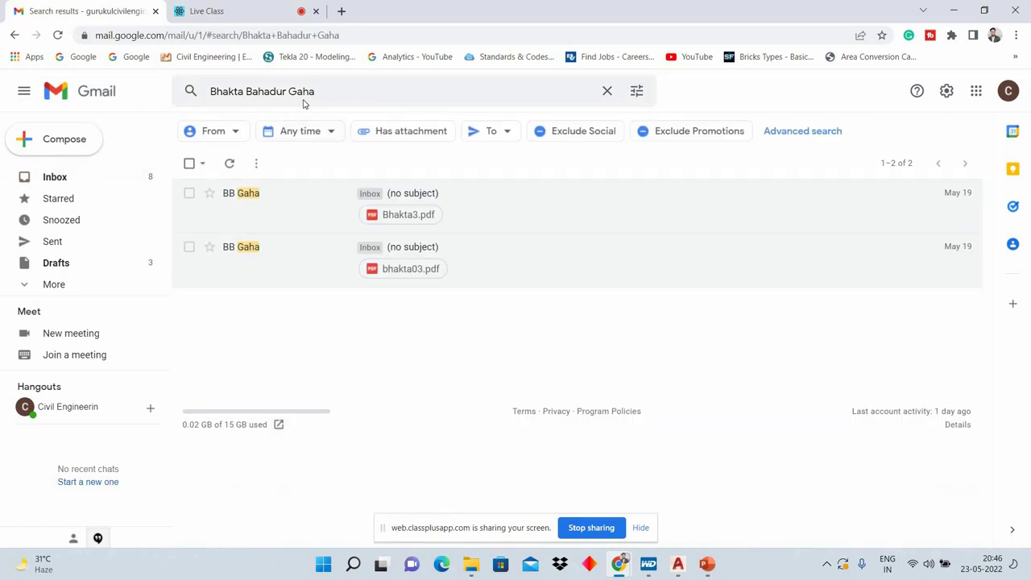
Step: Open the student's first matching message, then return to the live class tab
click(304, 103)
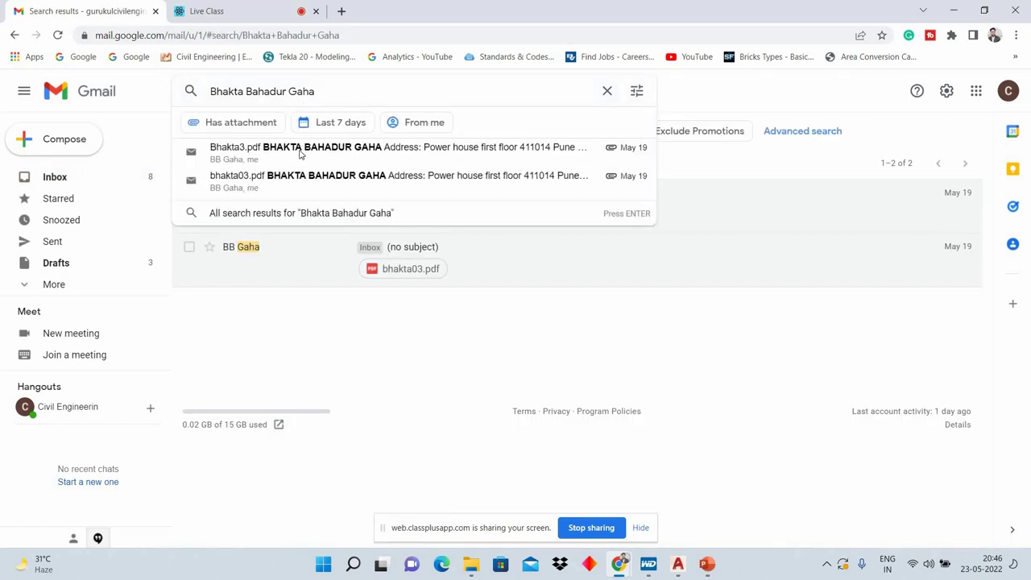
click(300, 275)
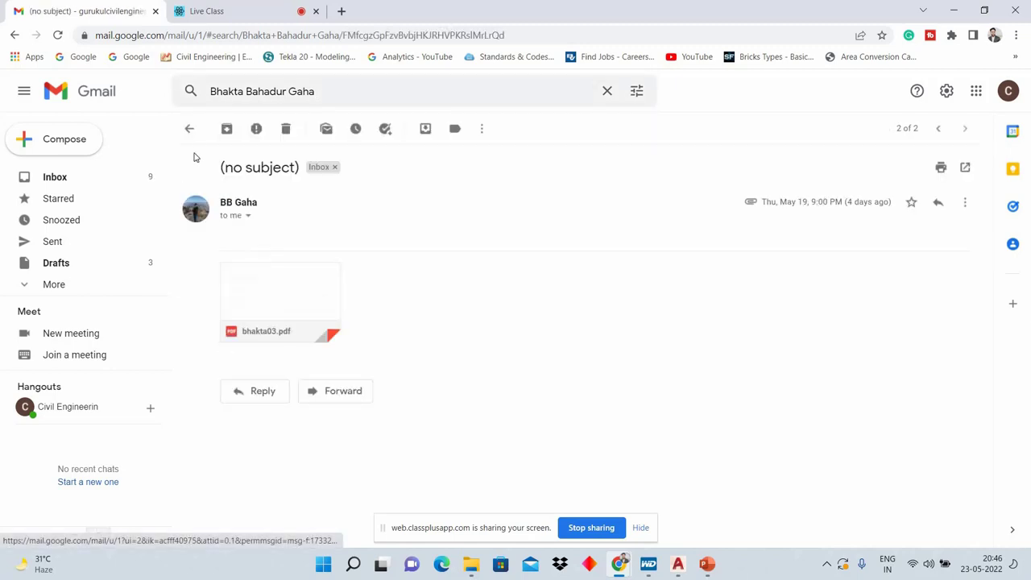
key(alt+Left)
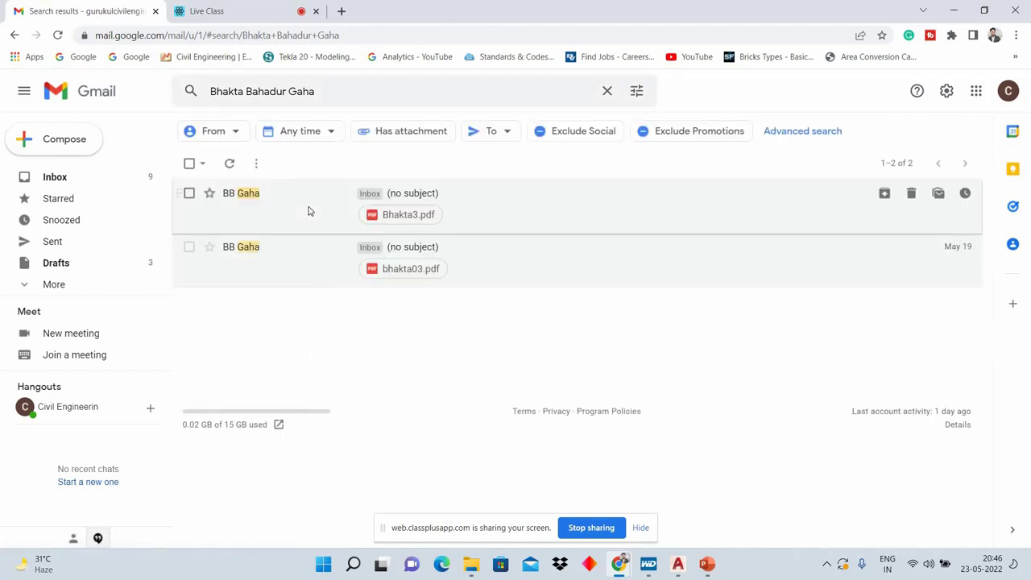
click(308, 211)
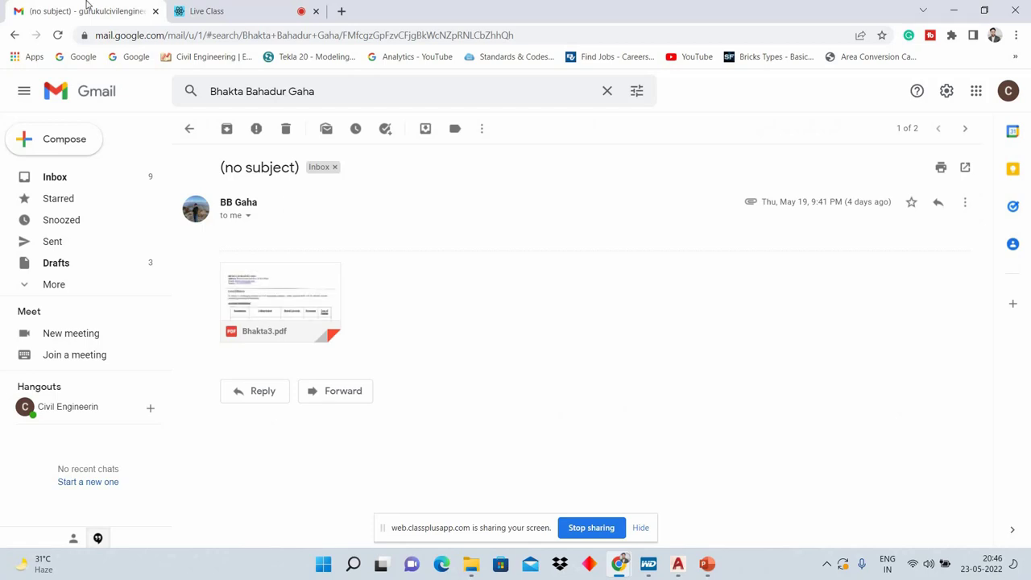
key(ctrl+Tab)
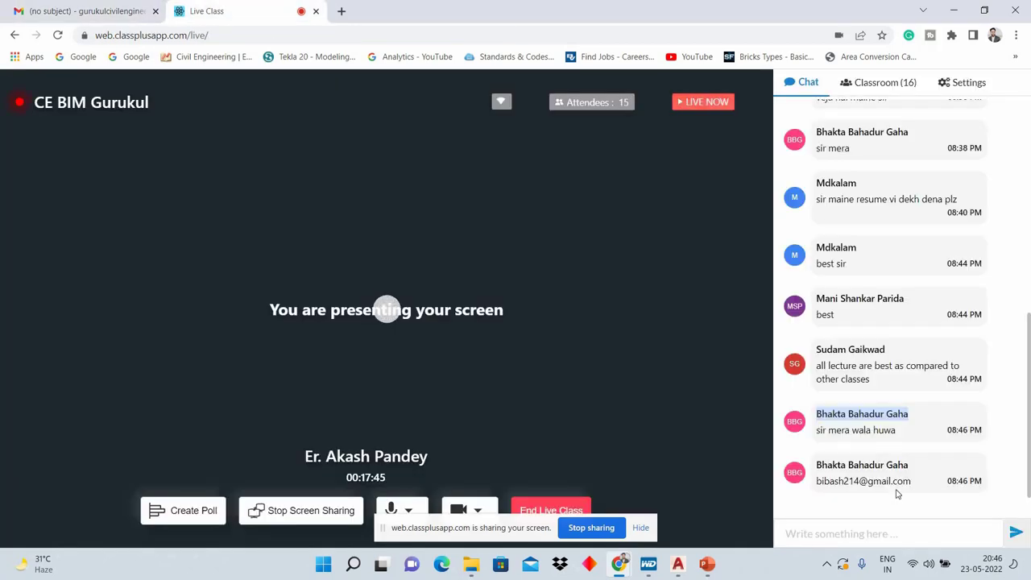
Step: Search Gmail by the student's copied e-mail address and open the message with unique civil 2022.dwg
drag(816, 480, 911, 481)
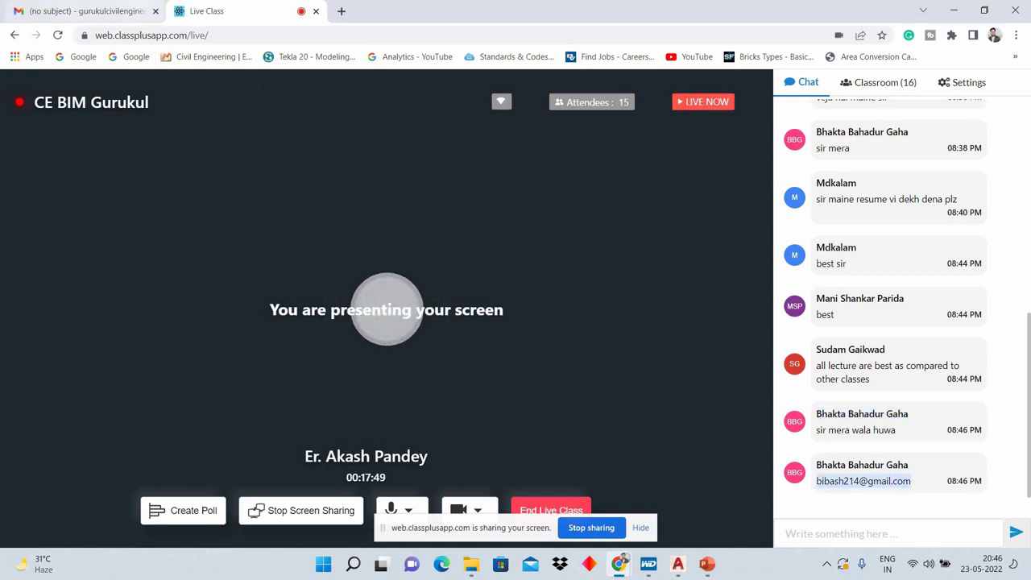
click(89, 11)
click(194, 103)
key(ctrl+a)
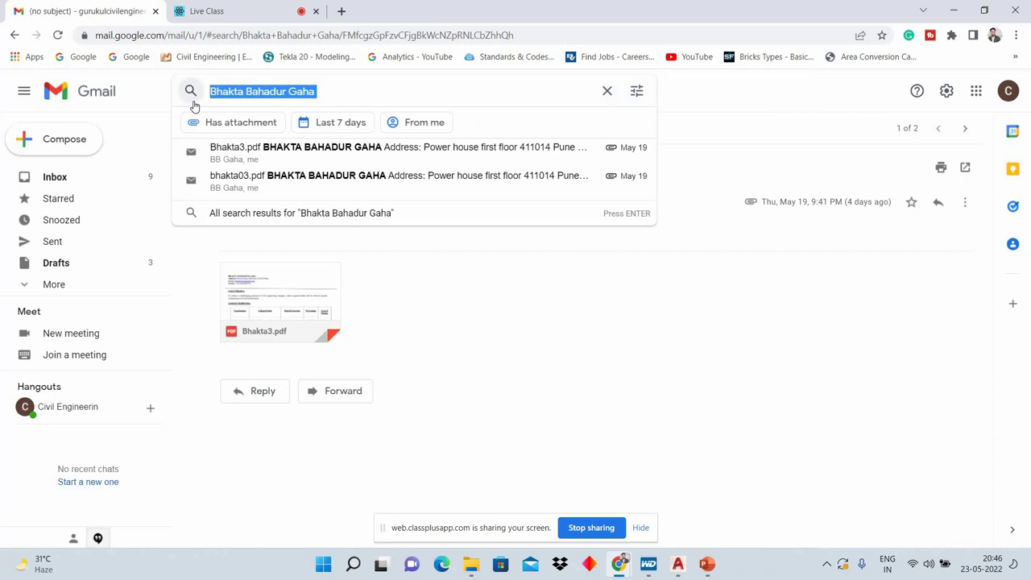
key(ctrl+v)
key(Return)
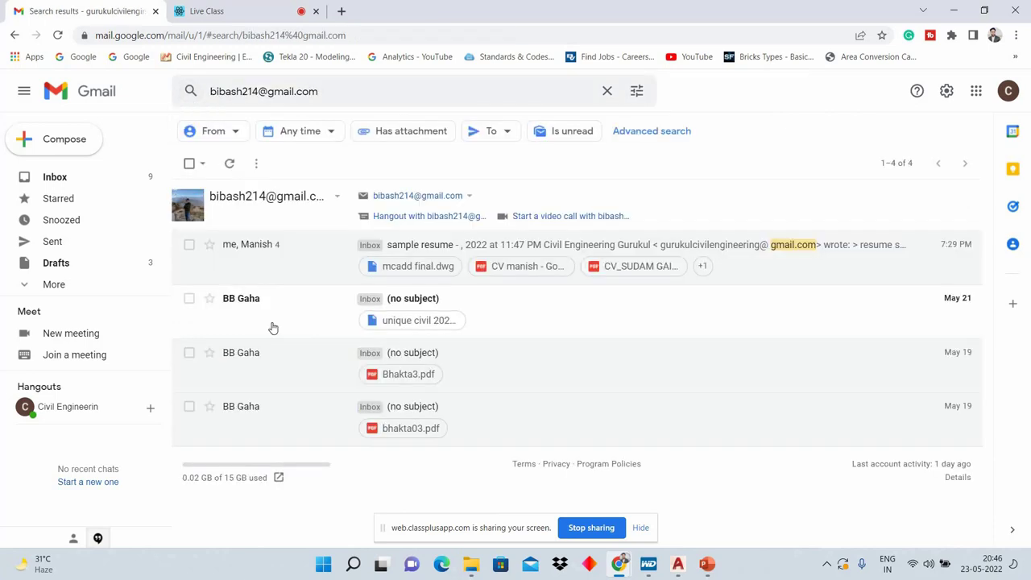
mouse_move(577, 255)
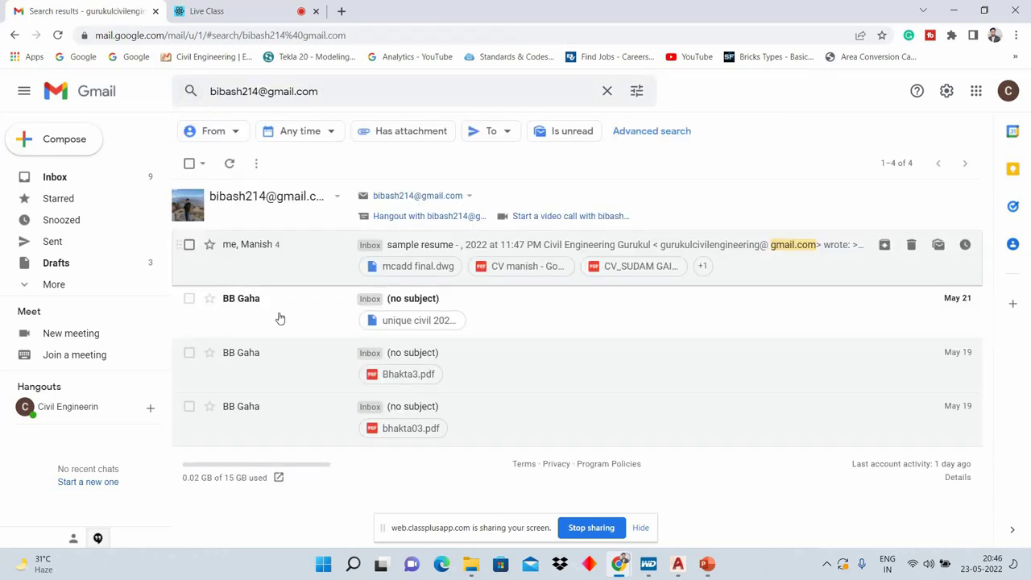
click(239, 334)
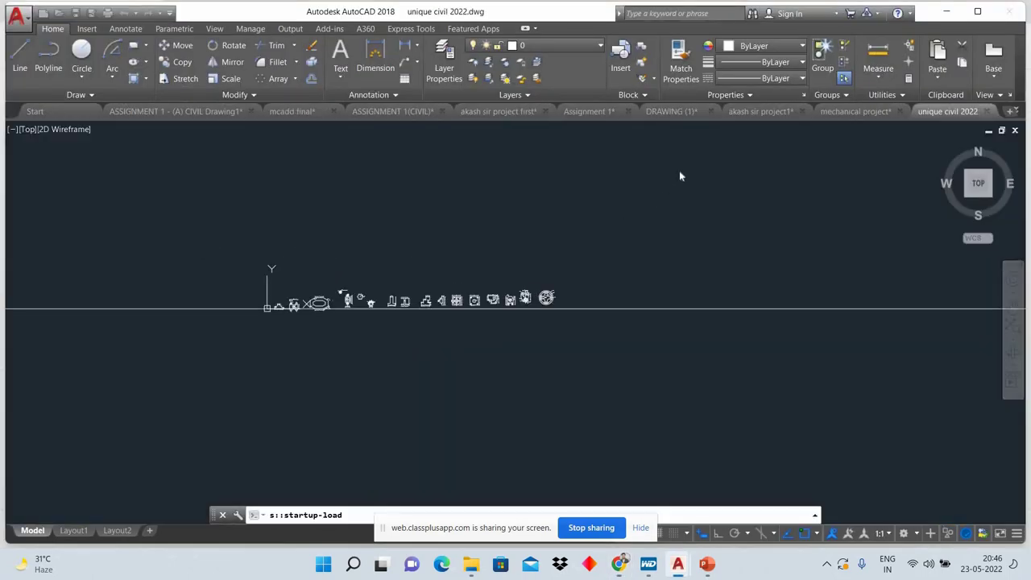
Step: Dismiss the missing-files notice and pan left across the row of workbook parts
key(Escape)
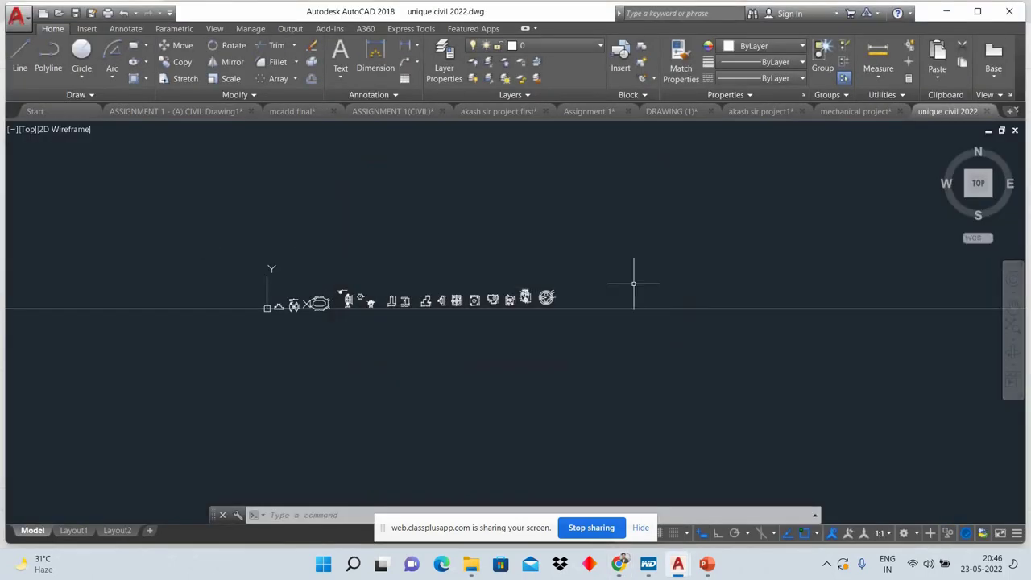
scroll(563, 290, up, 8)
scroll(444, 307, up, 3)
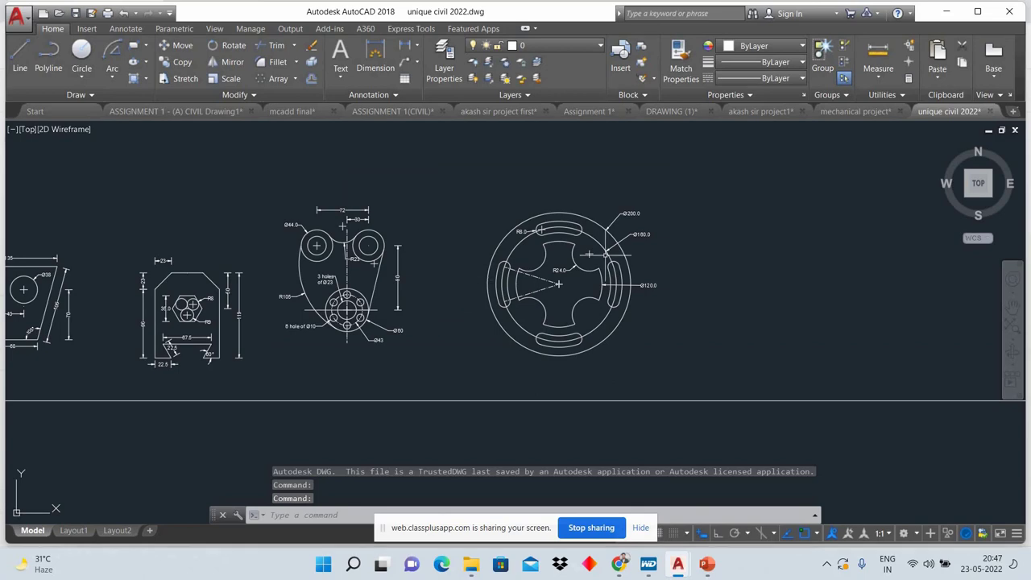
middle_drag(169, 303, 412, 290)
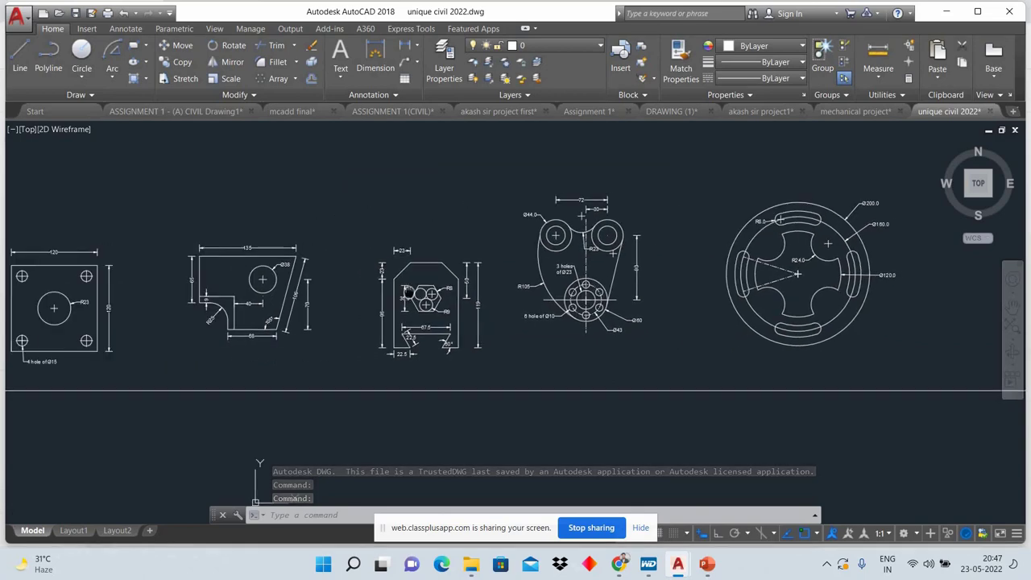
middle_drag(176, 309, 379, 304)
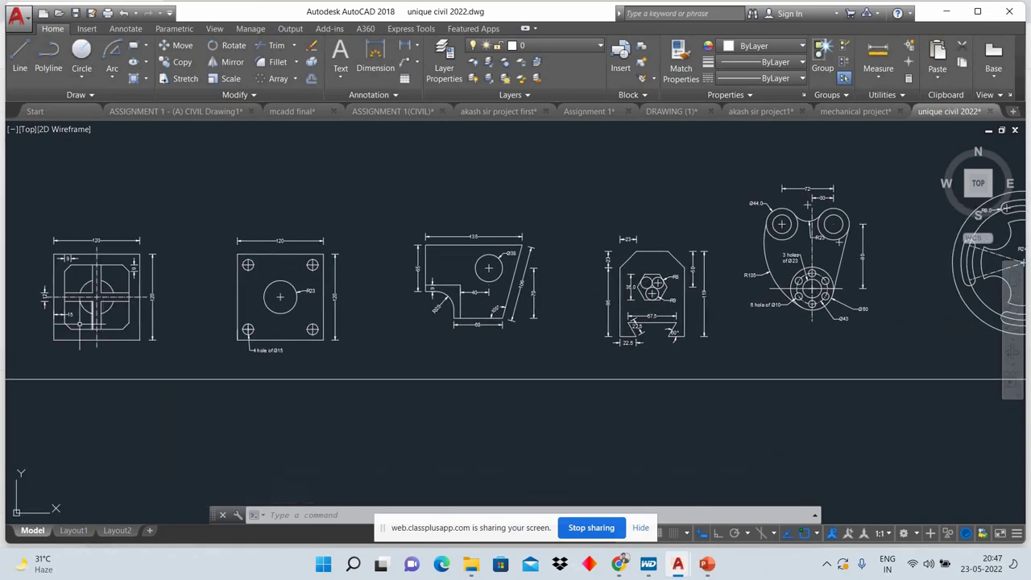
middle_drag(80, 324, 338, 322)
middle_drag(158, 319, 302, 314)
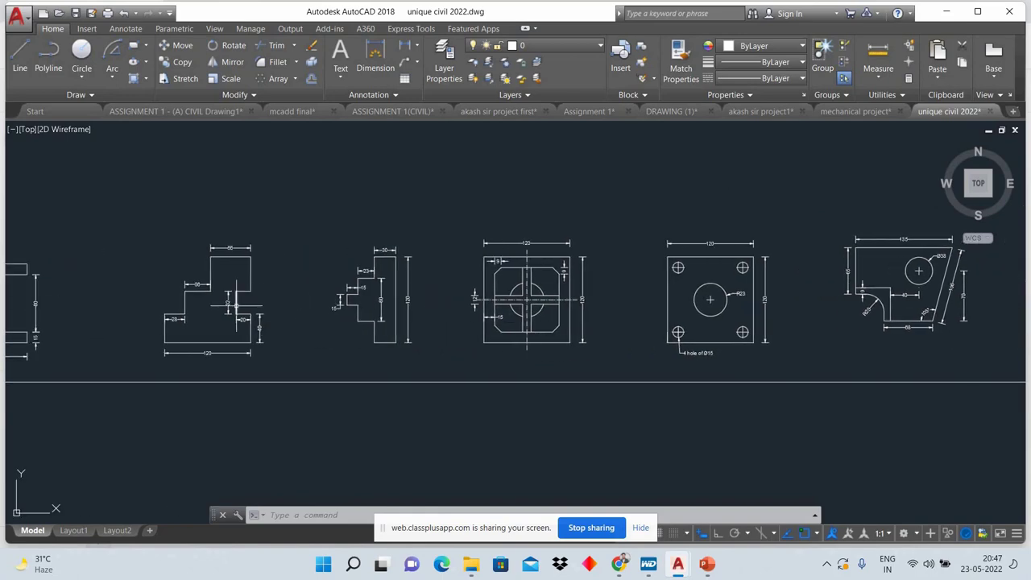
scroll(332, 307, up, 4)
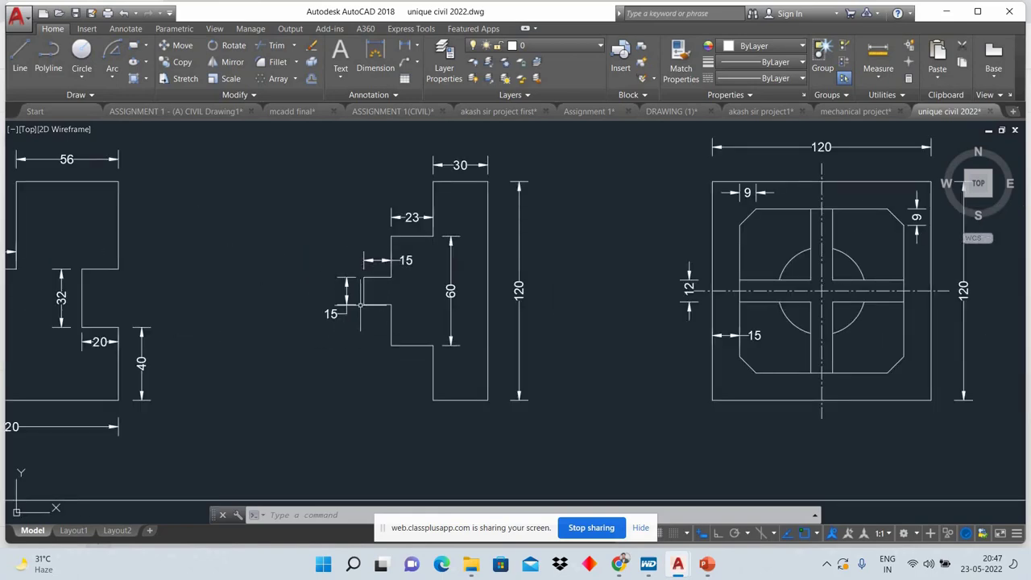
scroll(360, 304, down, 2)
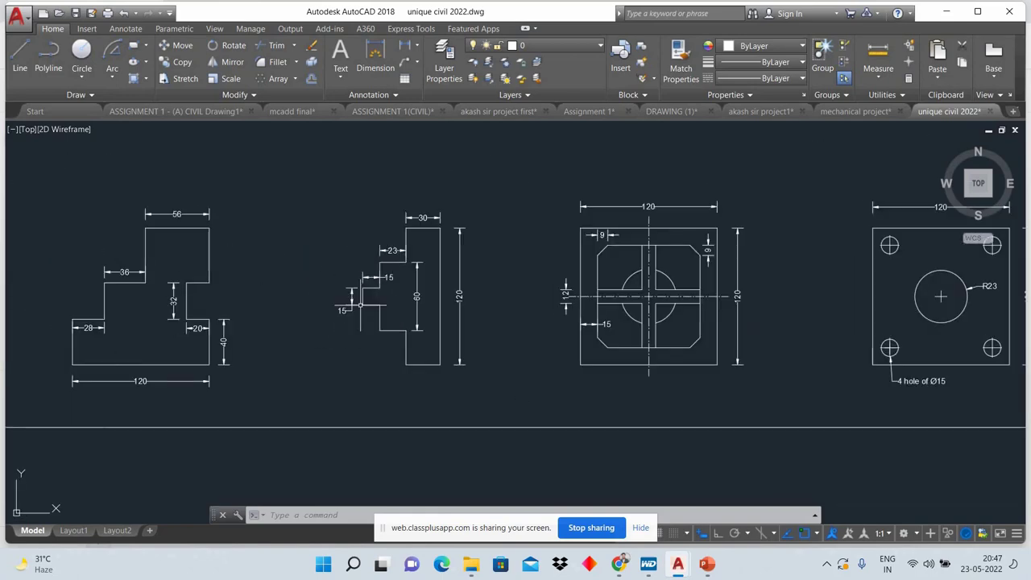
scroll(360, 305, down, 2)
scroll(361, 304, down, 2)
scroll(149, 311, up, 3)
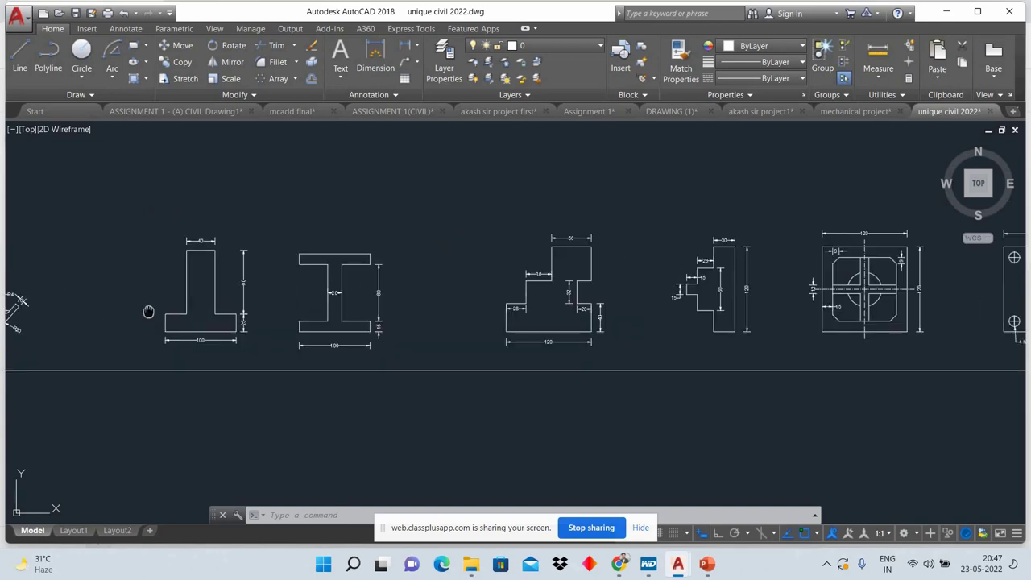
Step: Zoom and pan over the ellipse and gear parts, then bring up the Gmail message
mouse_move(149, 311)
middle_down()
mouse_move(334, 311)
mouse_move(290, 306)
middle_up()
scroll(170, 304, up, 1)
middle_drag(170, 304, 225, 308)
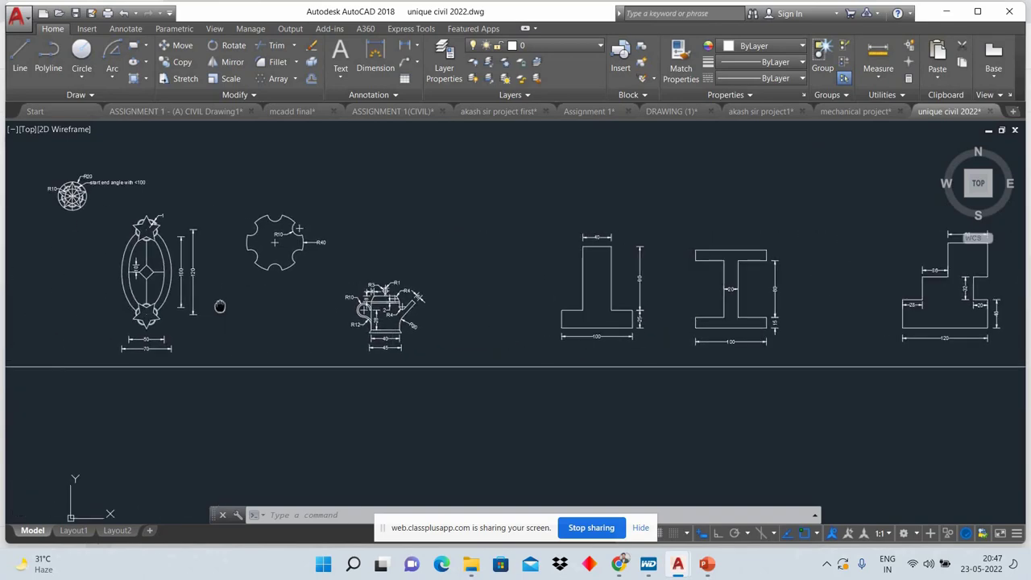
scroll(273, 318, down, 1)
scroll(279, 327, down, 1)
scroll(280, 327, down, 2)
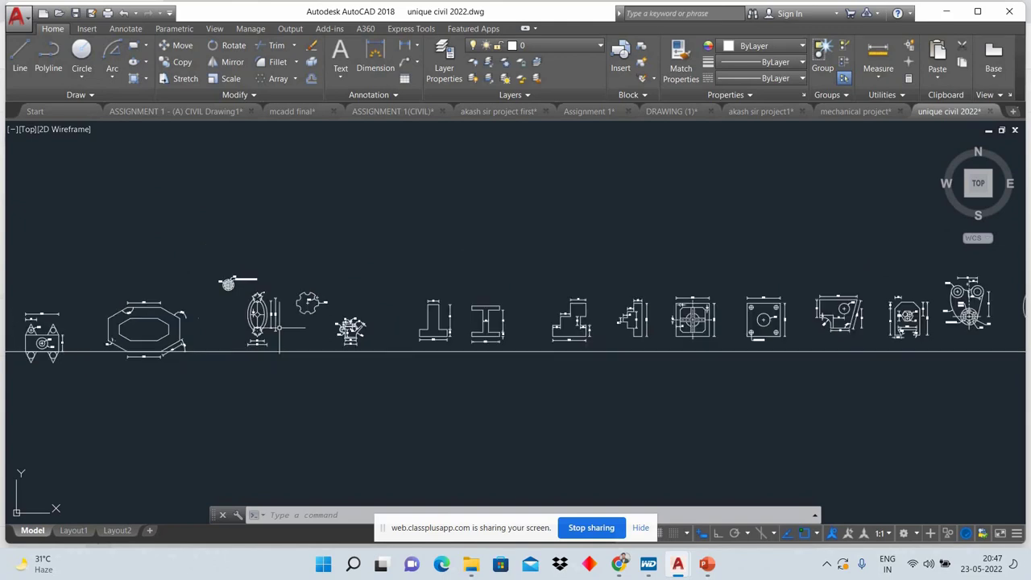
scroll(280, 327, down, 1)
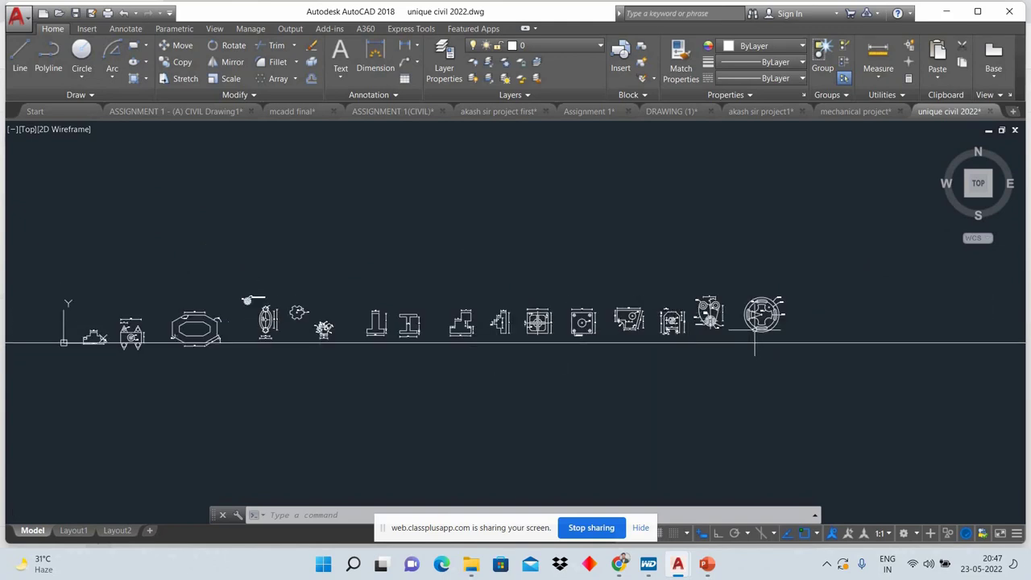
scroll(779, 322, up, 5)
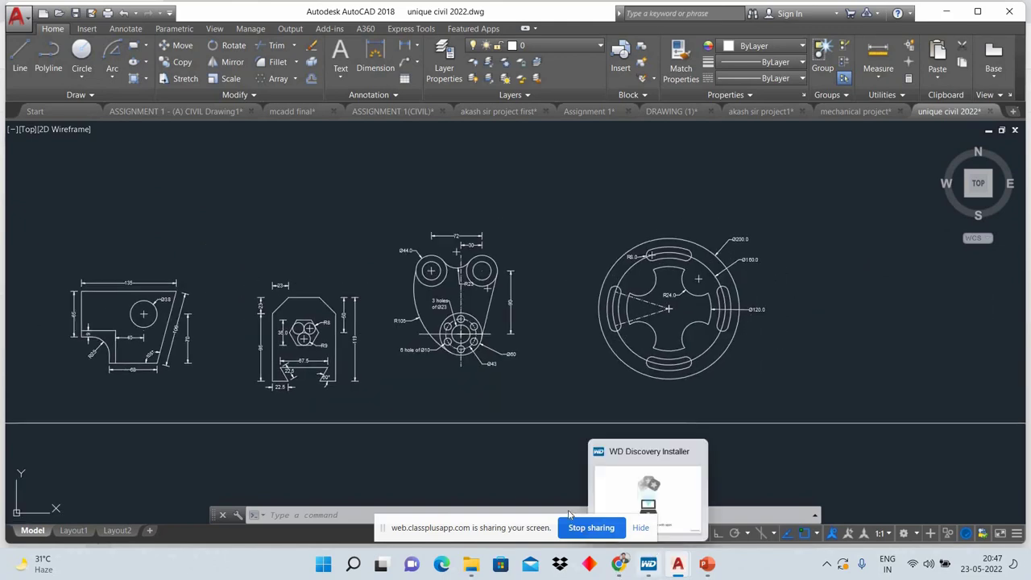
click(544, 487)
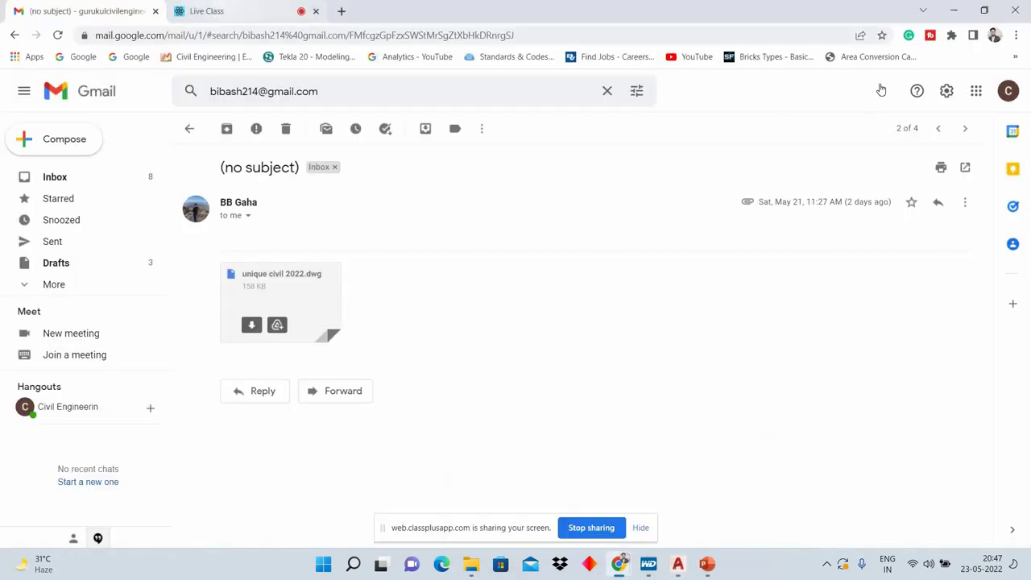
Step: Accept a waiting student's request to speak, then minimise the class window to reveal unique civil 2022.dwg
click(206, 10)
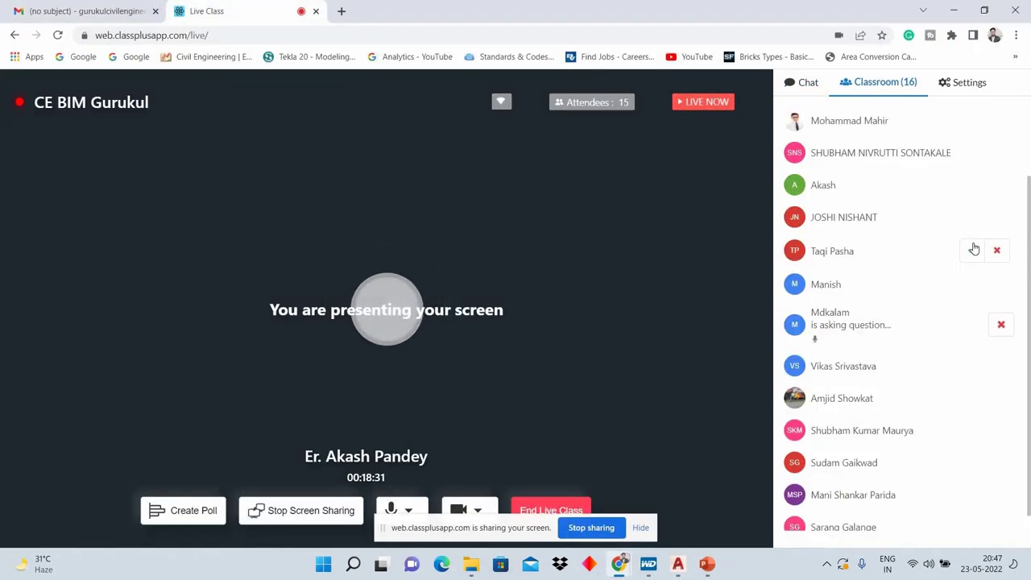
click(1001, 325)
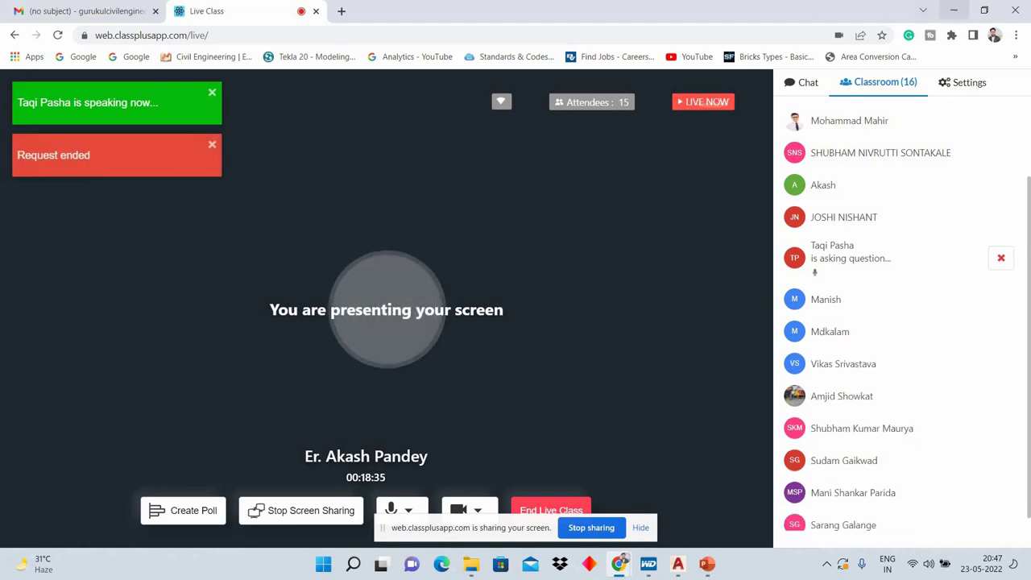
click(953, 9)
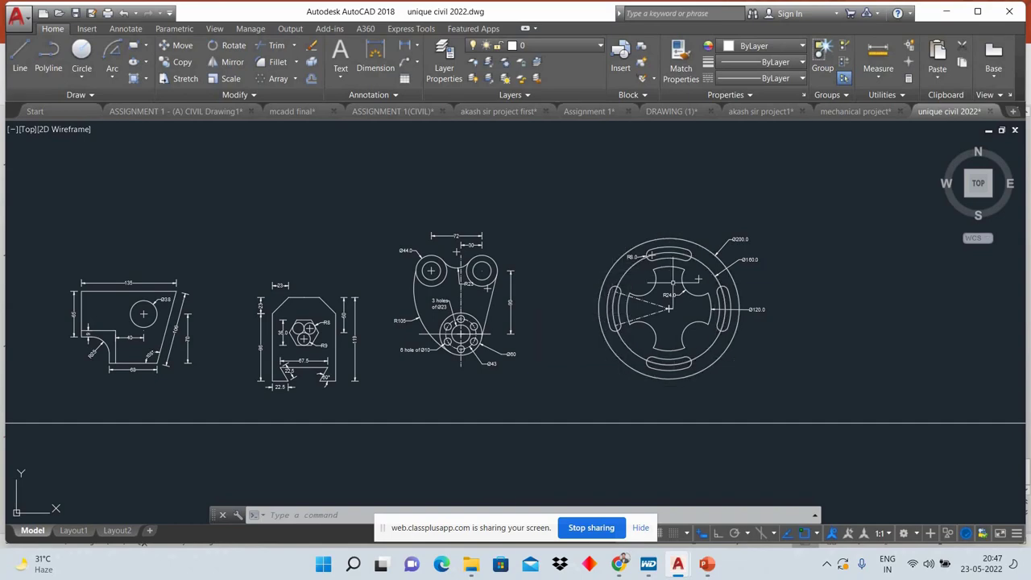
Step: Zoom in on the Ø200 round plate's Ø160, Ø120, R8 and R24 dimensions, then back out
scroll(668, 308, up, 5)
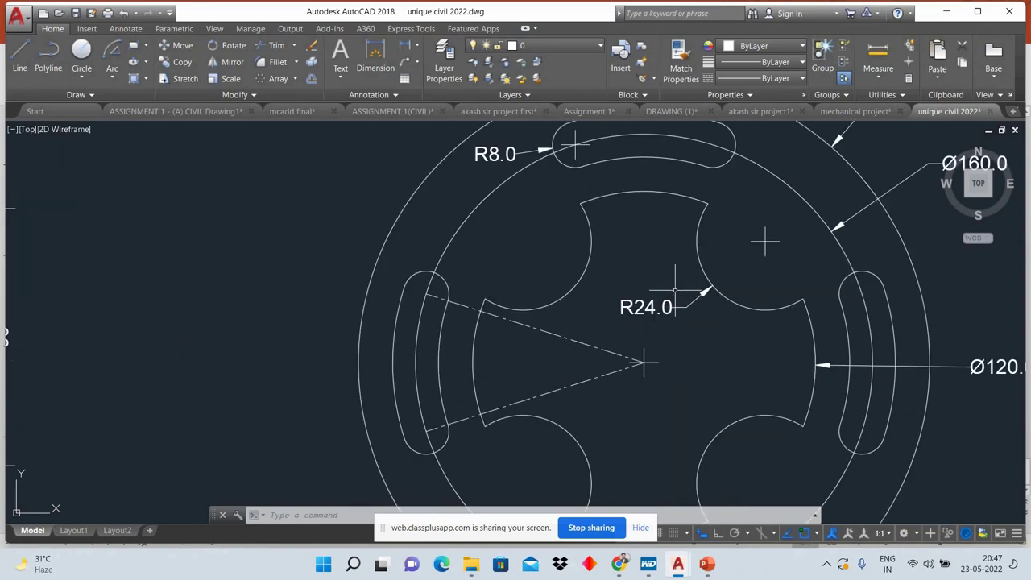
scroll(736, 307, down, 2)
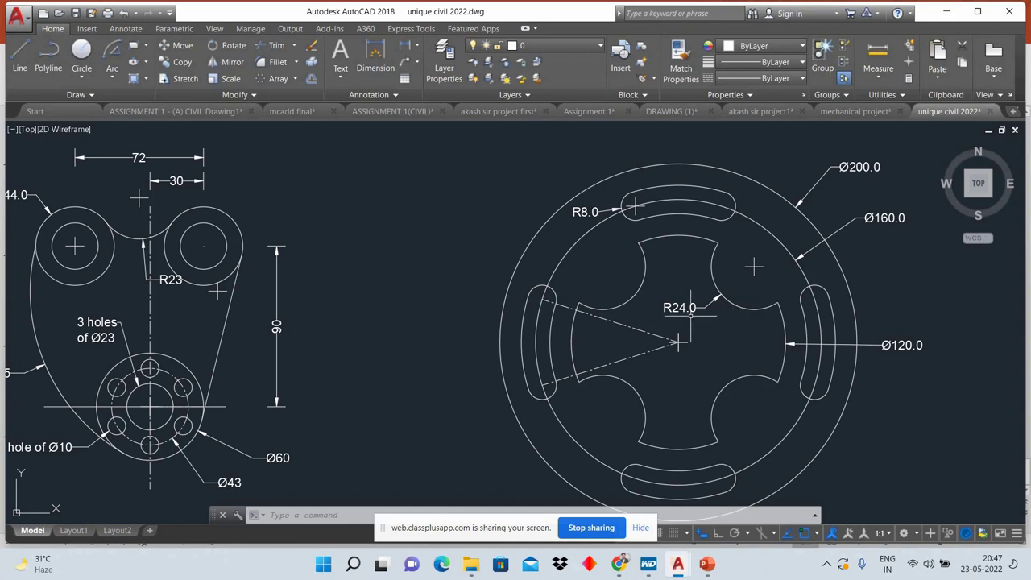
Step: Open the (10 set) mcadd Final workbook PDF from the Civil Engineering Gurukul training folder
click(948, 14)
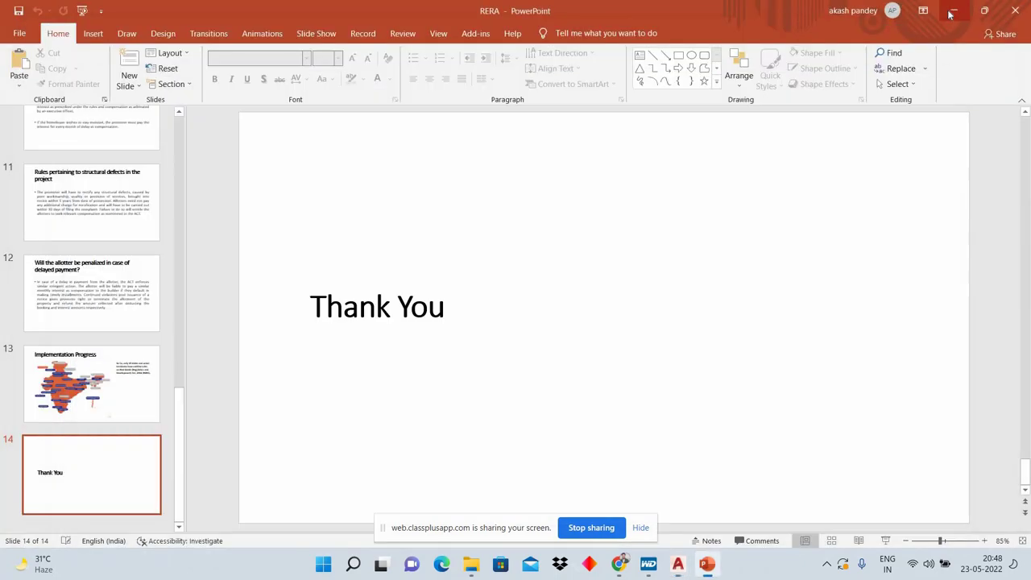
click(953, 11)
click(1014, 10)
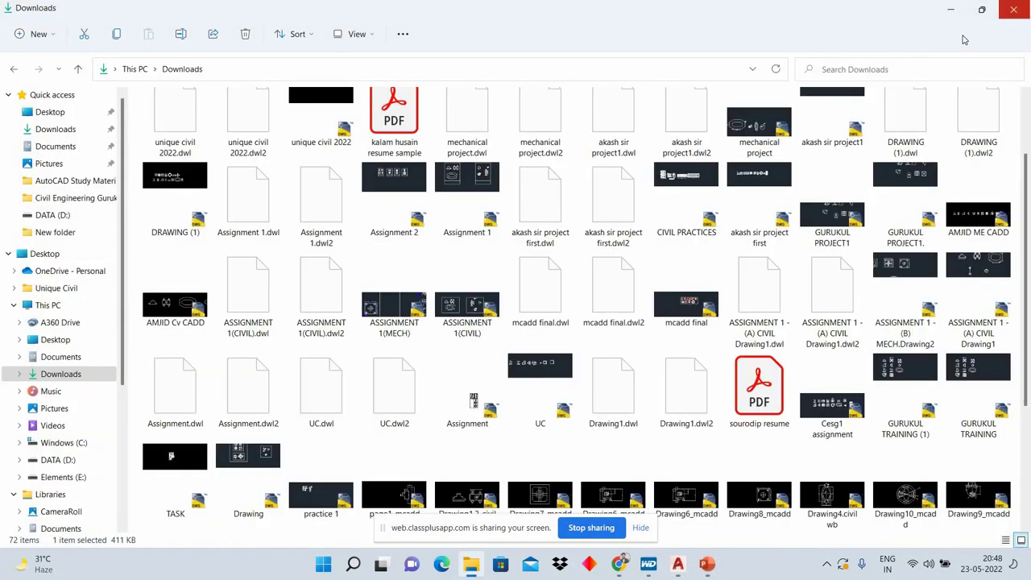
double_click(980, 33)
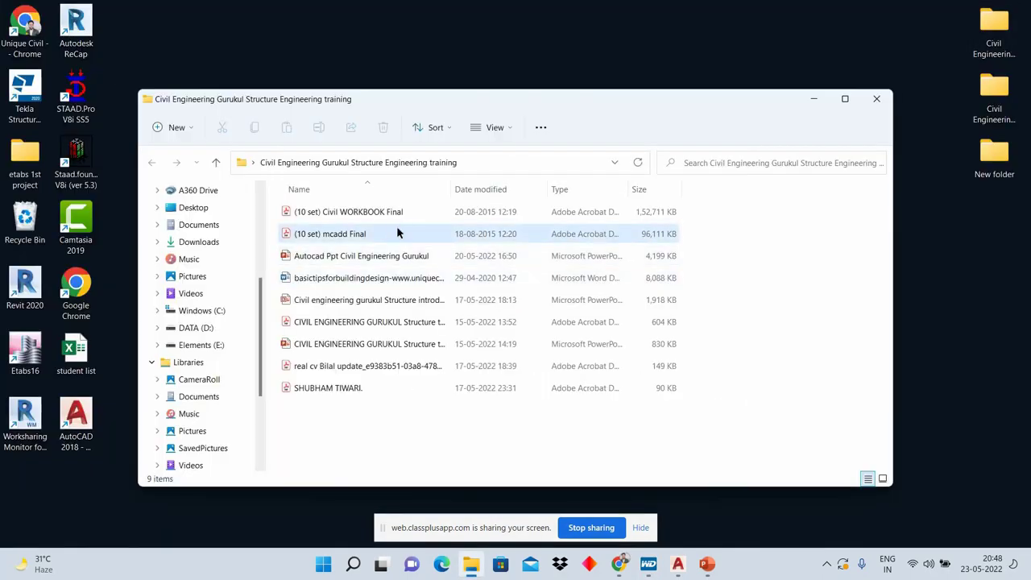
double_click(397, 232)
Step: Maximise the PDF, scroll to the Ø200 circular part on page 5, then return to AutoCAD
scroll(406, 347, down, 4)
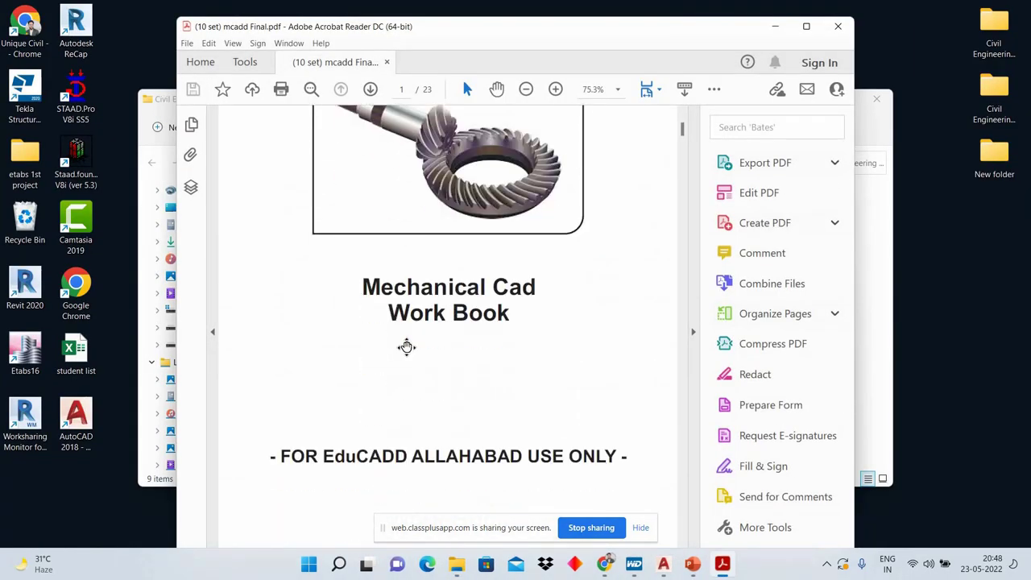
scroll(406, 346, down, 5)
scroll(406, 347, down, 5)
scroll(499, 195, down, 2)
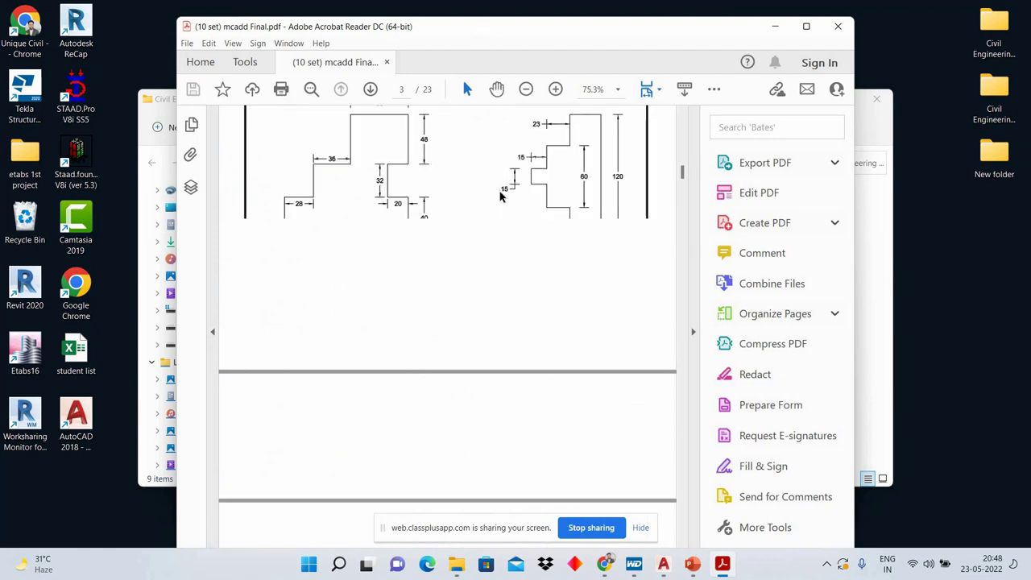
key(super+Up)
scroll(498, 191, down, 3)
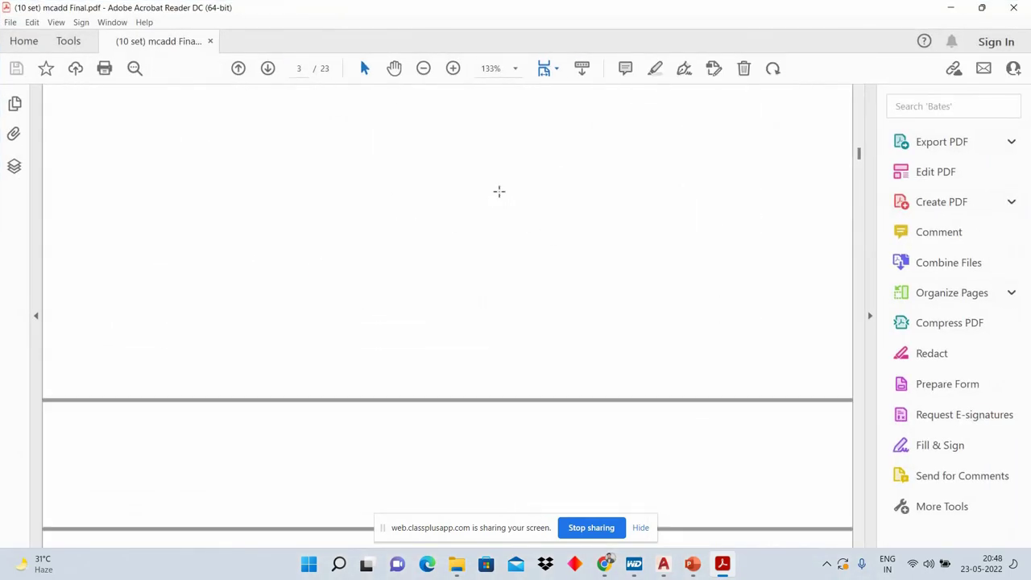
scroll(499, 191, down, 3)
scroll(498, 191, down, 4)
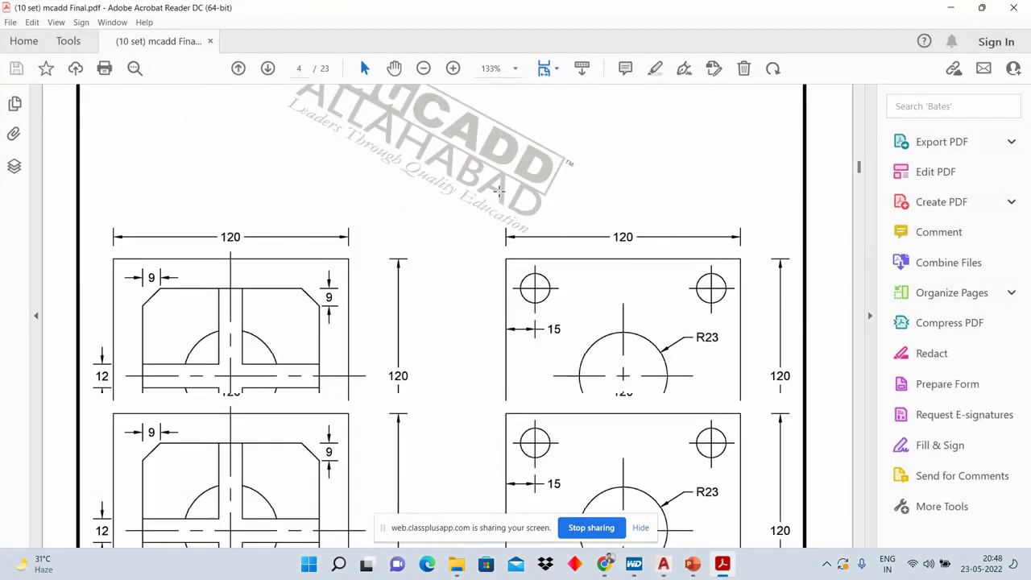
scroll(499, 191, down, 5)
scroll(499, 191, down, 4)
scroll(498, 190, down, 4)
scroll(499, 191, down, 3)
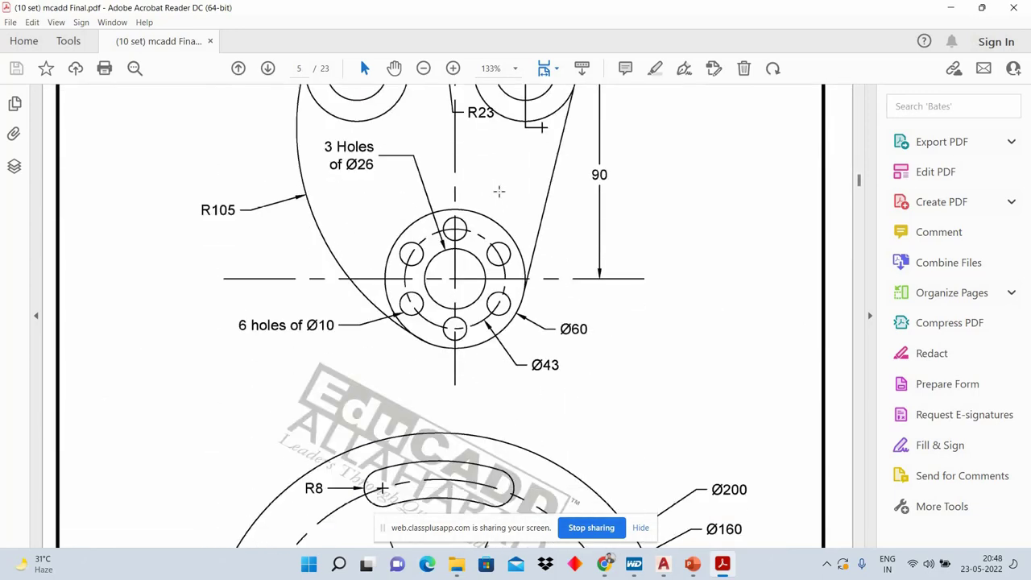
scroll(498, 210, down, 5)
scroll(475, 274, down, 3)
scroll(471, 297, down, 1)
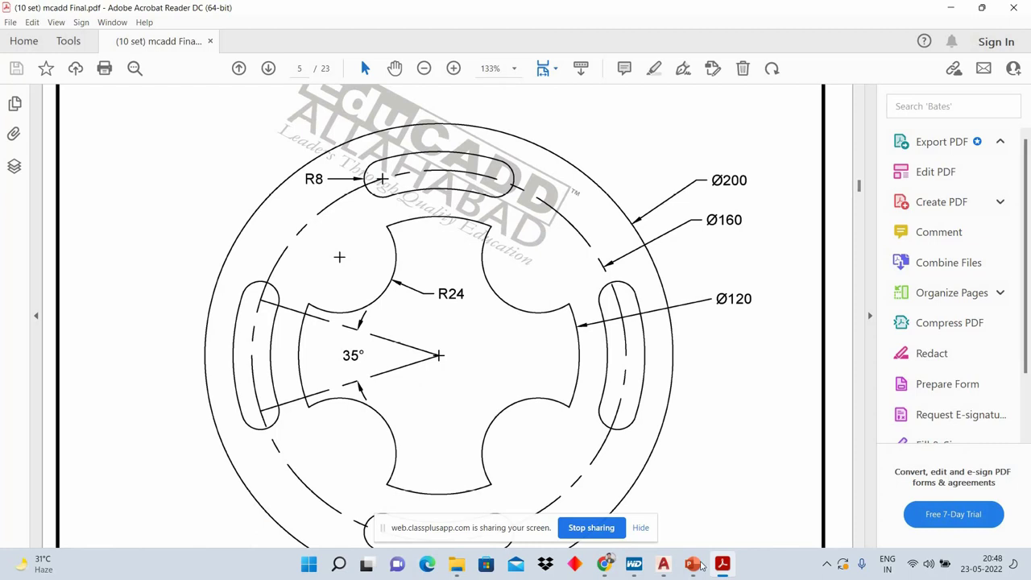
mouse_move(662, 563)
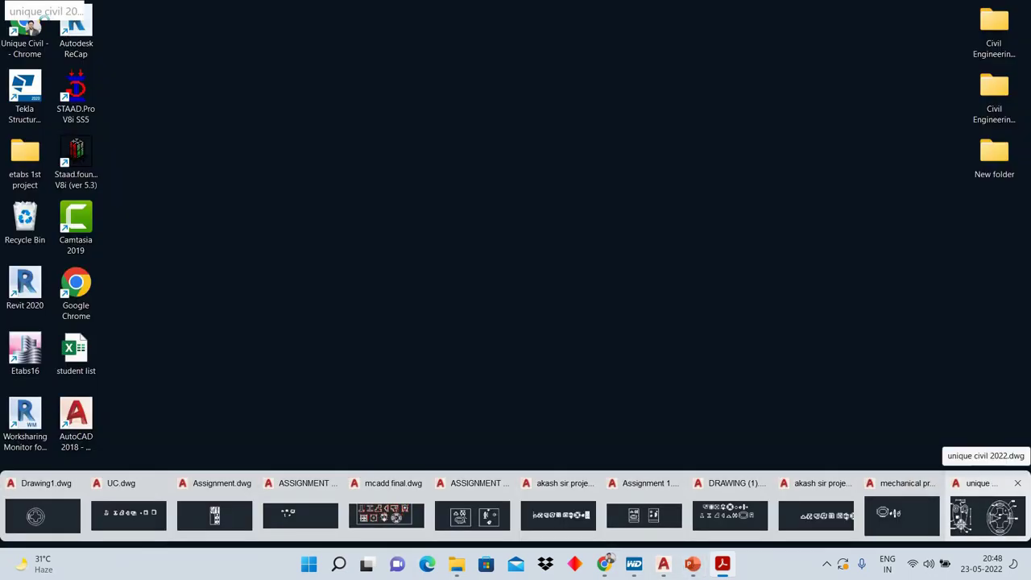
click(990, 516)
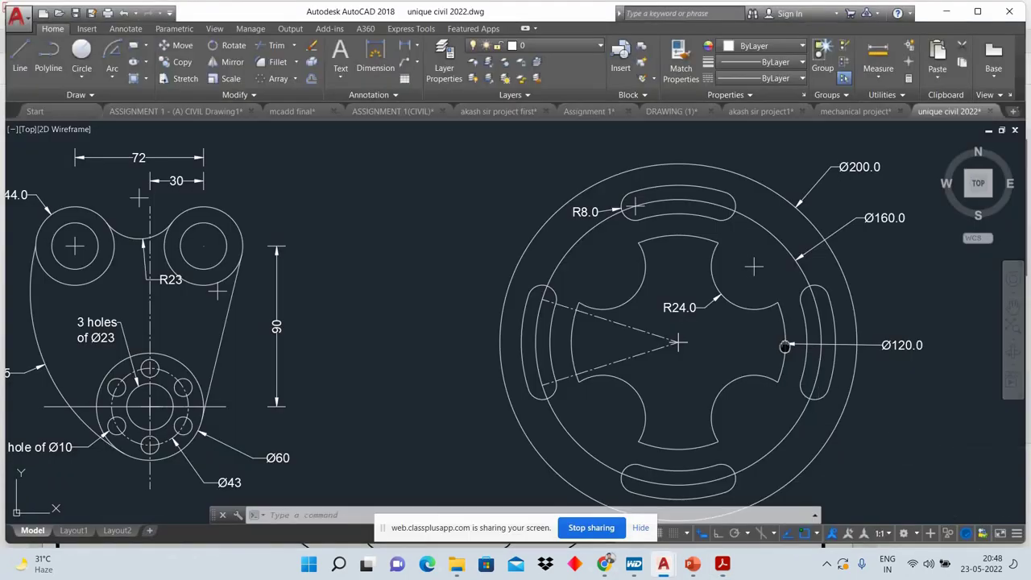
Step: Pan the drawing left so the circular plate sits further left in view
middle_drag(785, 347, 698, 336)
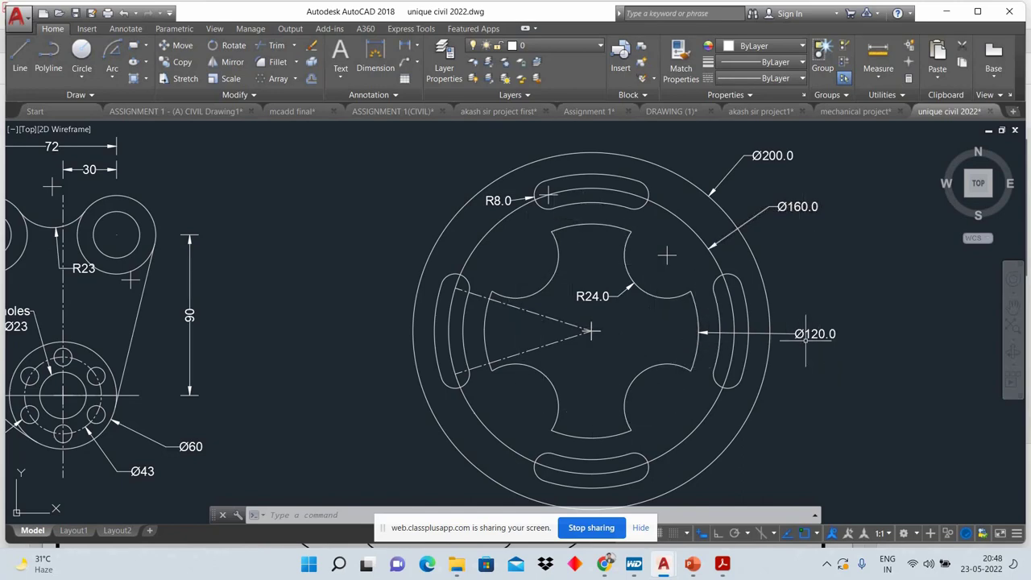
scroll(805, 339, up, 4)
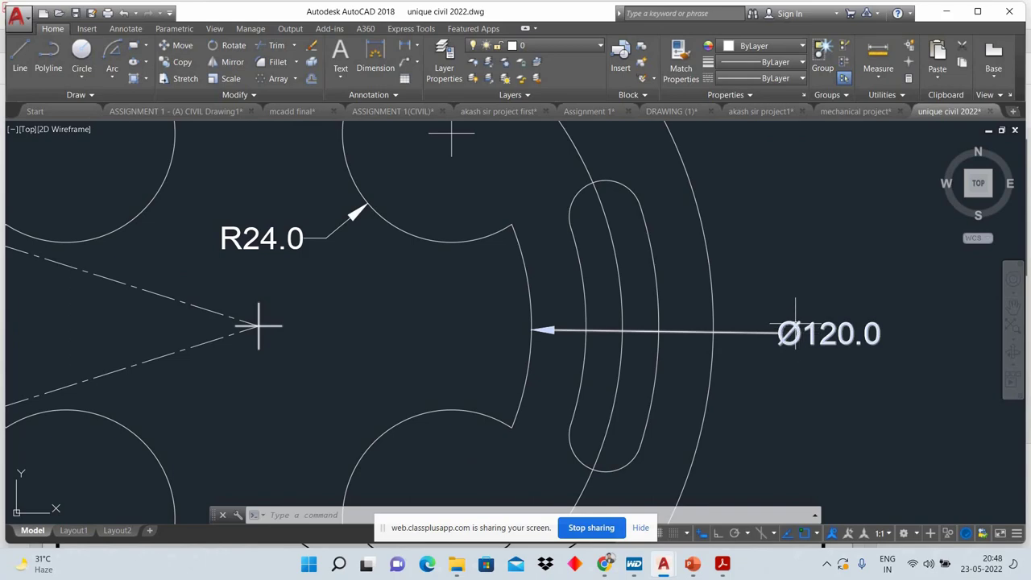
scroll(789, 338, down, 4)
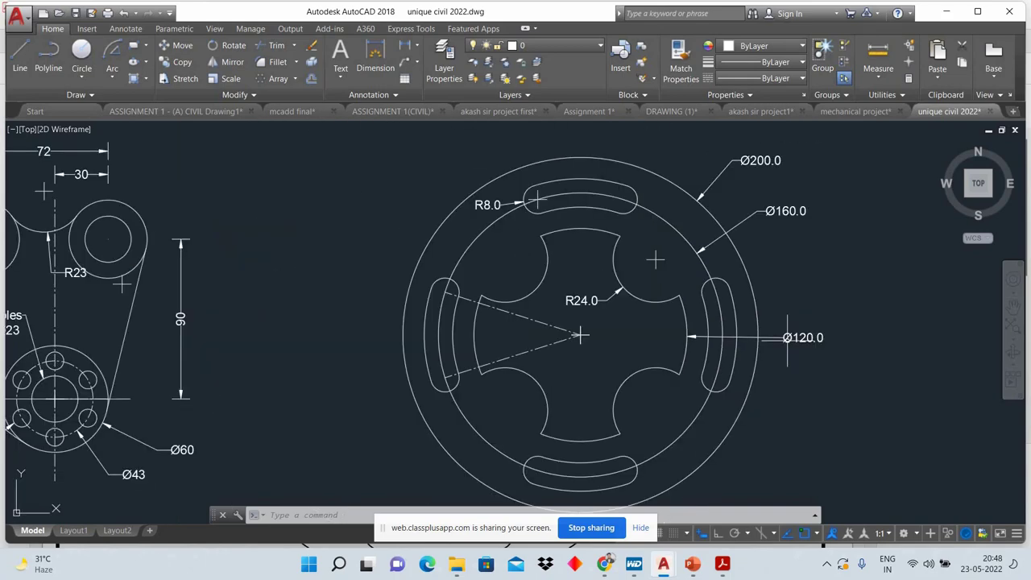
middle_drag(840, 350, 745, 352)
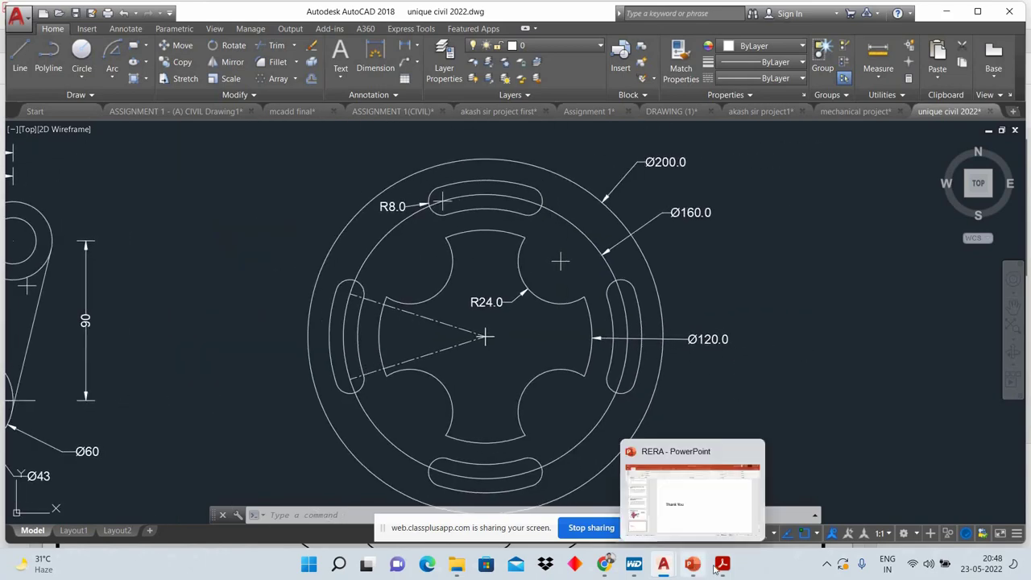
Step: Bring the workbook PDF and live class page forward, then switch back to AutoCAD with Alt+Tab
click(722, 563)
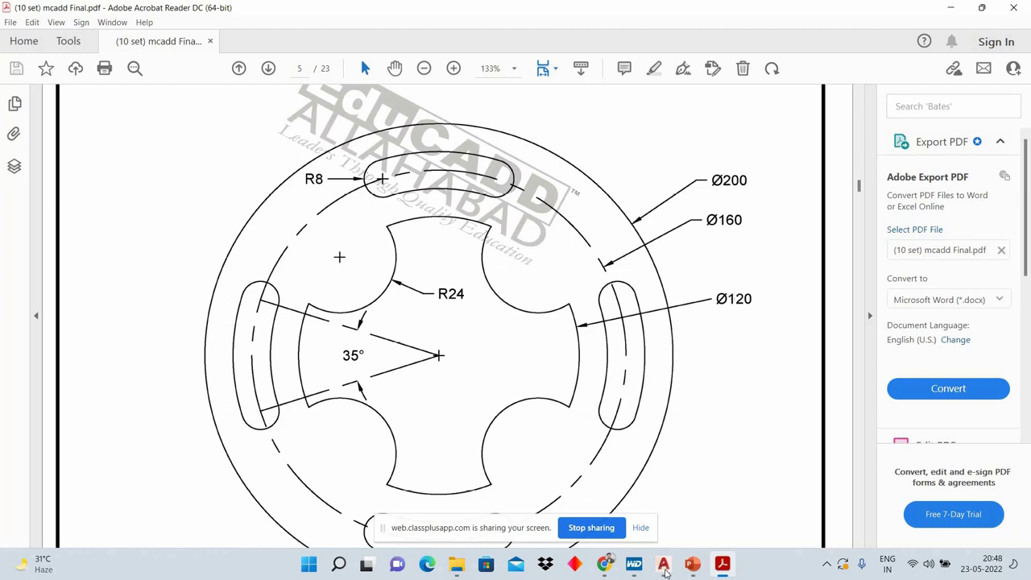
mouse_move(604, 564)
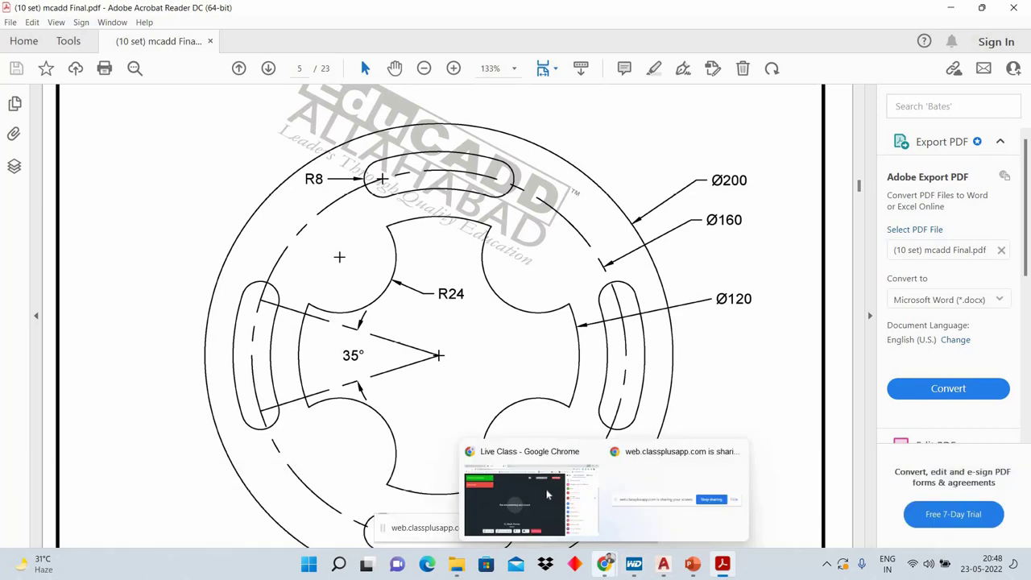
click(516, 499)
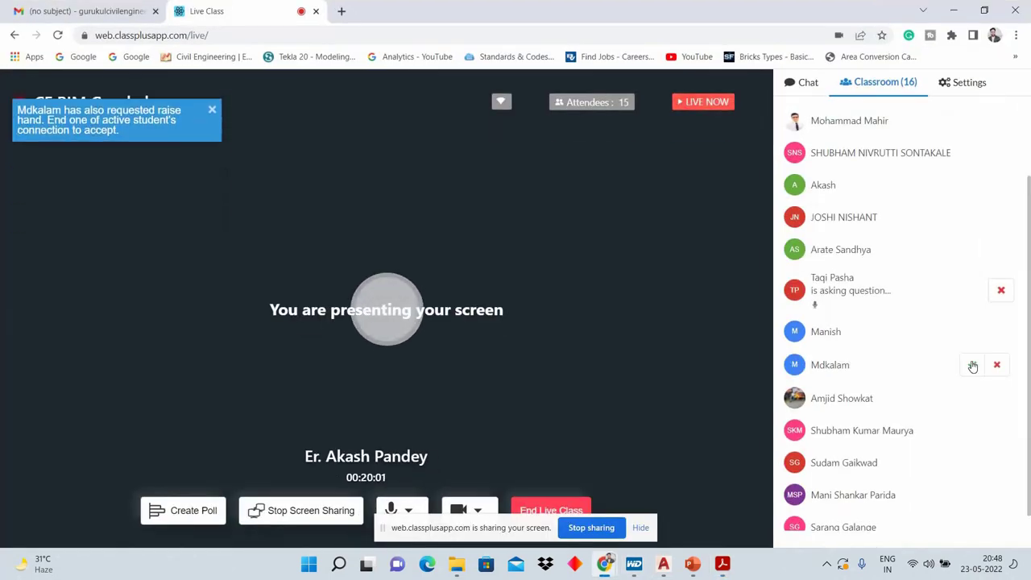
key(alt+Tab)
Step: Draw a radius 60 circle to the right of the slotted plate
middle_drag(604, 287, 360, 303)
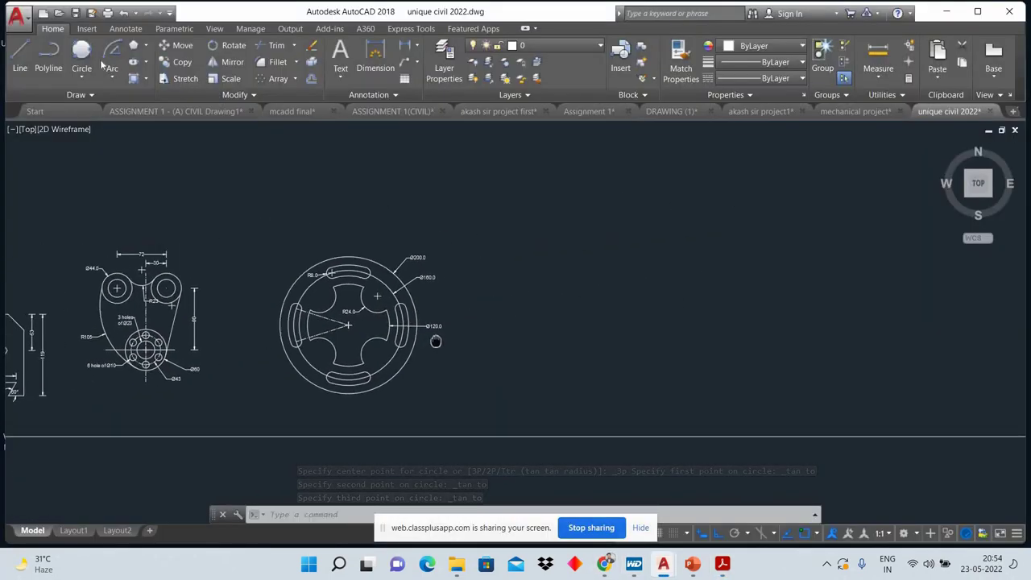
click(81, 77)
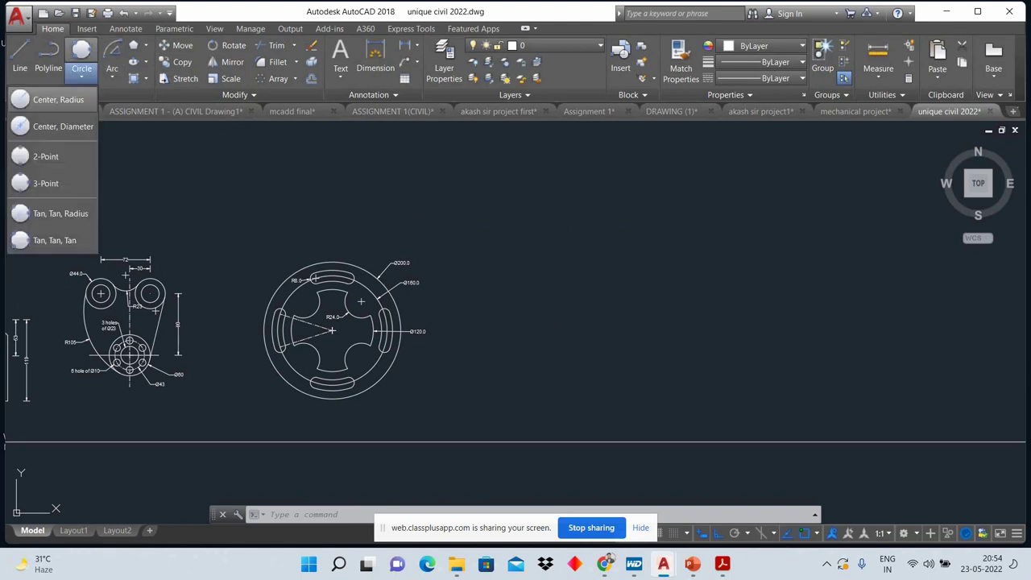
scroll(620, 299, up, 2)
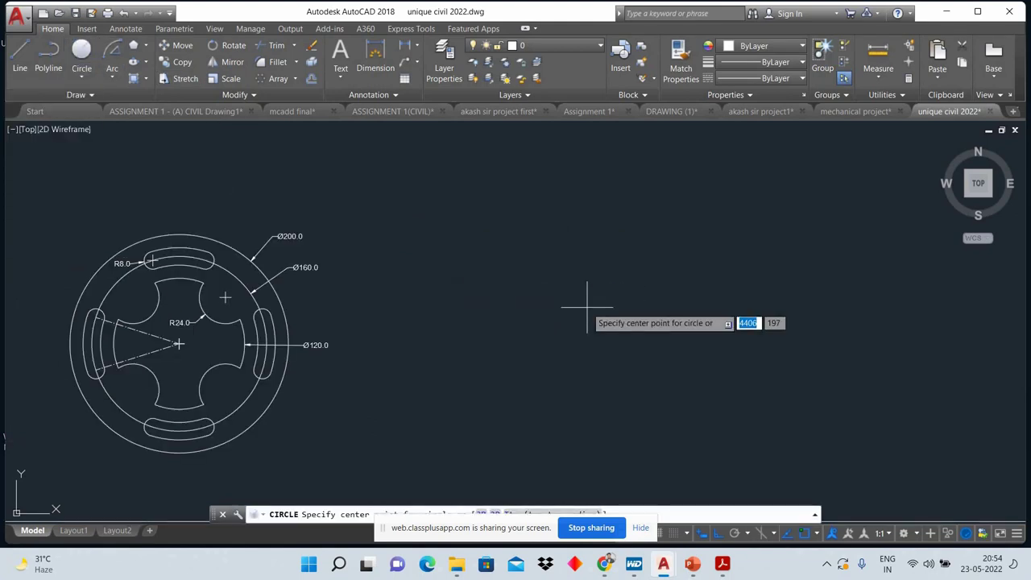
click(567, 362)
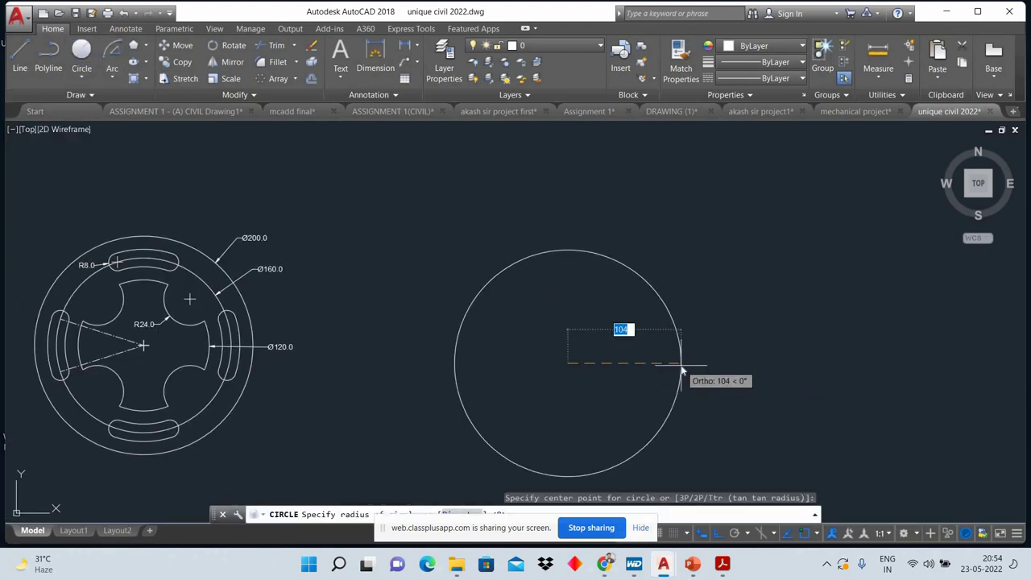
text(60)
key(Return)
Step: Add concentric circles of radius 80 and 100 on the same centre
right_click(678, 273)
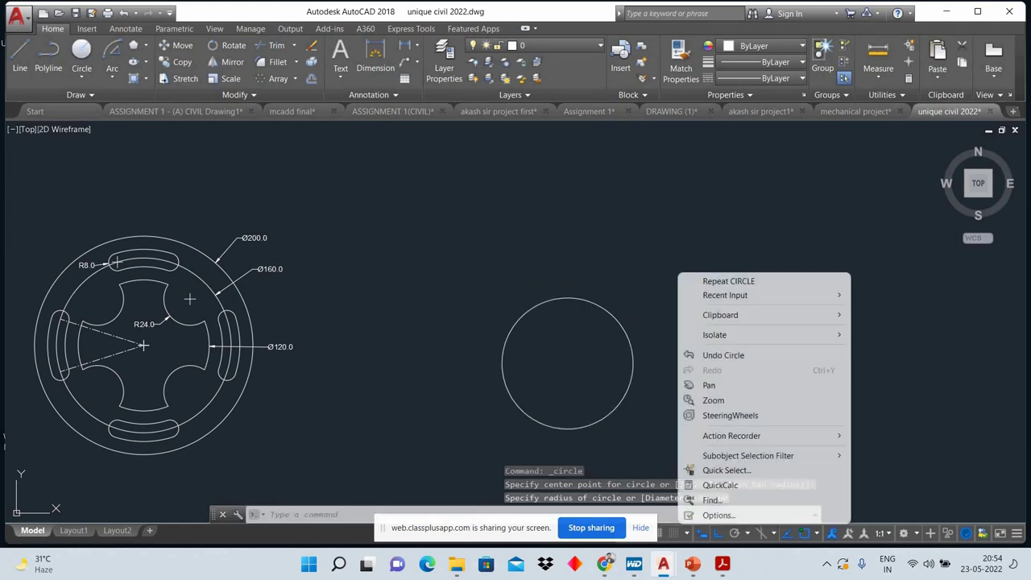
click(681, 280)
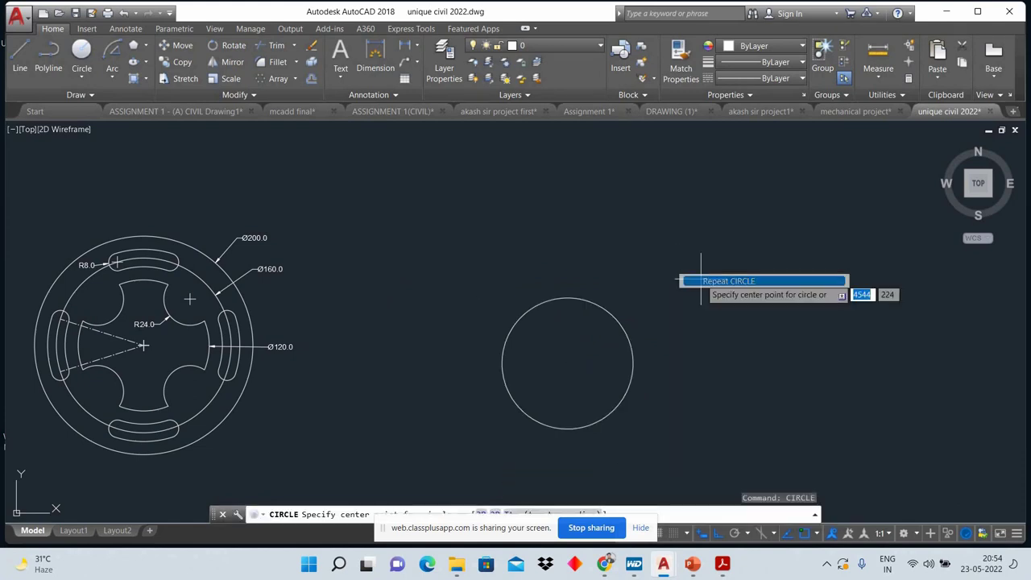
click(566, 363)
text(0)
key(Return)
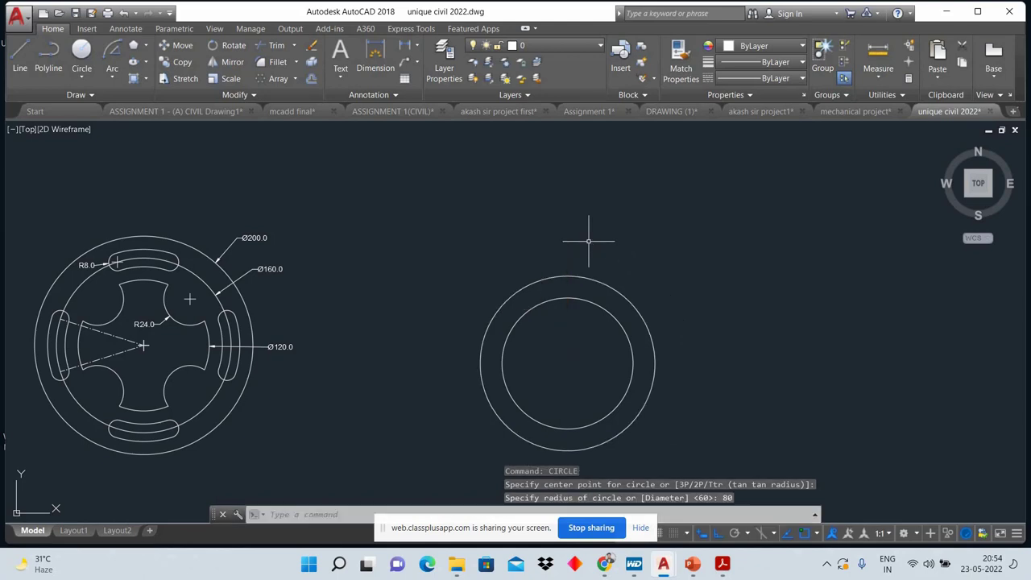
key(Return)
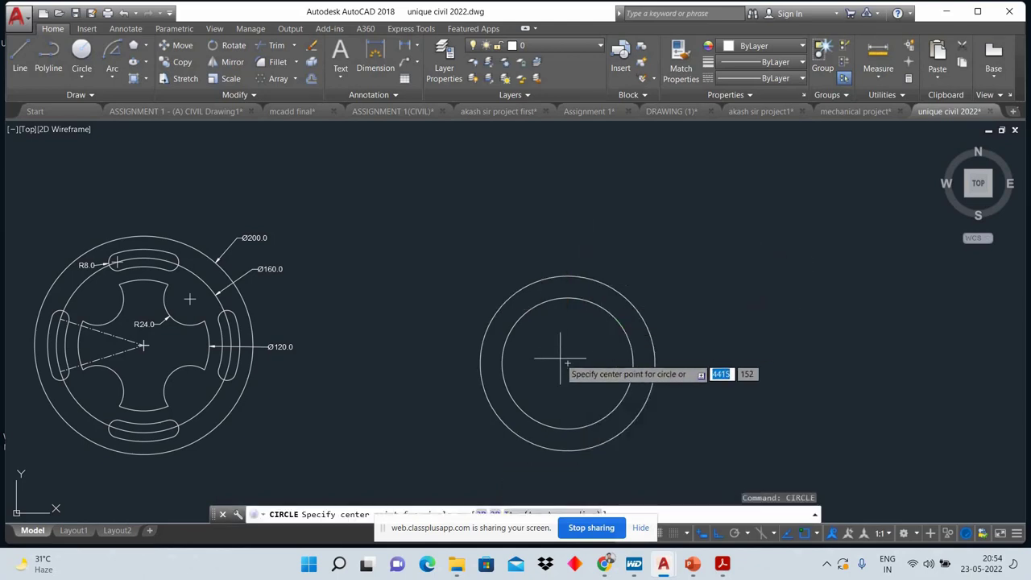
click(567, 362)
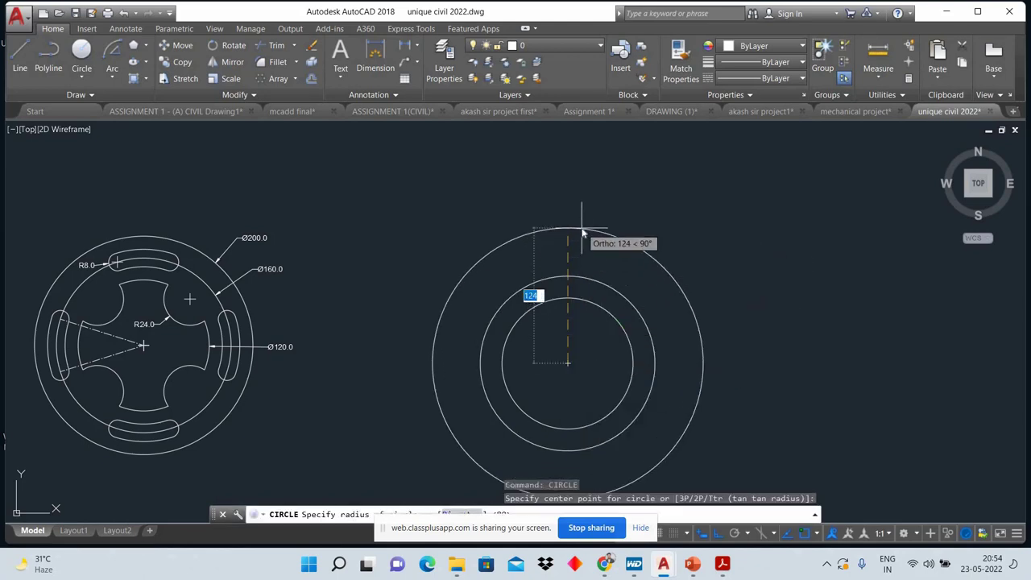
text(100)
key(Return)
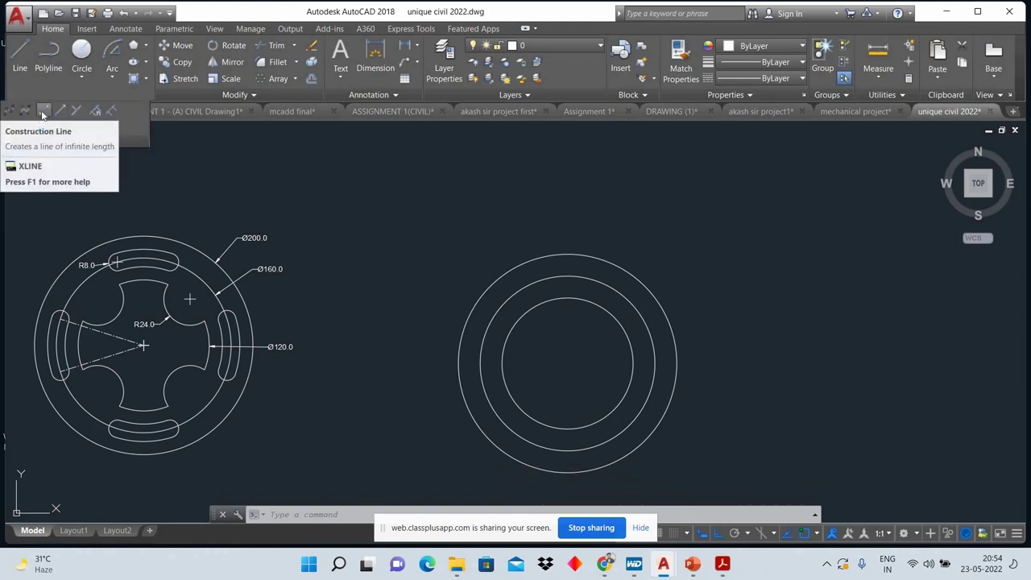
Step: Draw a 45° construction line through the circles' centre
click(44, 110)
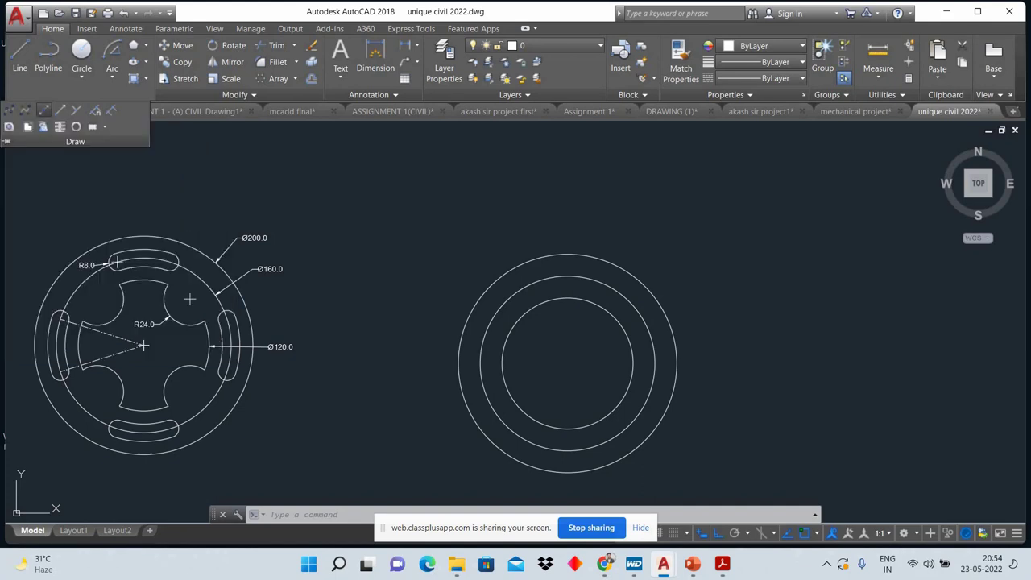
right_click(381, 195)
click(414, 293)
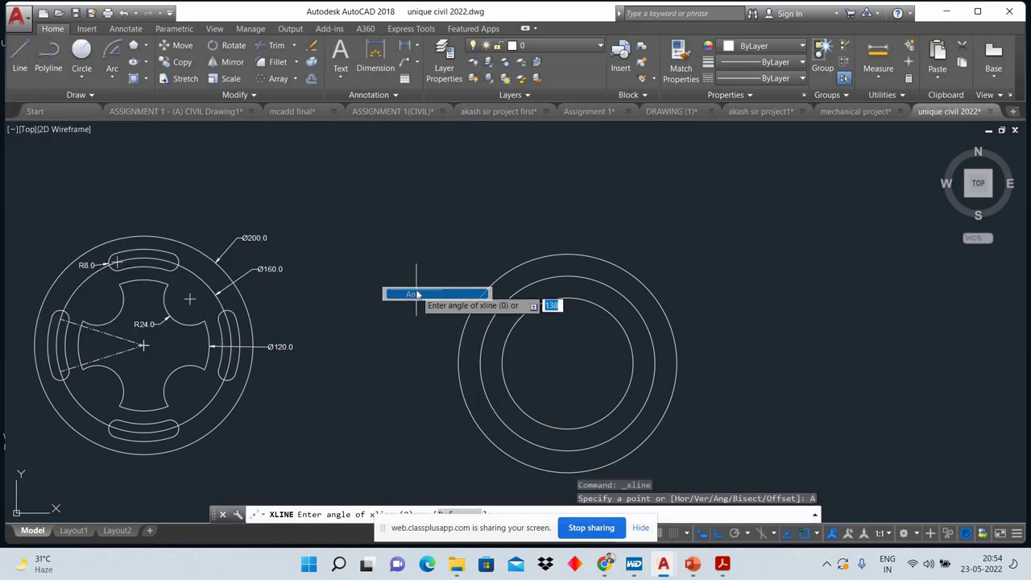
text(5)
key(Return)
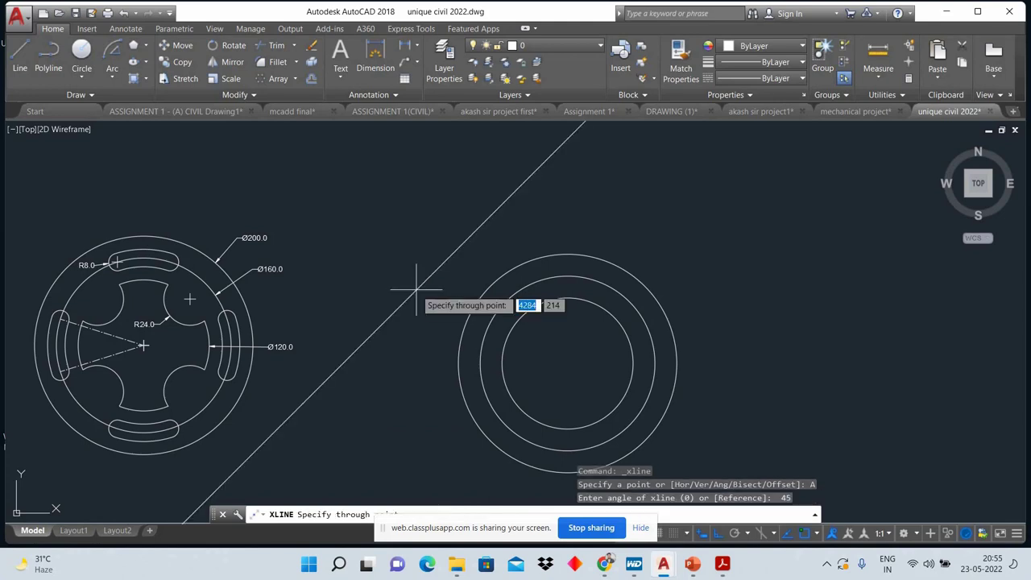
click(568, 363)
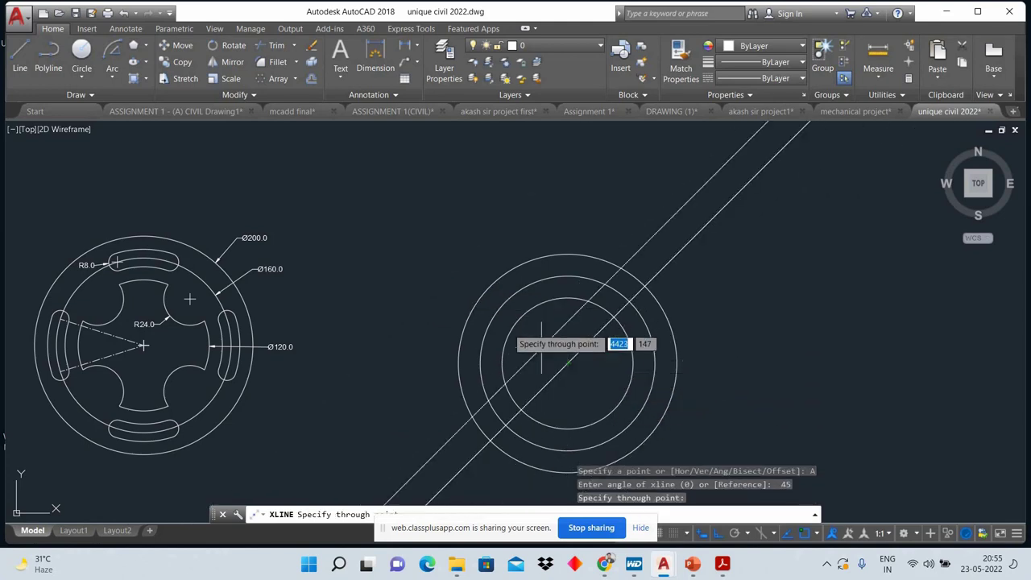
key(Return)
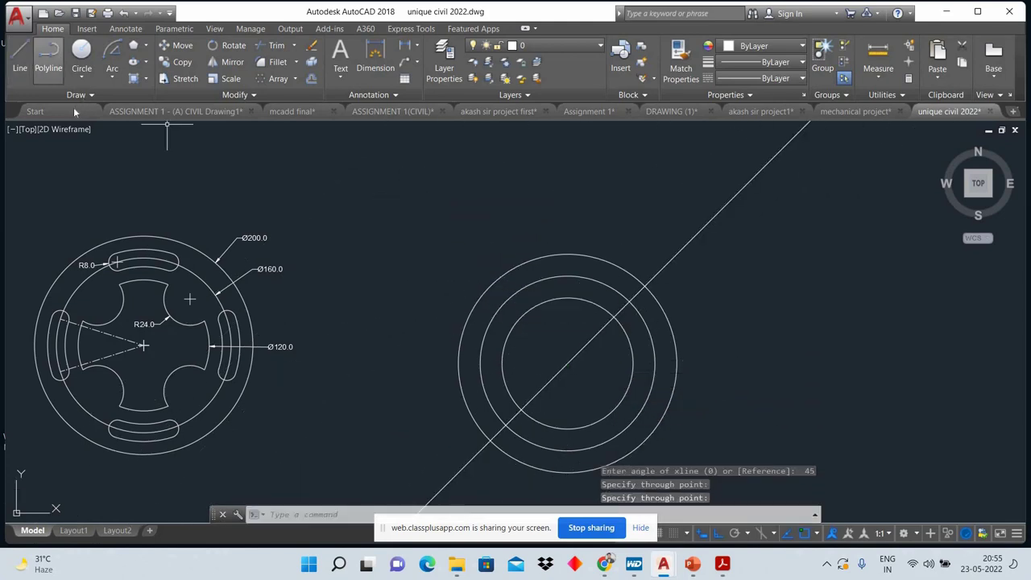
Step: Draw a radius 24 circle where the line meets the radius-60 circle, then select the construction line
click(81, 73)
click(58, 99)
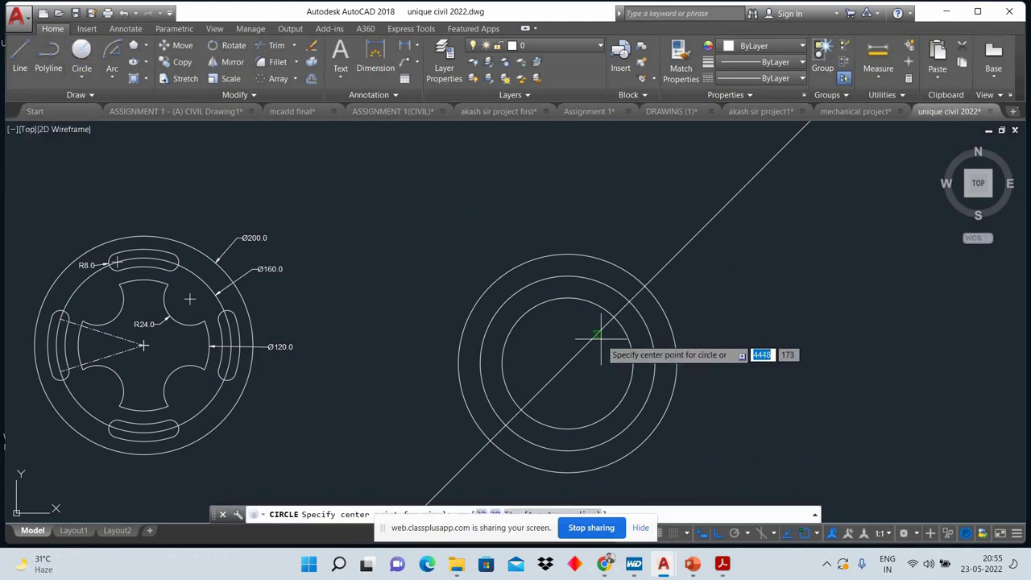
click(613, 315)
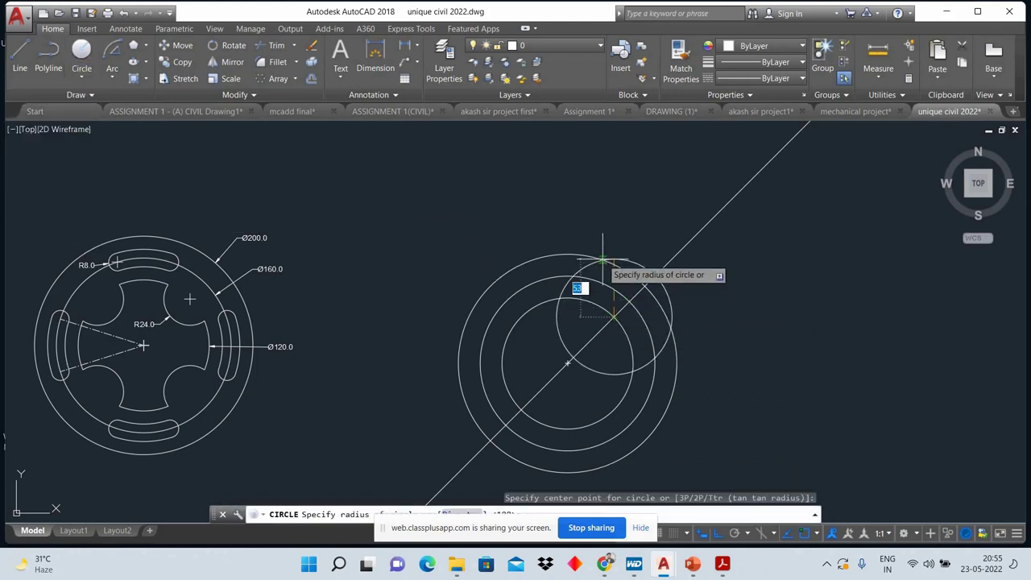
text(24)
key(Return)
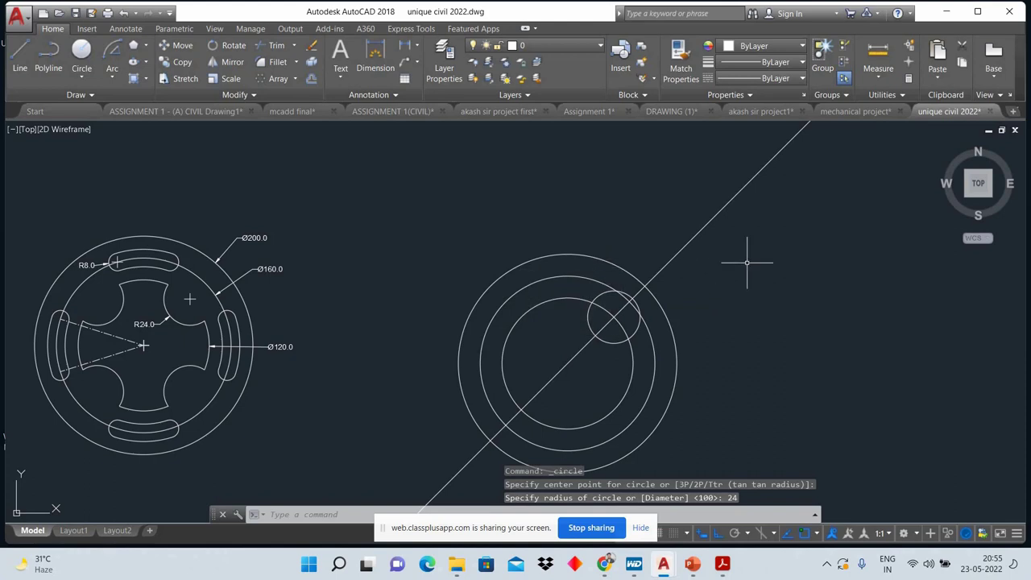
click(746, 262)
click(674, 214)
Step: Erase the 45° construction line, trim the R24 and radius-60 circles into one notch, and select the notch arc
right_click(779, 263)
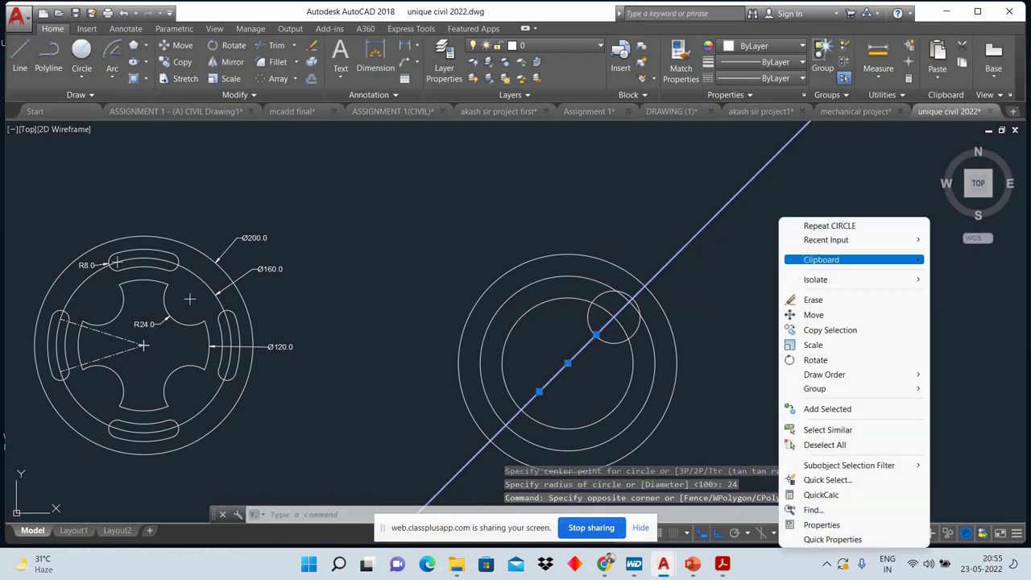
click(815, 299)
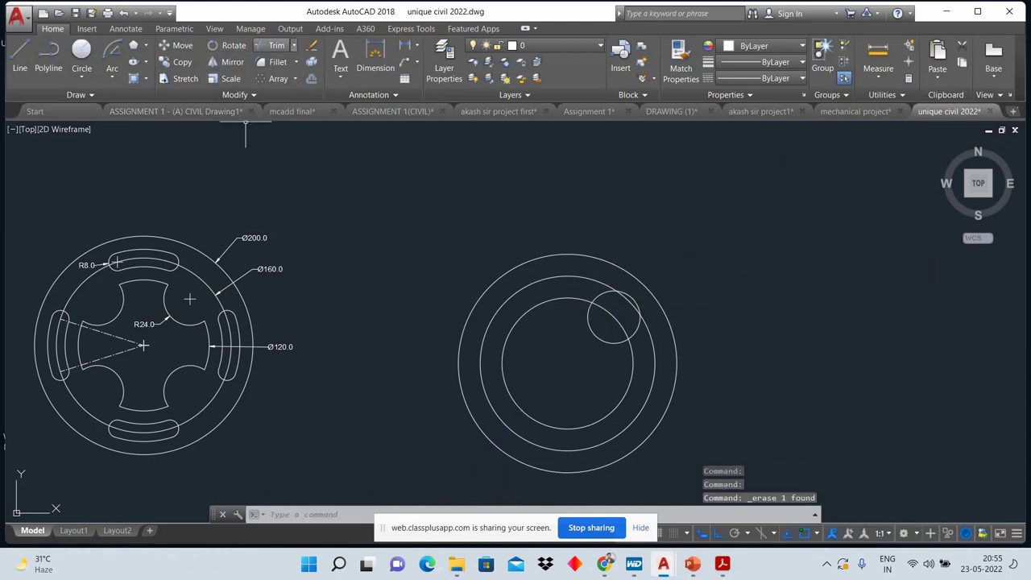
click(276, 45)
click(596, 298)
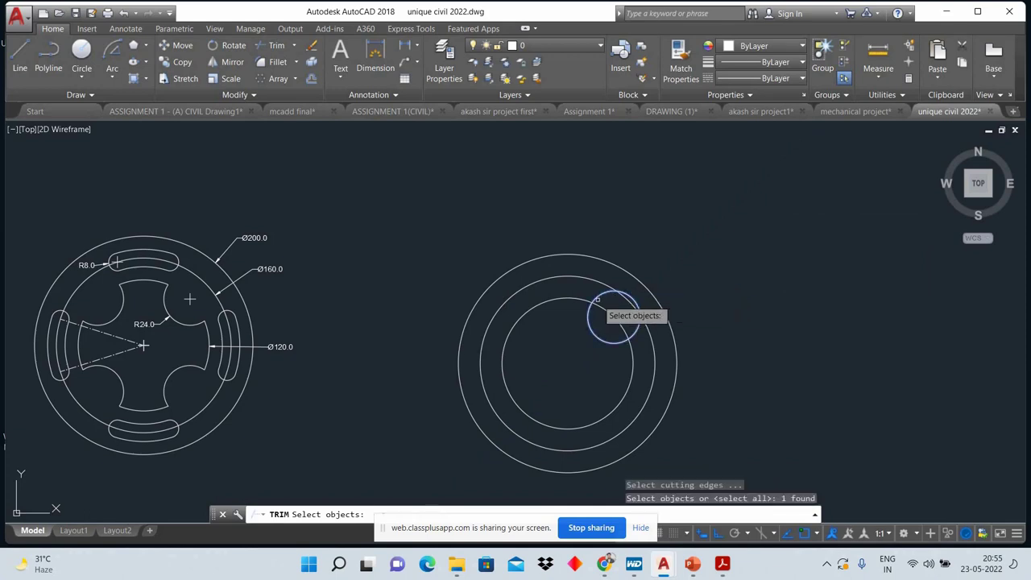
key(Return)
click(605, 290)
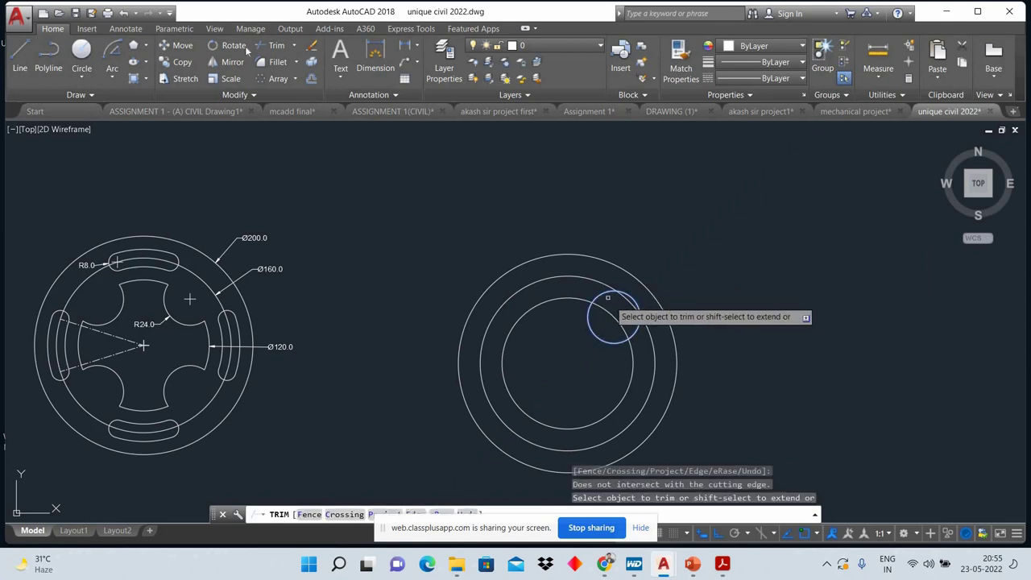
key(Escape)
key(Return)
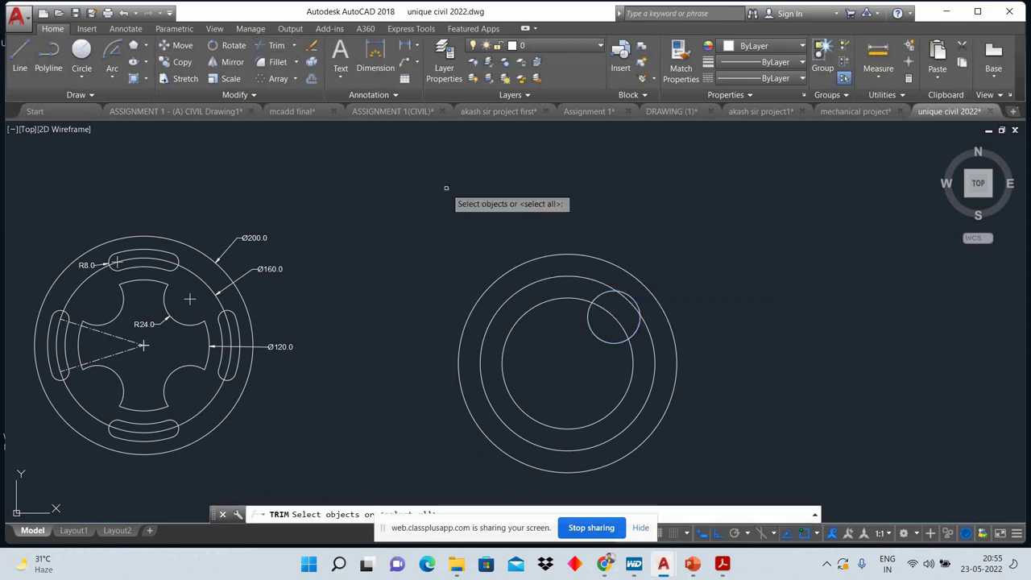
key(Return)
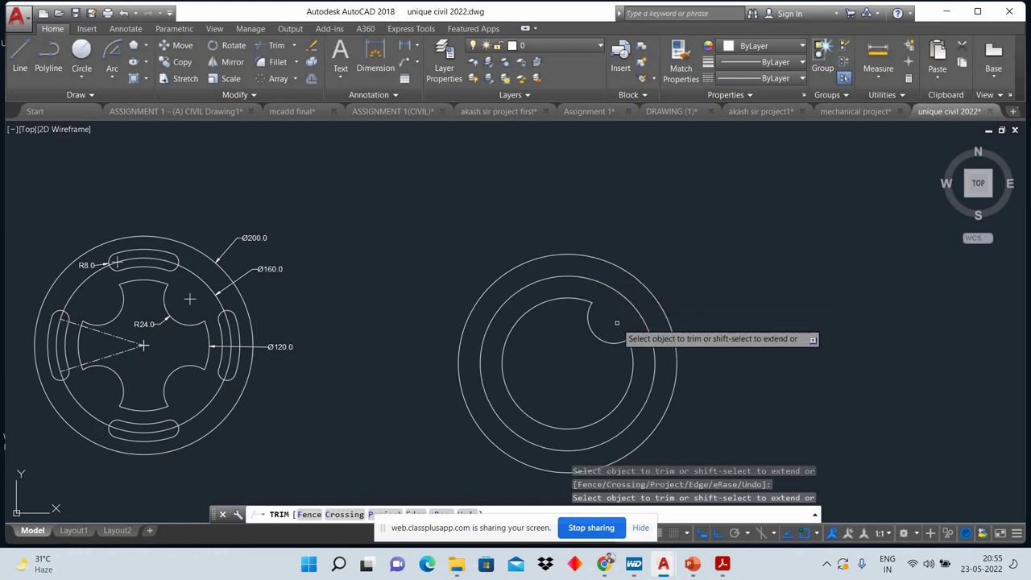
right_click(665, 241)
click(681, 246)
click(596, 328)
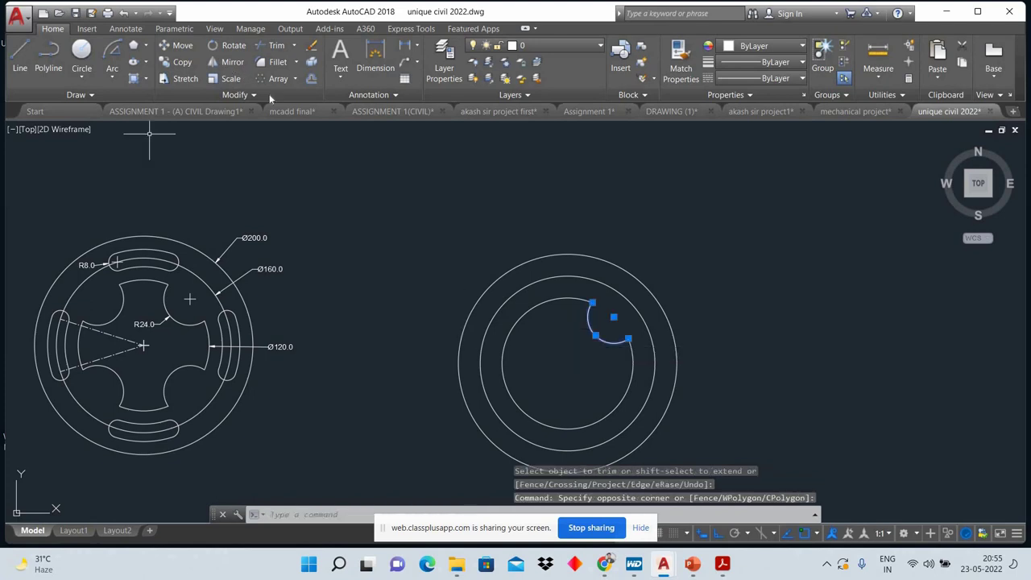
Step: Polar-array the notch arc into four copies around the circles' centre
click(274, 78)
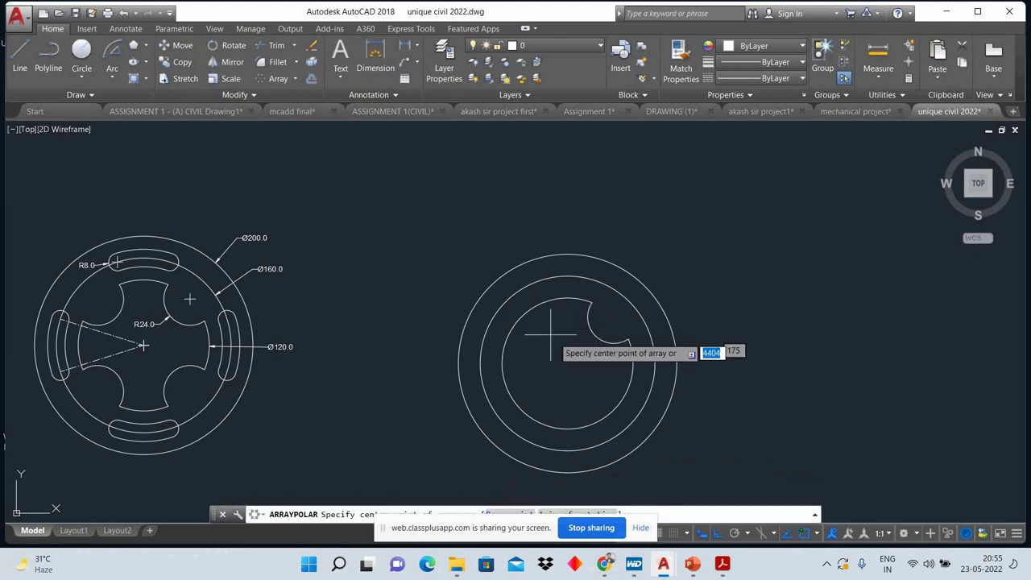
click(562, 361)
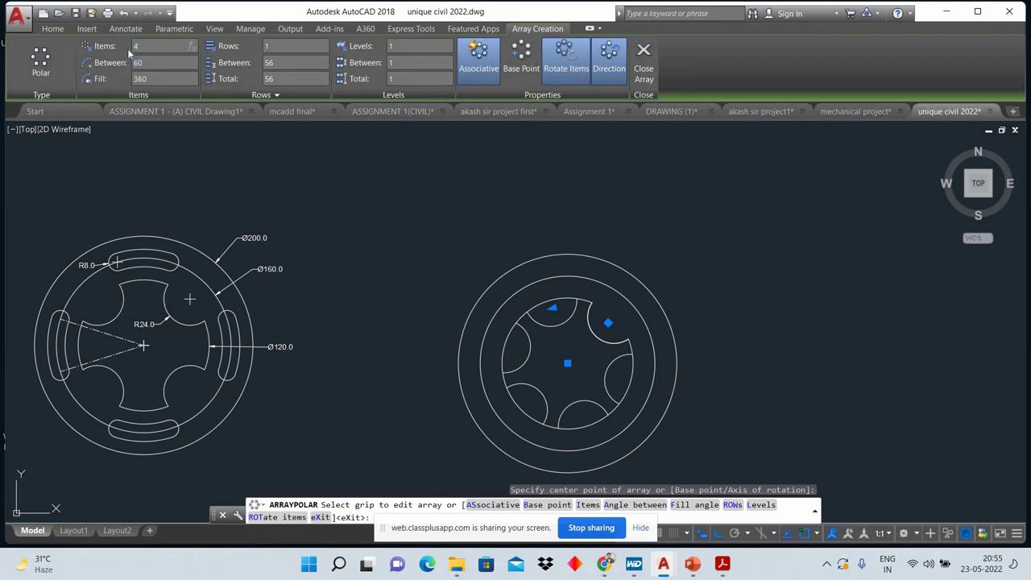
key(Return)
key(Return)
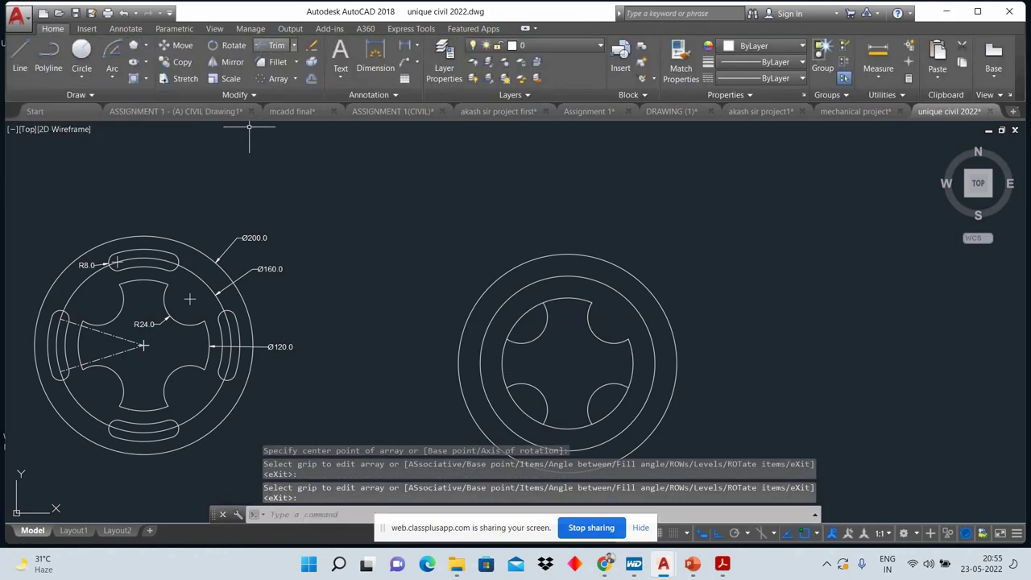
click(301, 151)
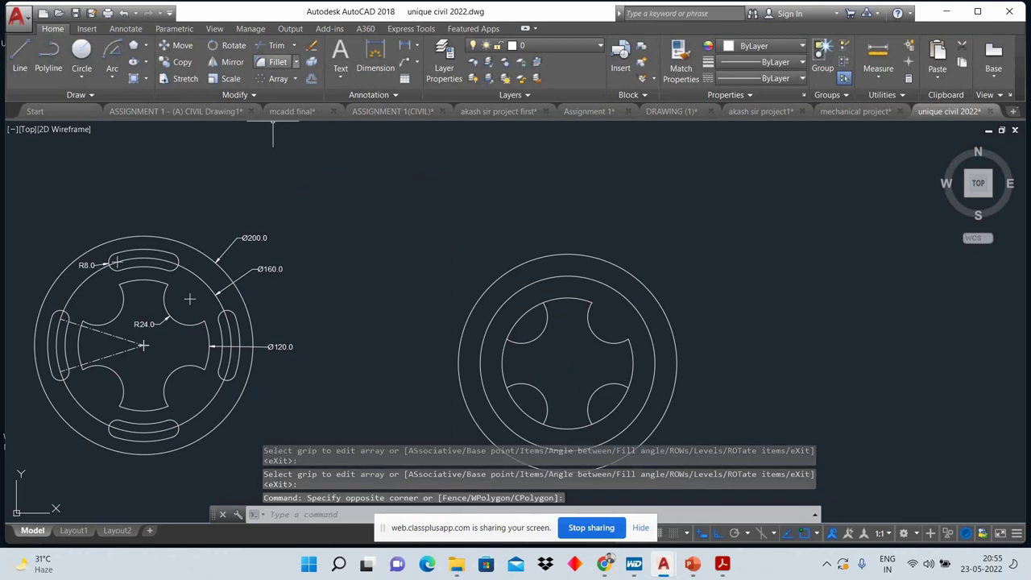
Step: Trim away the lower arcs of the two bottom lobes using all edges
click(276, 46)
key(Return)
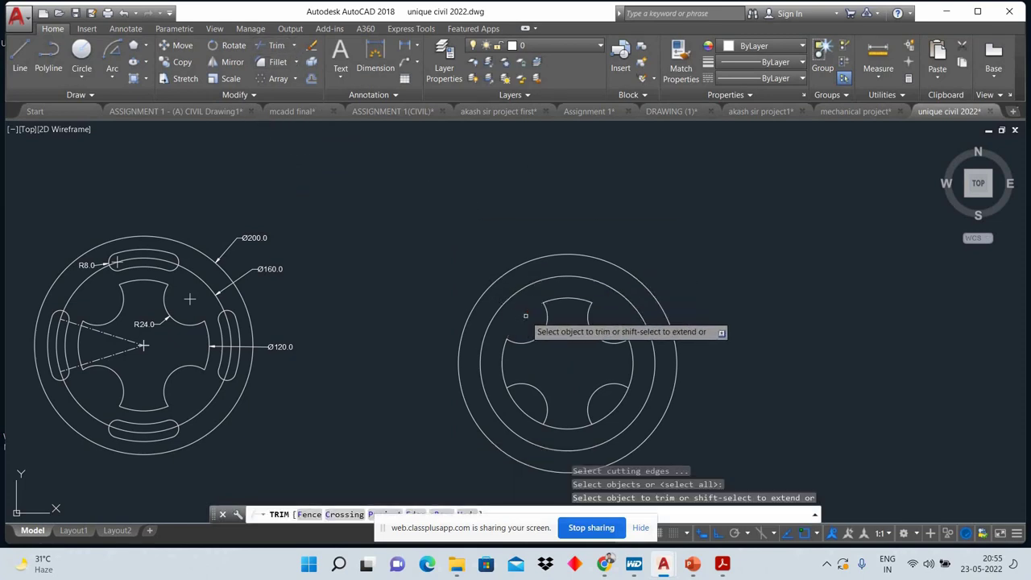
click(523, 408)
click(593, 409)
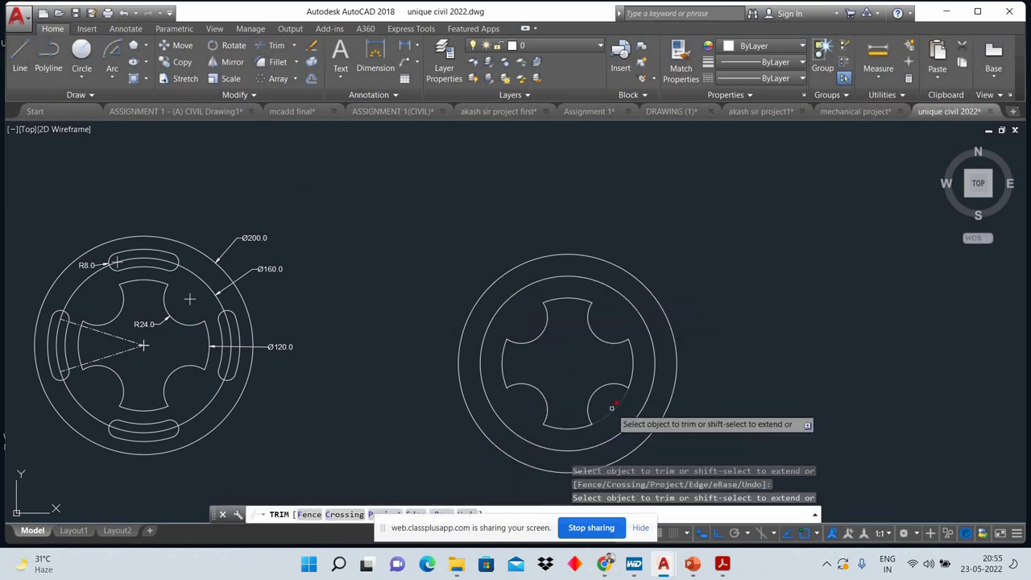
right_click(730, 288)
click(749, 295)
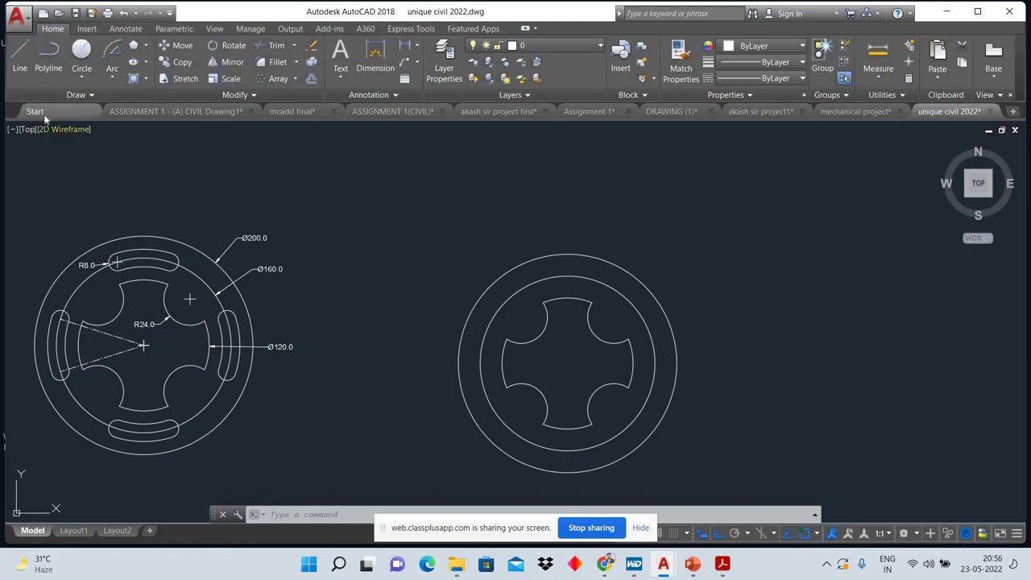
Step: Draw a 17.5° construction line through the right drawing's centre
click(80, 94)
click(43, 110)
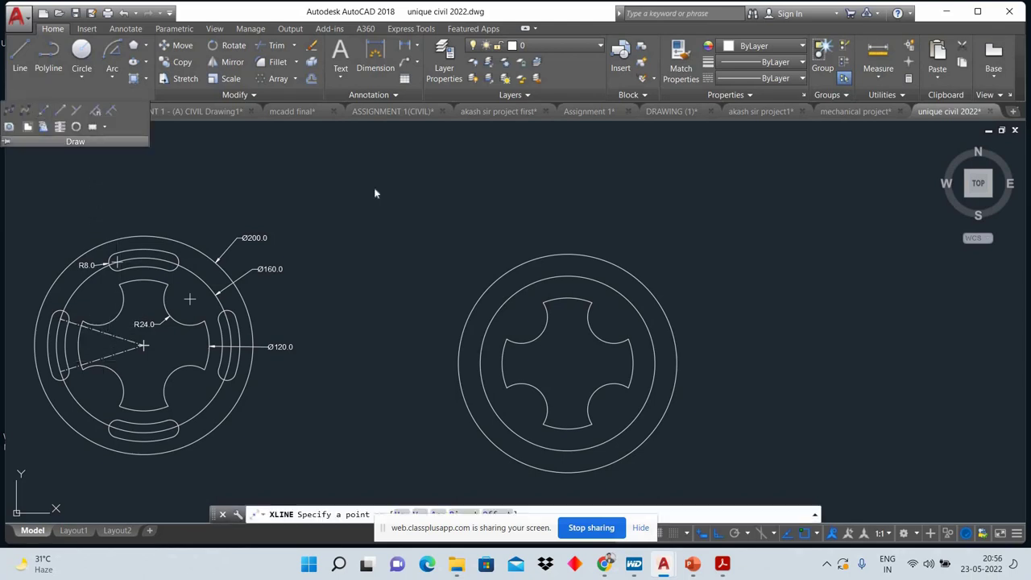
right_click(483, 191)
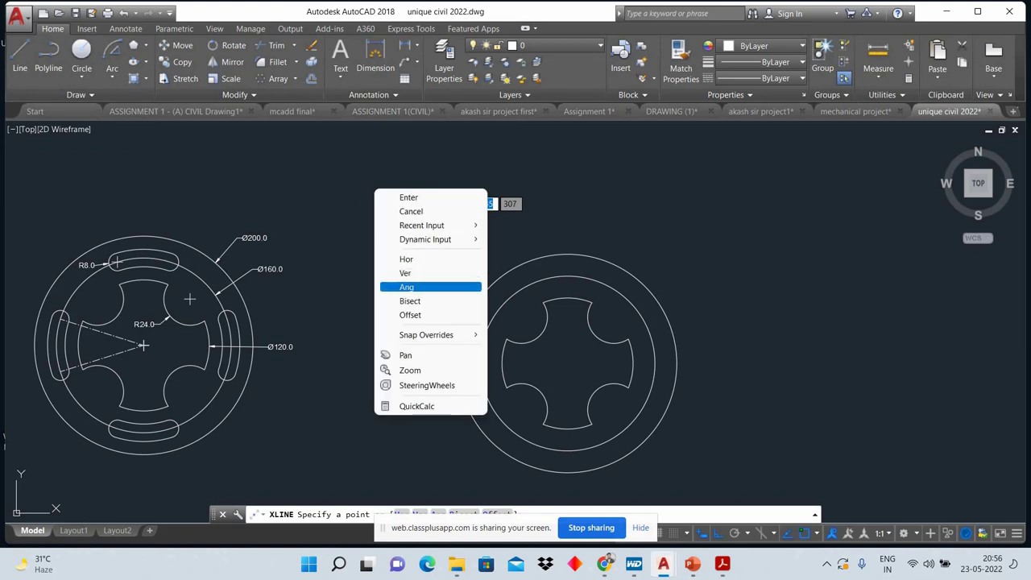
click(406, 286)
text(17.5)
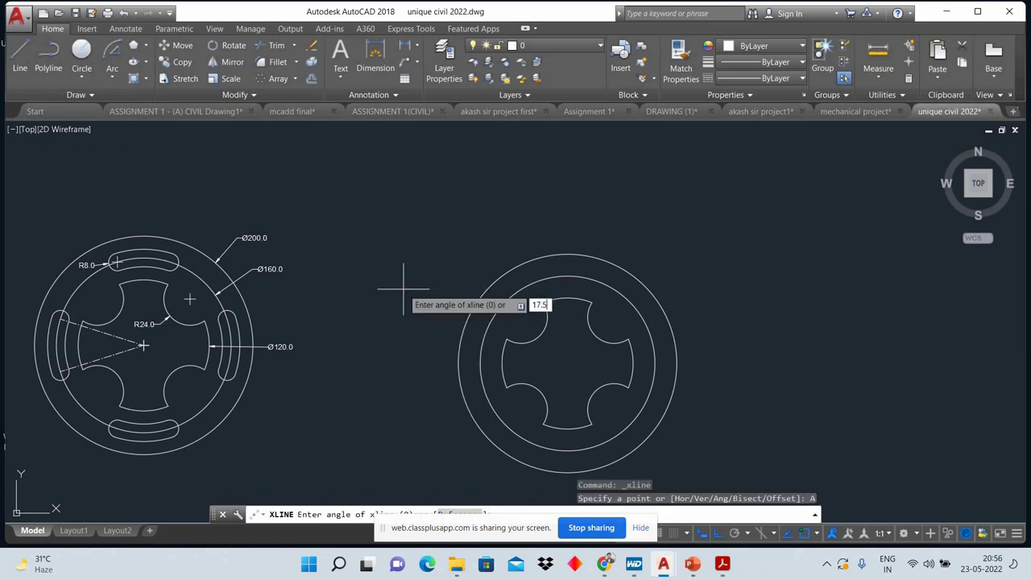
key(Return)
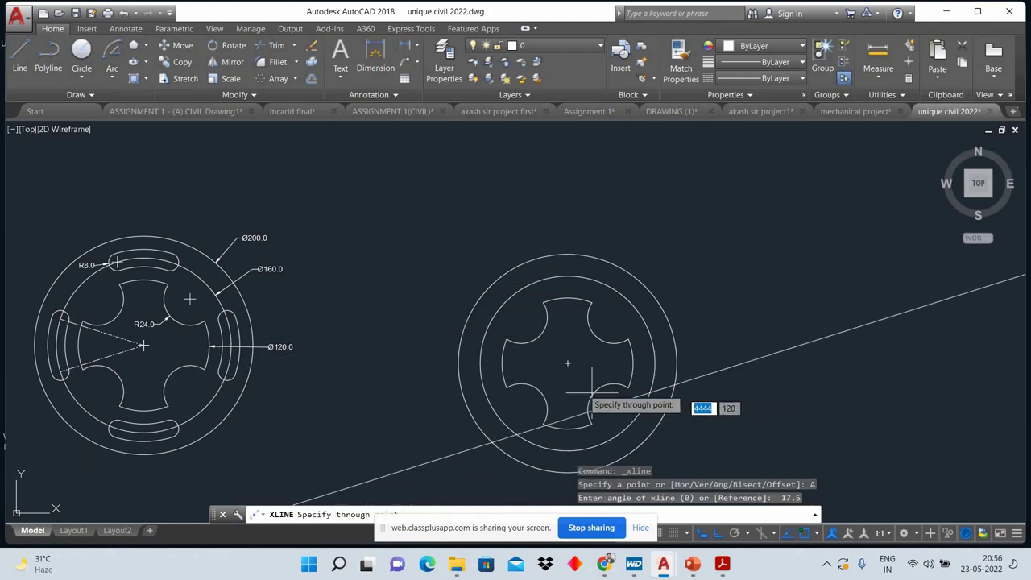
click(567, 362)
key(Return)
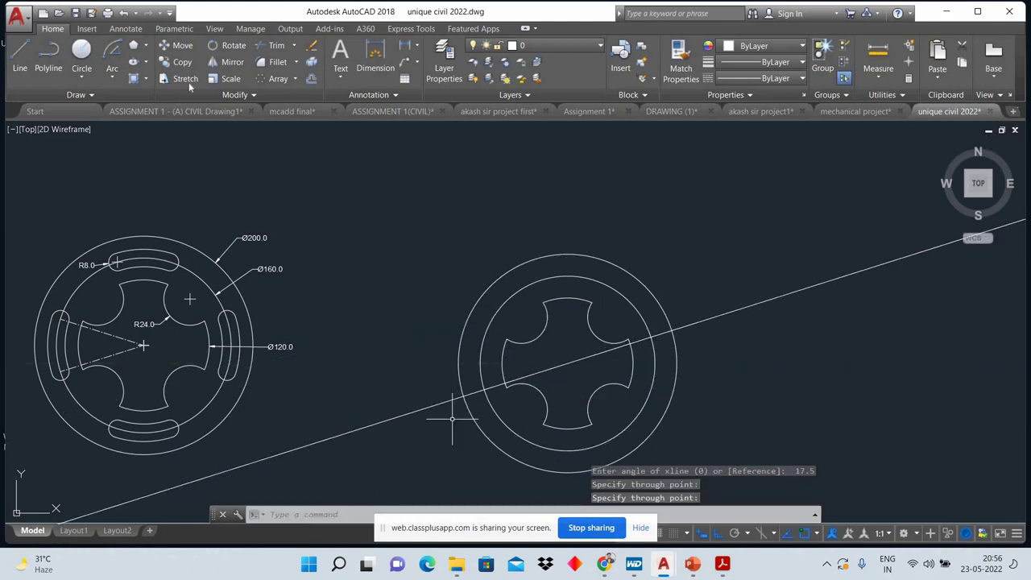
Step: Mirror the construction line about the vertical axis through the centre, keeping the original
click(368, 348)
click(232, 62)
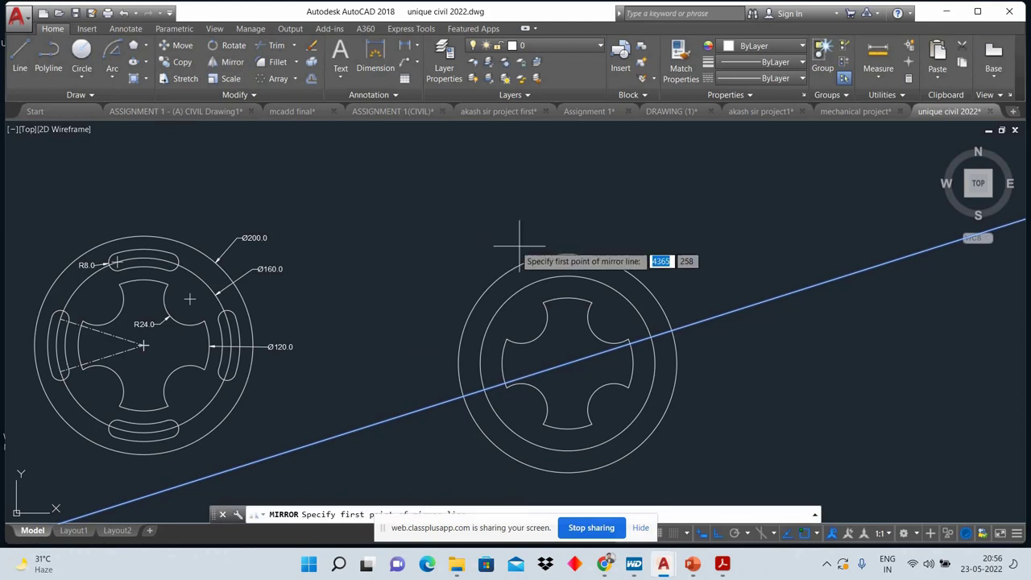
click(568, 255)
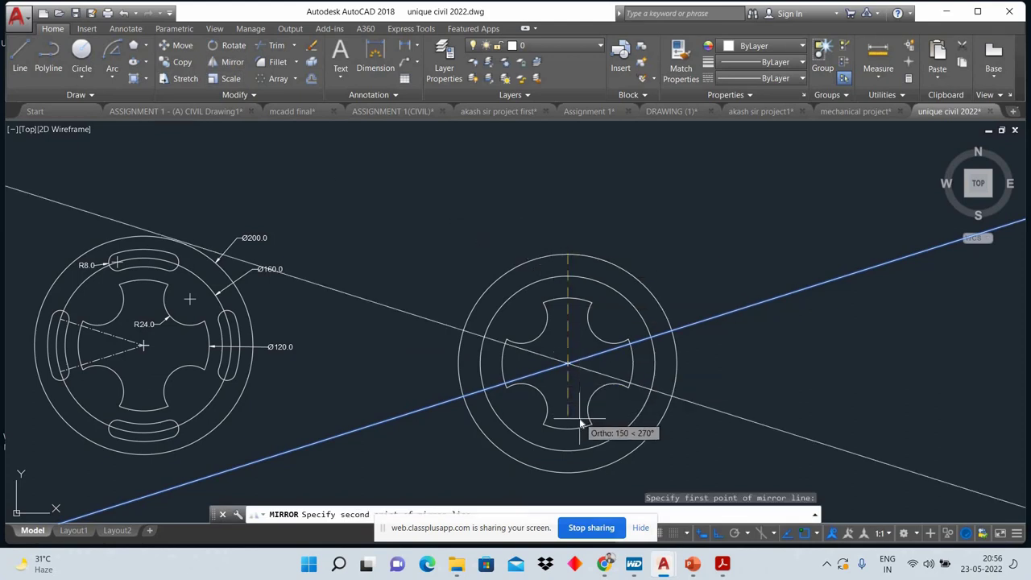
click(578, 422)
key(Return)
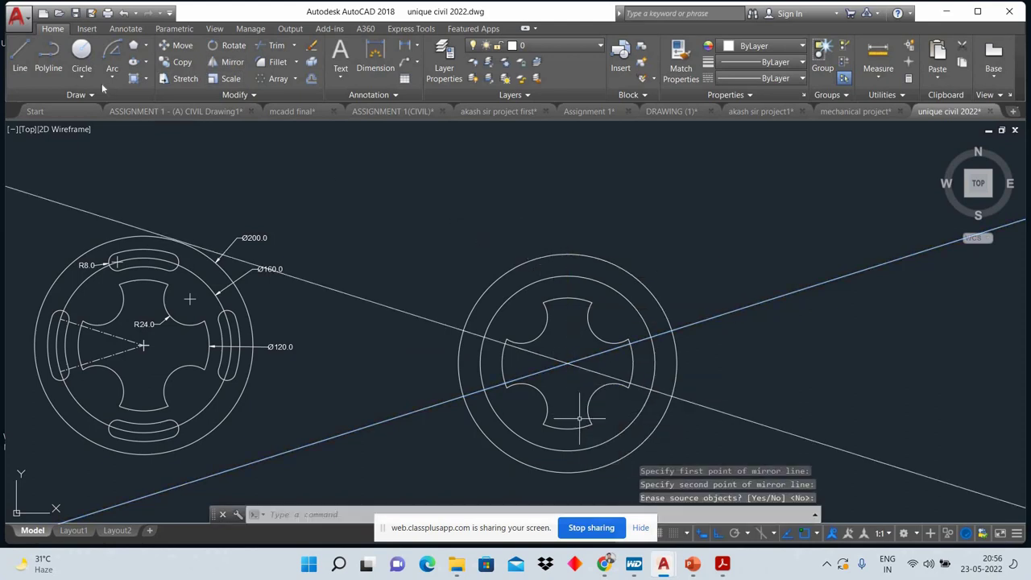
Step: Draw two radius 8 circles at the upper-left and lower-left line–circle intersections
click(81, 52)
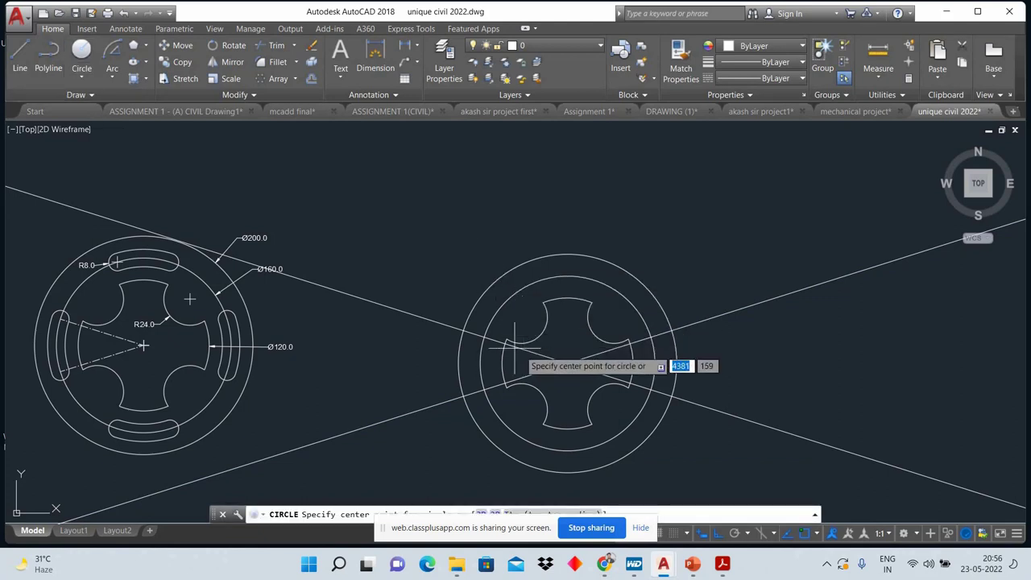
click(484, 336)
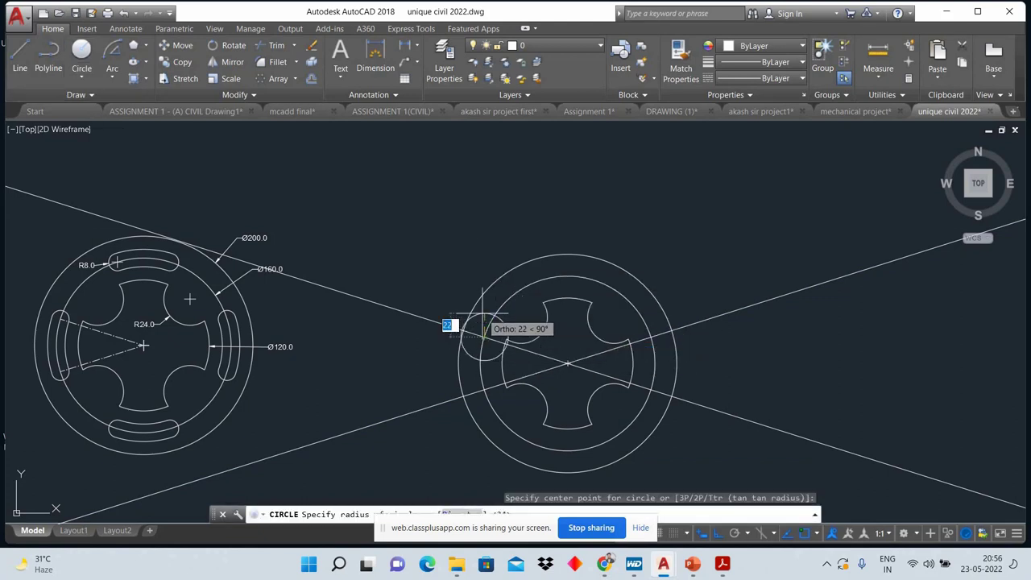
text(8)
key(Return)
right_click(388, 225)
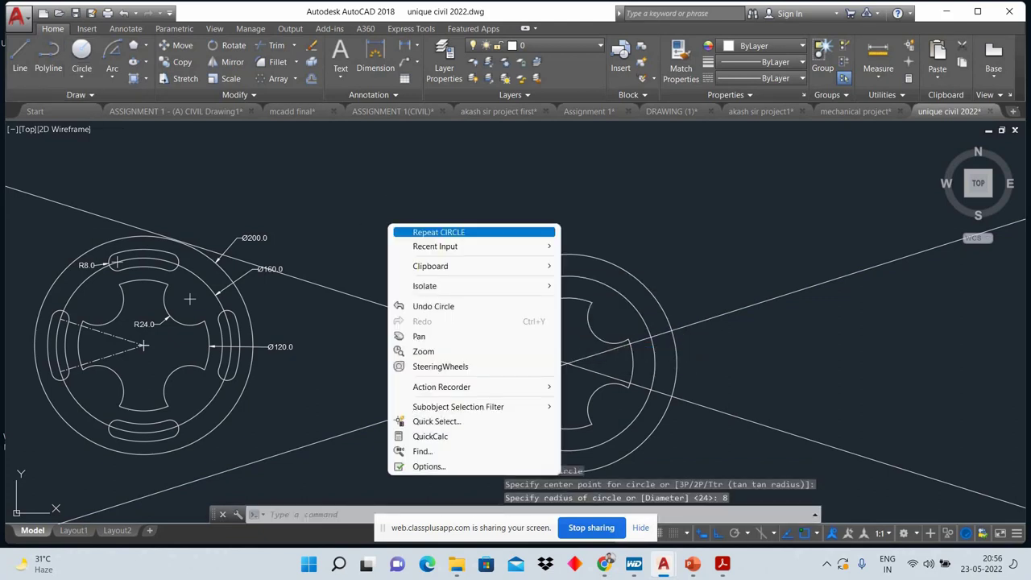
click(406, 229)
click(484, 391)
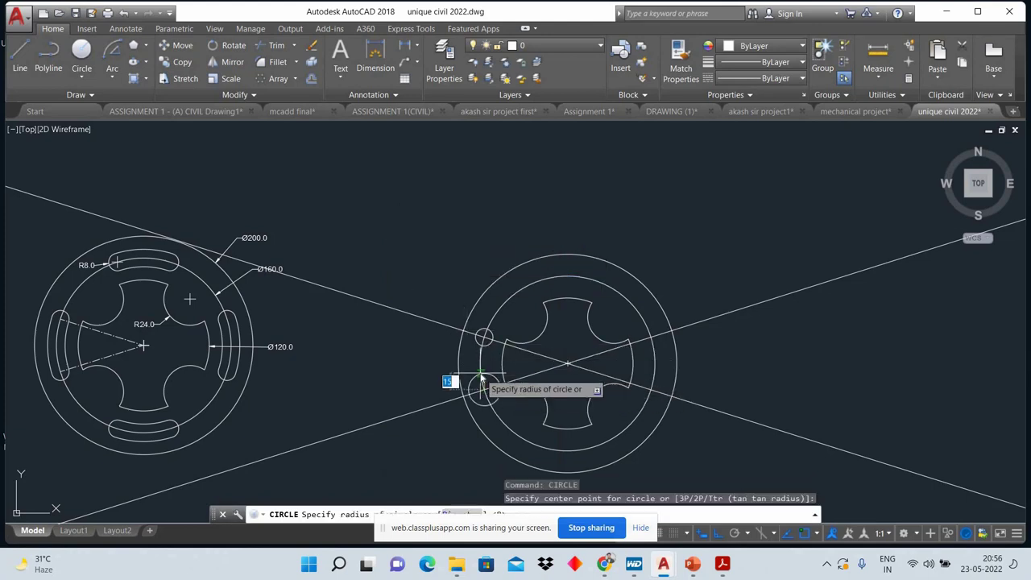
key(Return)
Step: Window-select both angled construction lines and erase them
right_click(396, 380)
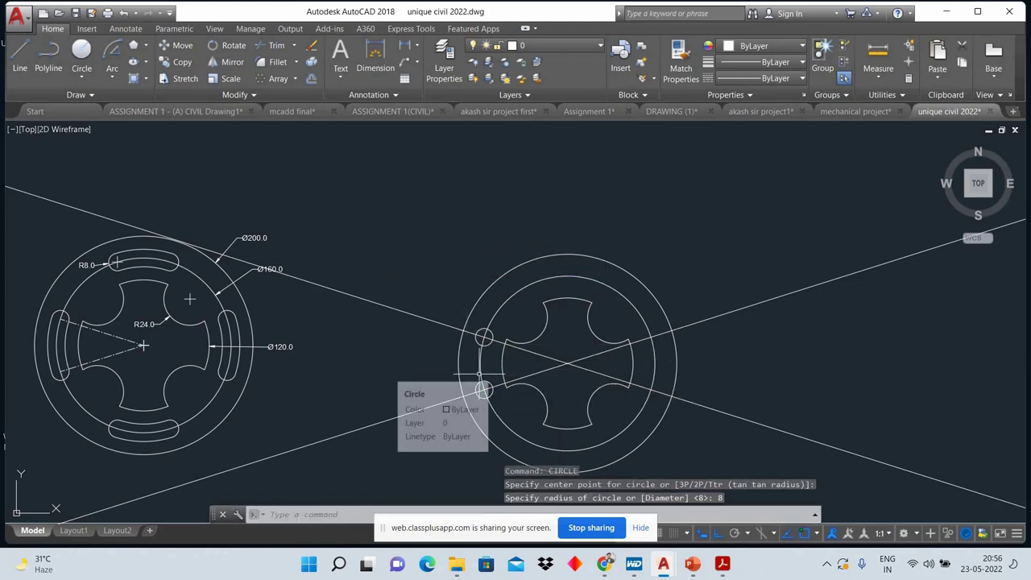
click(414, 444)
click(332, 228)
right_click(333, 318)
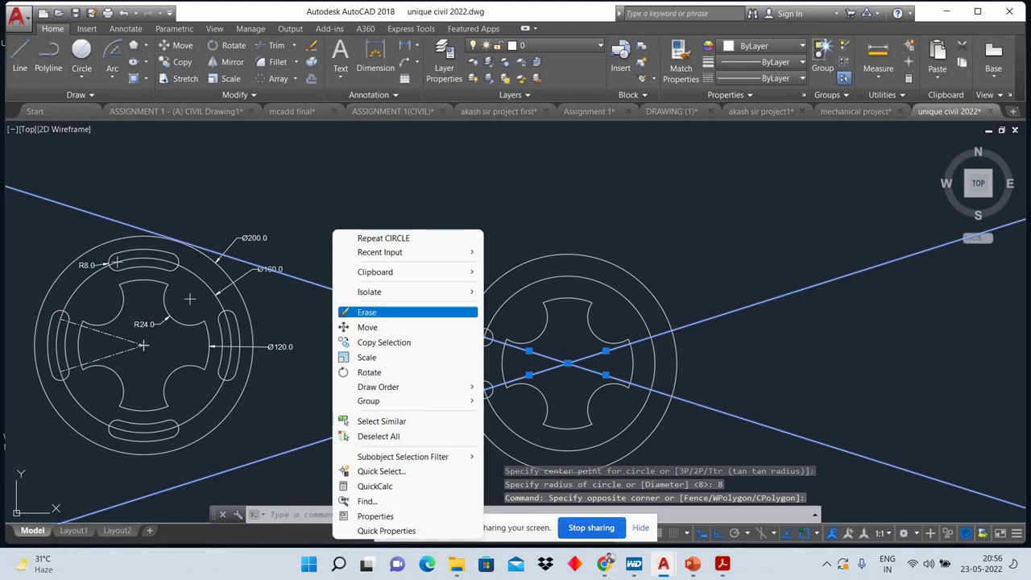
click(355, 312)
scroll(495, 363, up, 2)
Step: Offset the radius-80 circle by 8 both outward and inward
click(447, 347)
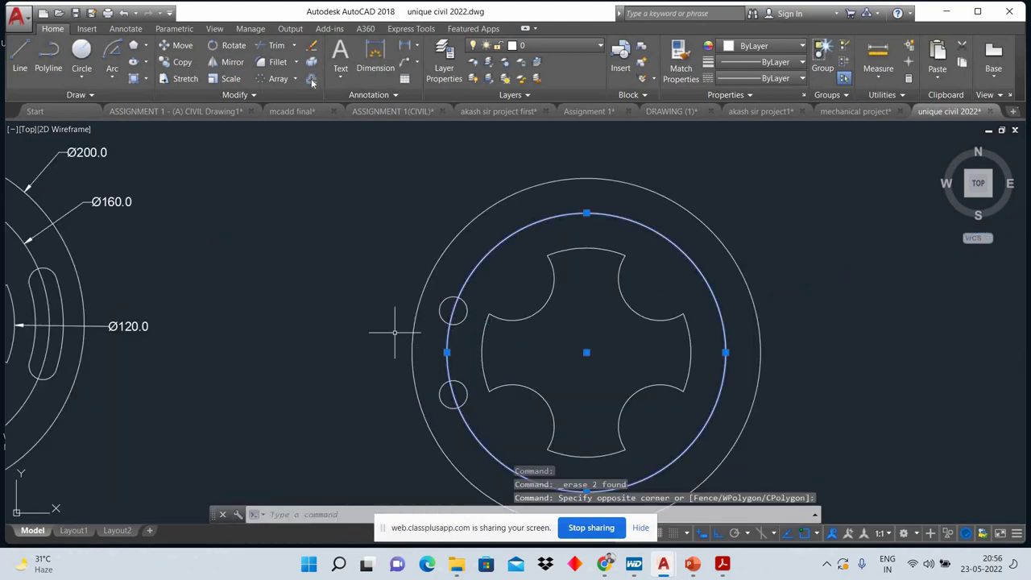
text(o)
key(Return)
click(446, 352)
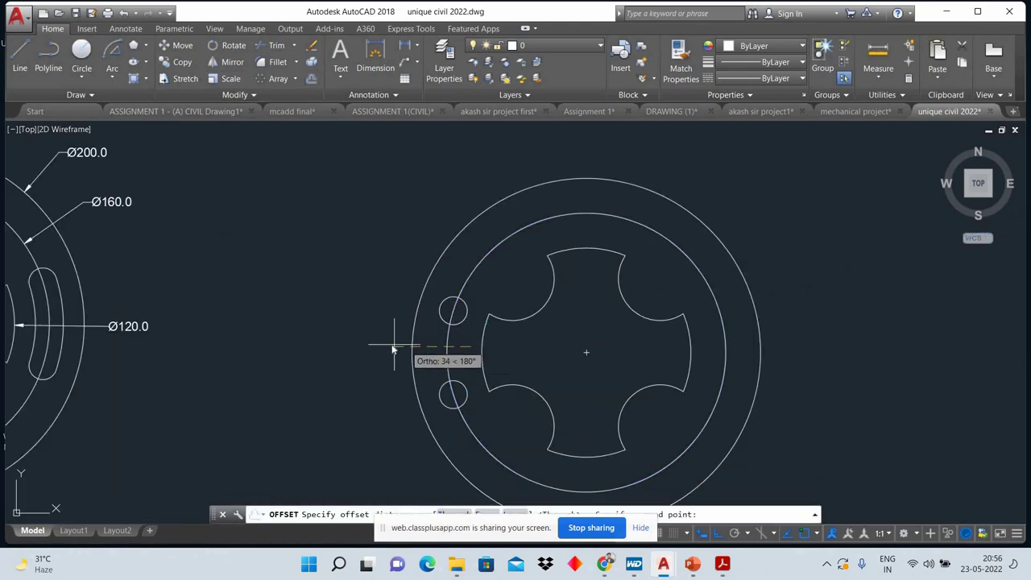
text(8)
key(Return)
click(445, 348)
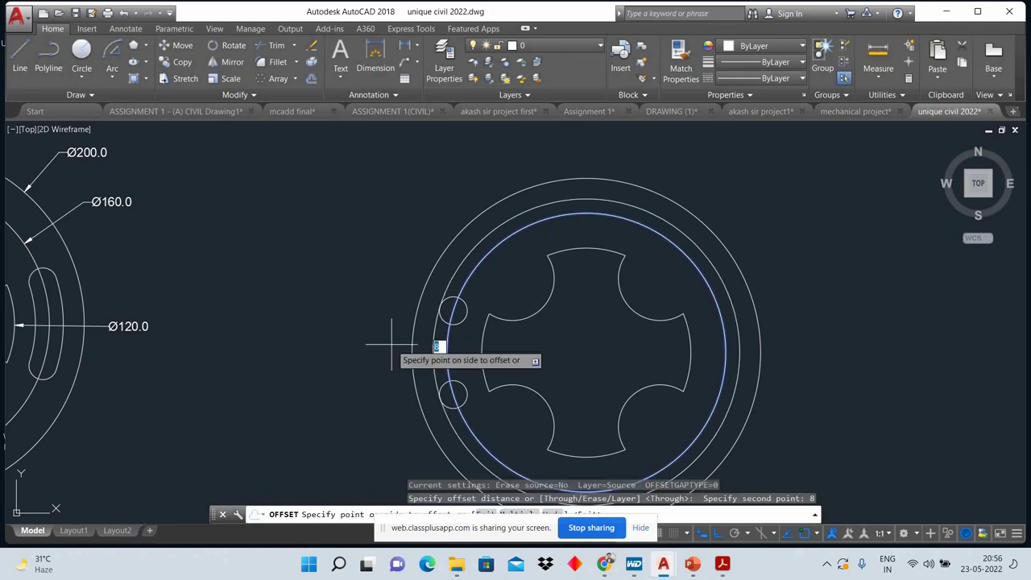
click(426, 335)
click(442, 360)
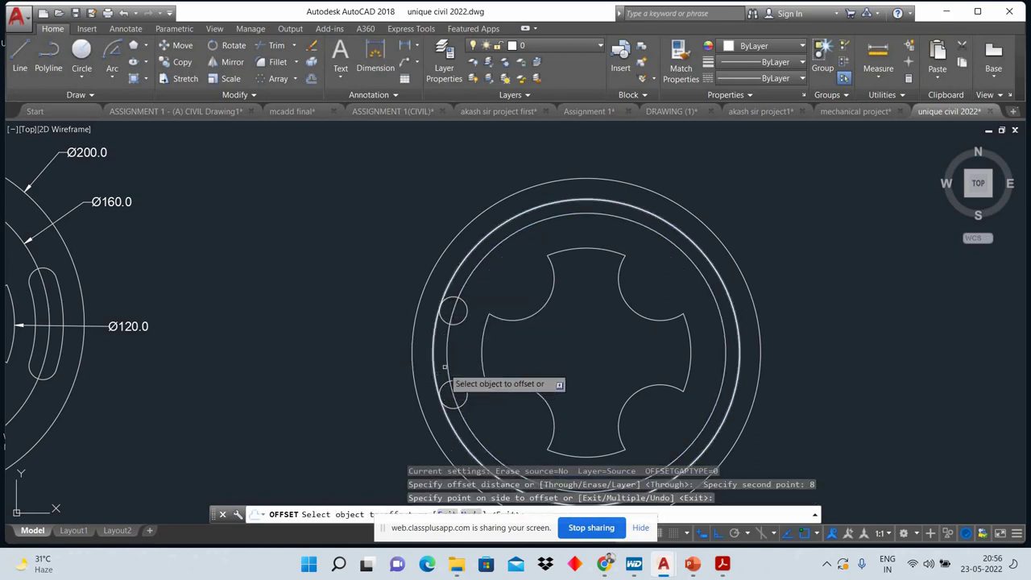
click(582, 352)
right_click(306, 258)
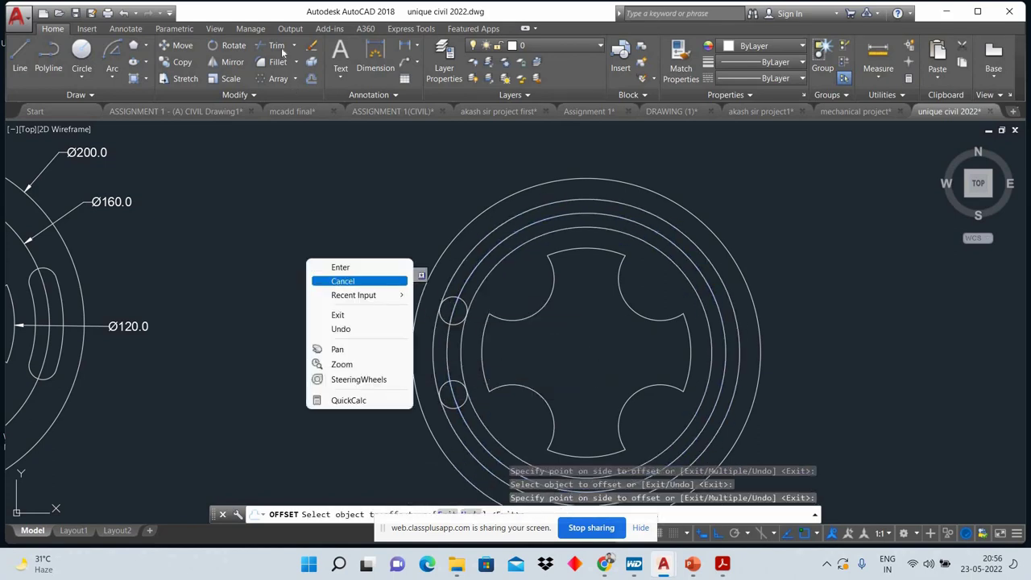
click(322, 278)
Step: Trim the excess arcs with all edges to leave one curved slot on the left
text(tr)
key(Return)
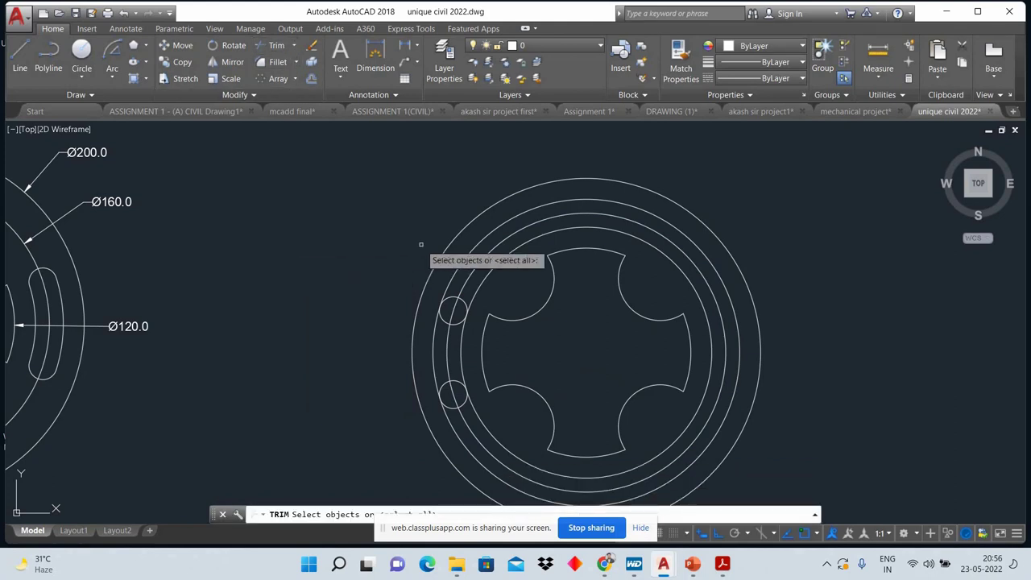
click(494, 269)
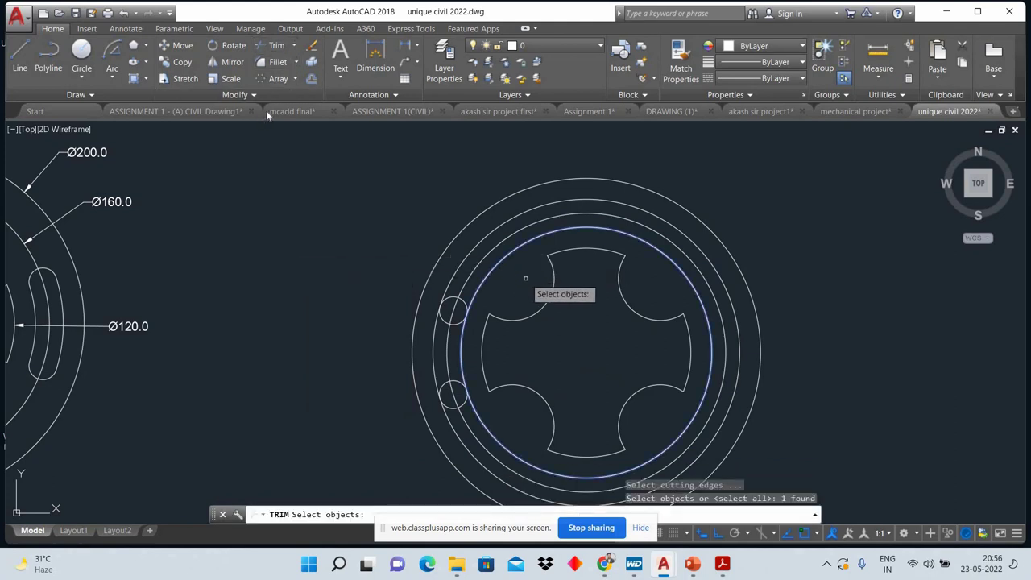
key(Escape)
key(Return)
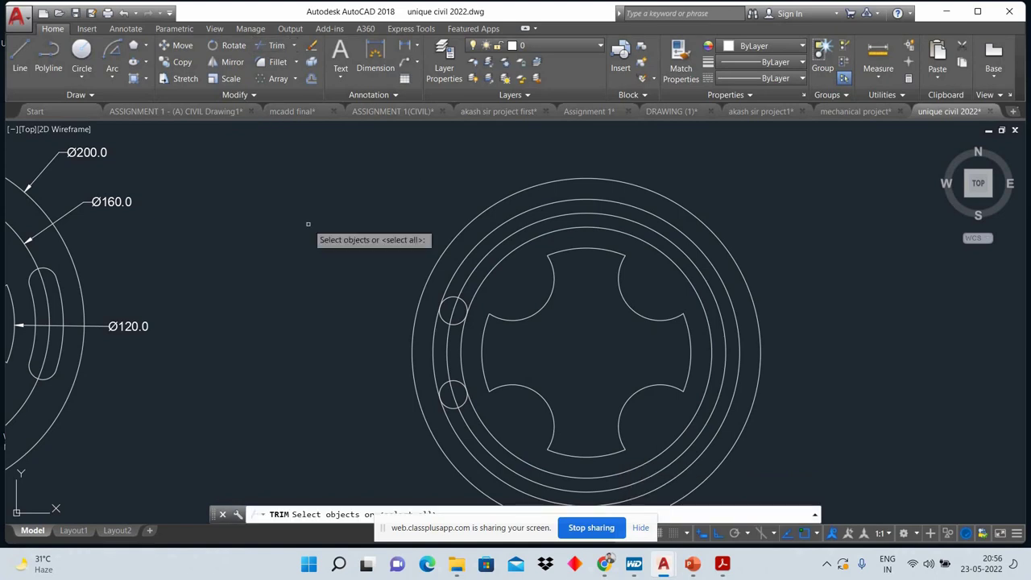
key(Return)
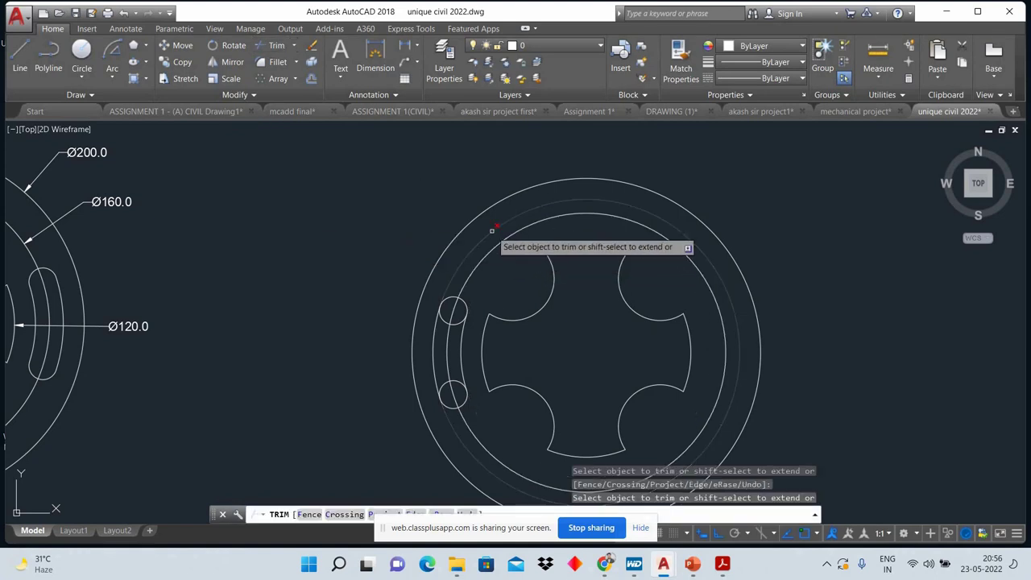
middle_drag(514, 322, 506, 288)
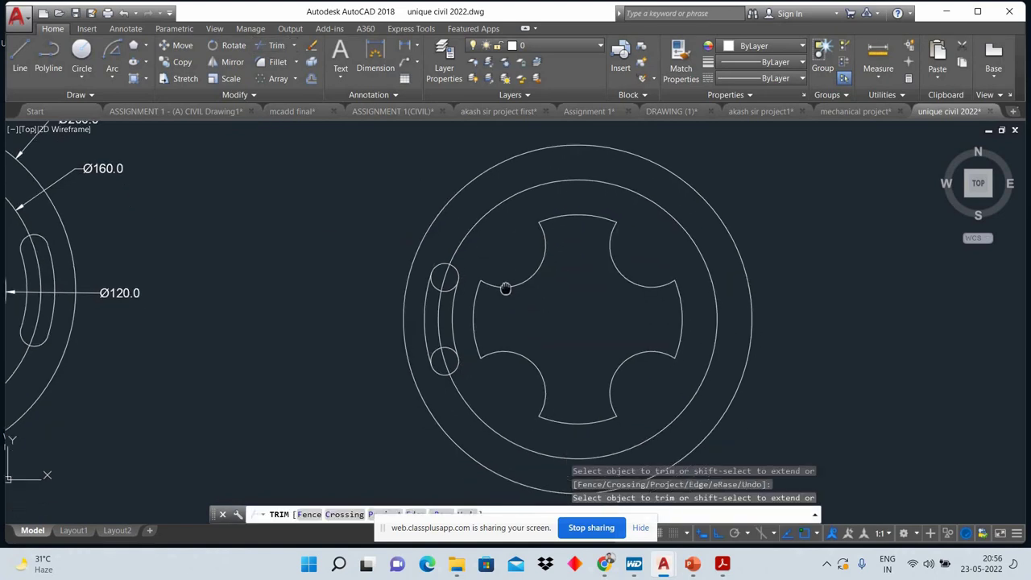
click(435, 282)
click(433, 351)
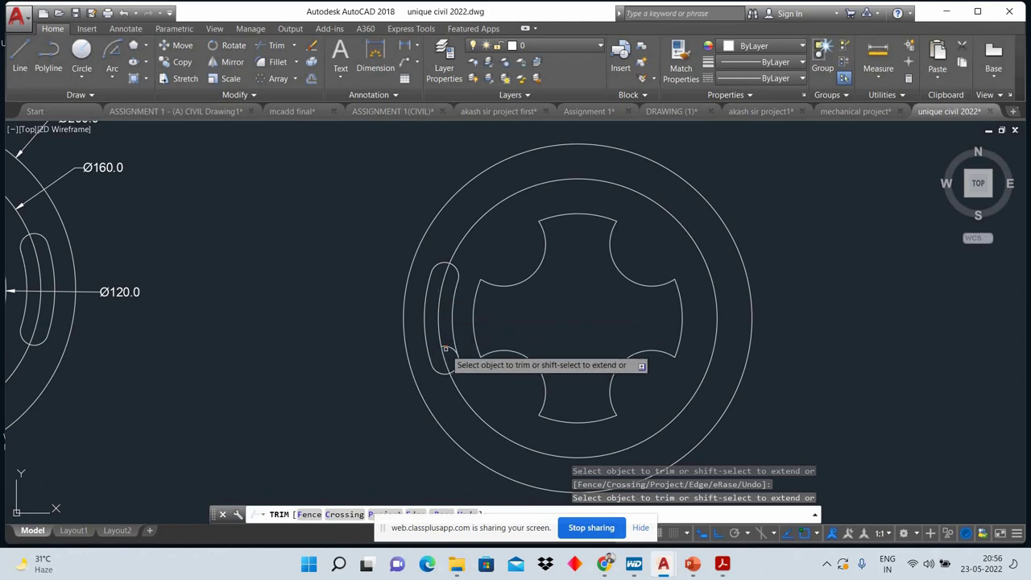
right_click(335, 254)
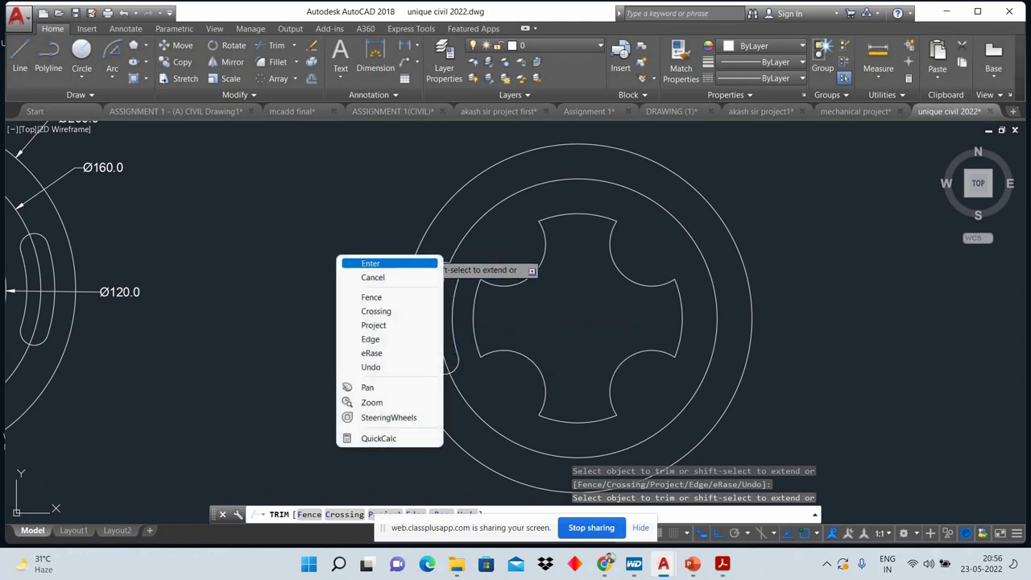
click(346, 262)
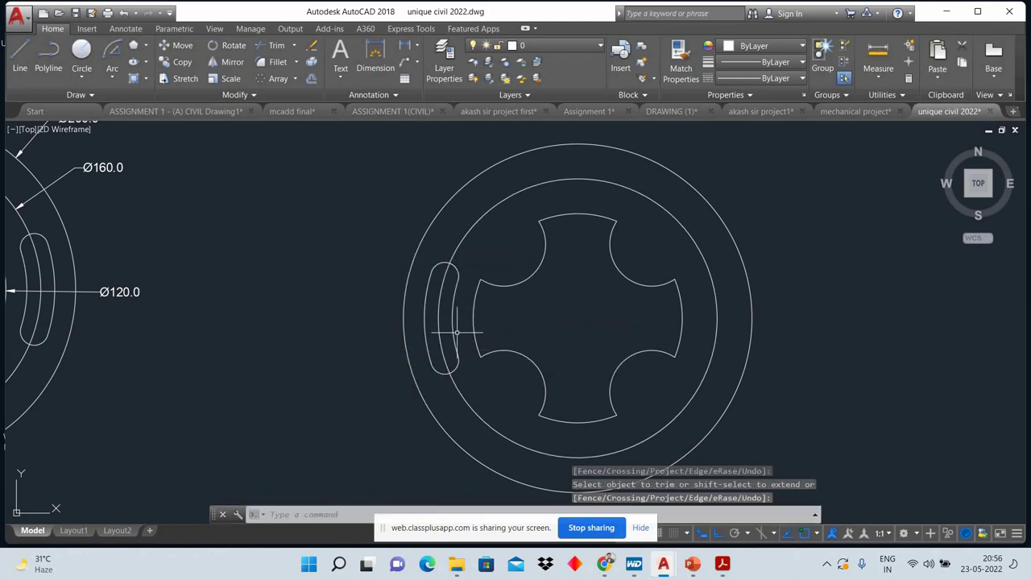
Step: Zoom out and pan left to bring the gear, ellipse and teapot drawings into view
scroll(455, 331, down, 4)
scroll(456, 331, down, 4)
mouse_move(307, 336)
middle_down()
mouse_move(354, 318)
mouse_move(469, 313)
middle_up()
middle_drag(167, 331, 336, 315)
middle_drag(141, 302, 242, 282)
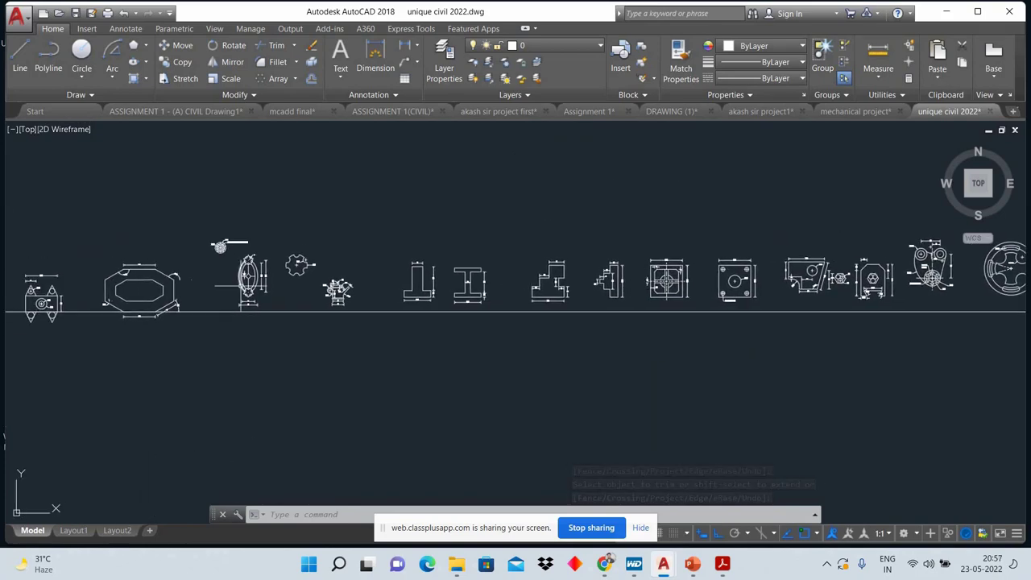
scroll(242, 281, up, 2)
scroll(242, 282, up, 2)
scroll(242, 282, up, 1)
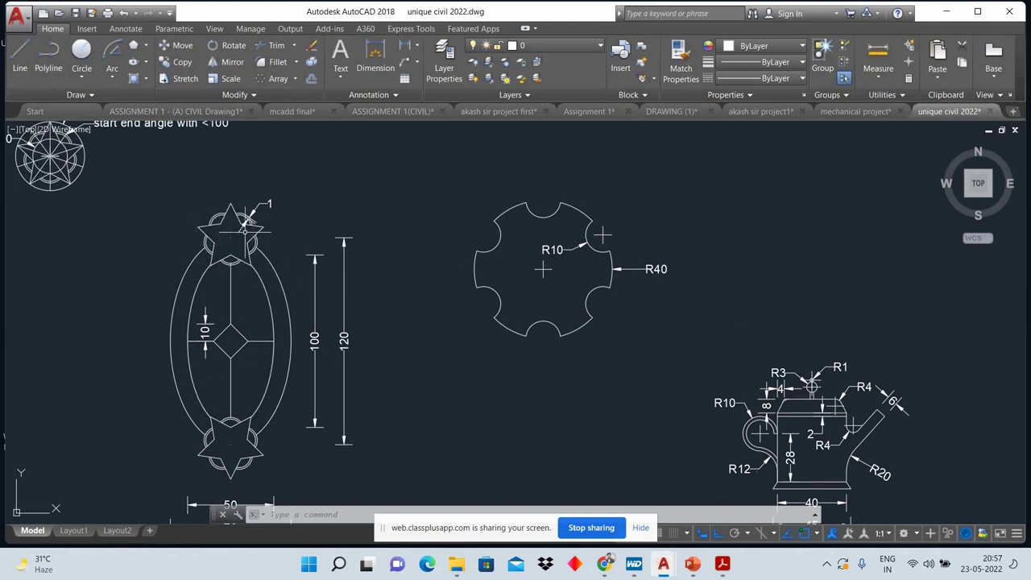
Step: Pan to the star reference and zoom in until its R20 and R10 circles are centred
middle_drag(328, 204, 284, 339)
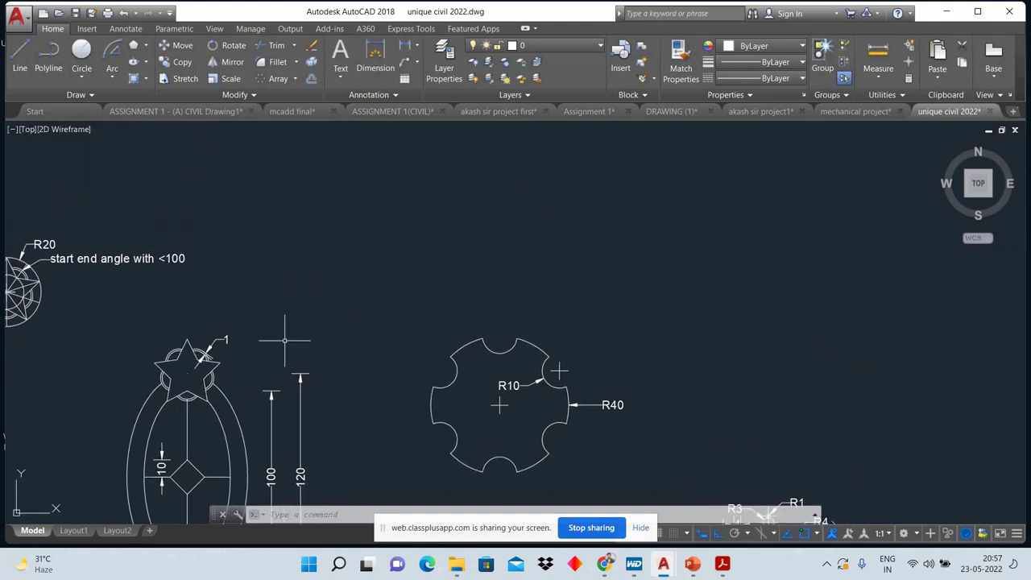
middle_drag(203, 308, 242, 237)
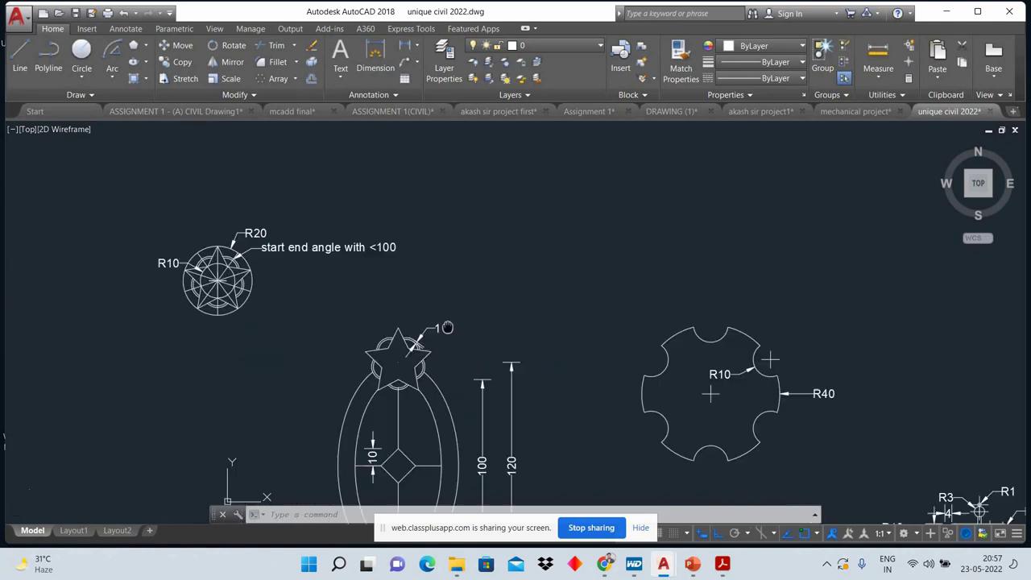
scroll(241, 237, up, 1)
scroll(278, 290, up, 2)
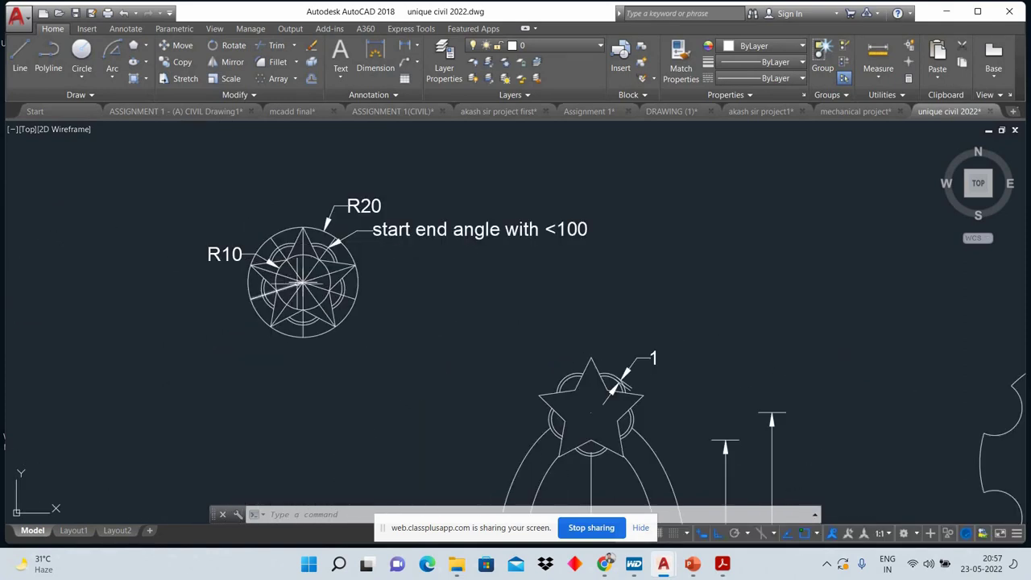
middle_drag(319, 270, 300, 284)
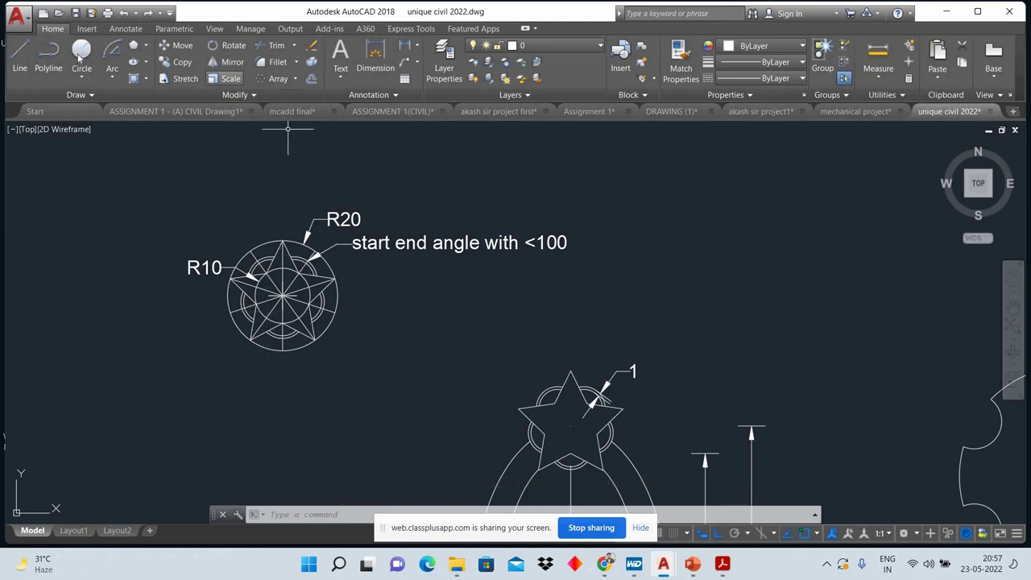
Step: Draw concentric circles of radius 10 and 20 in empty space beside the star reference
text(c)
key(Return)
middle_drag(594, 233, 474, 220)
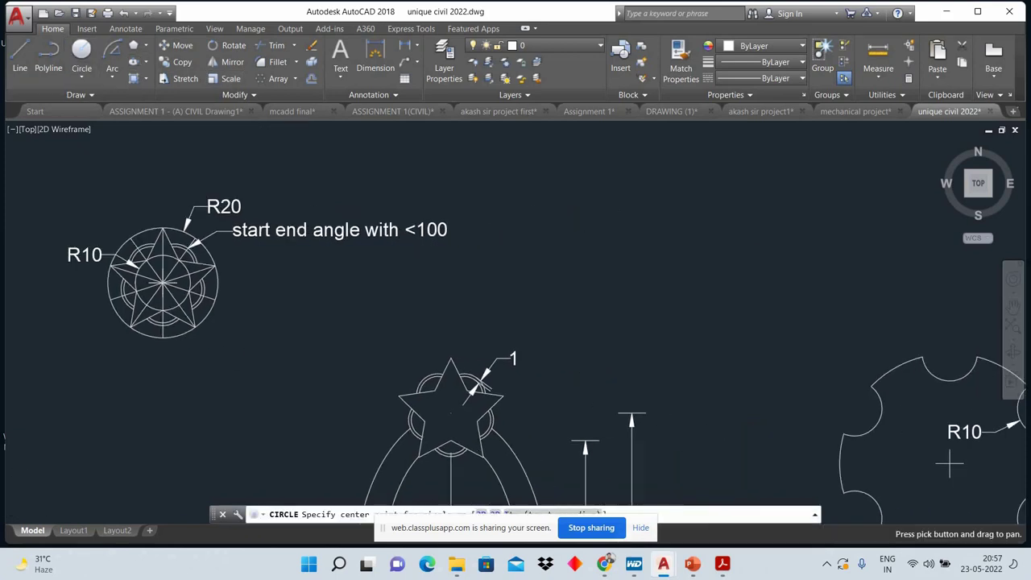
click(582, 245)
text(10)
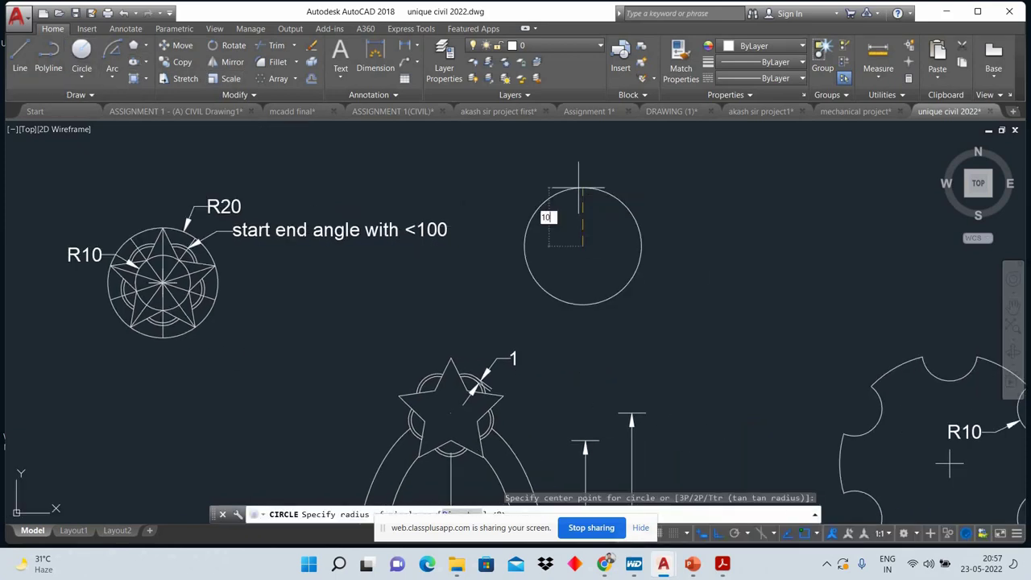
key(Return)
right_click(578, 187)
click(620, 197)
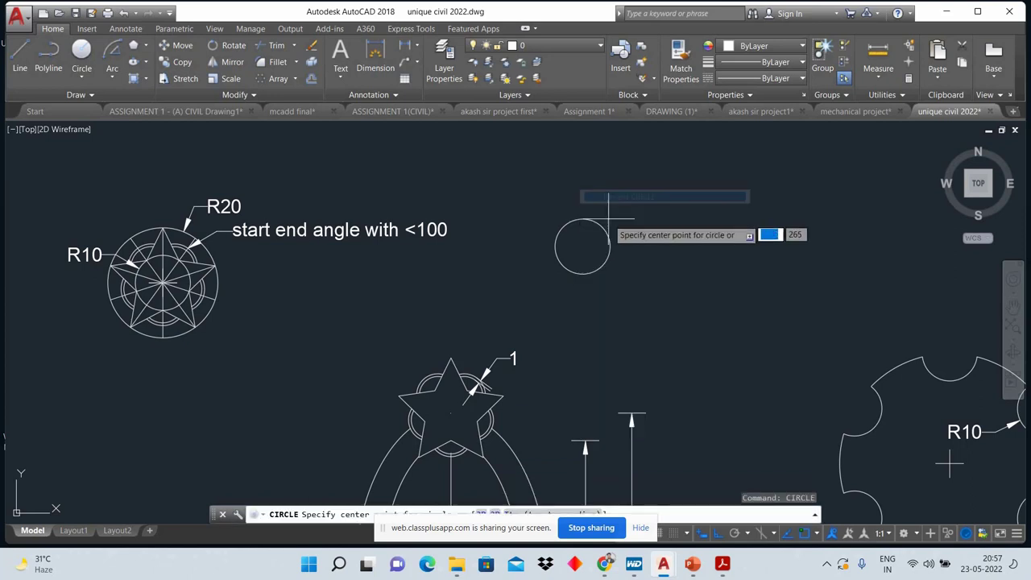
click(582, 246)
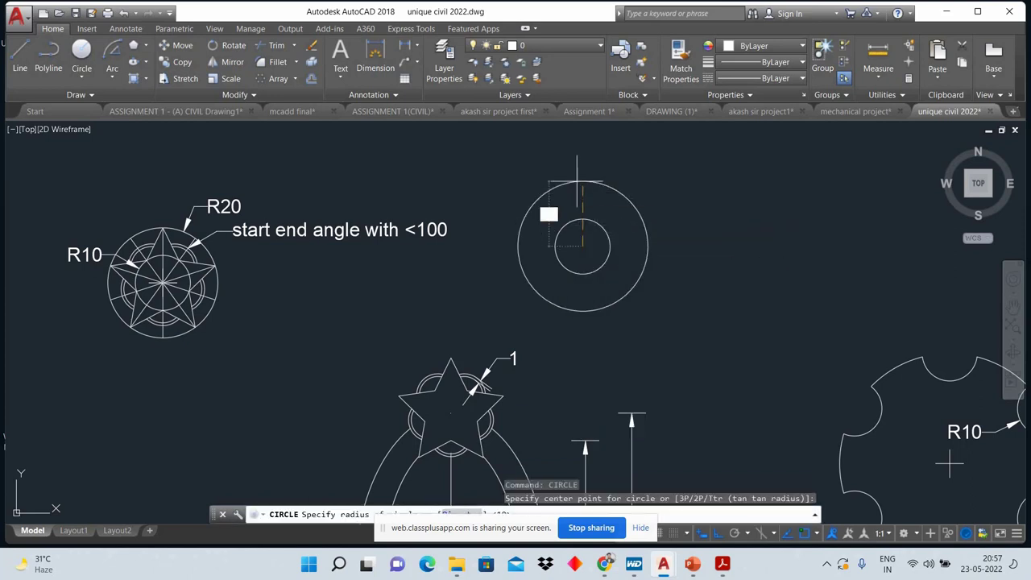
text(20)
key(Return)
Step: Draw a radial line from the circles' centre to the outer circle's top point
click(20, 56)
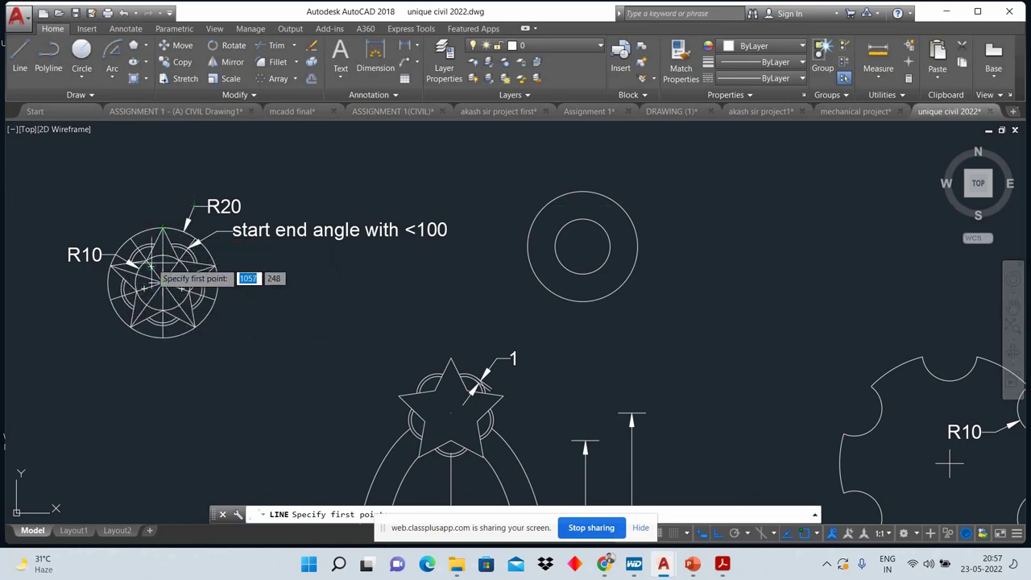
click(583, 245)
click(582, 191)
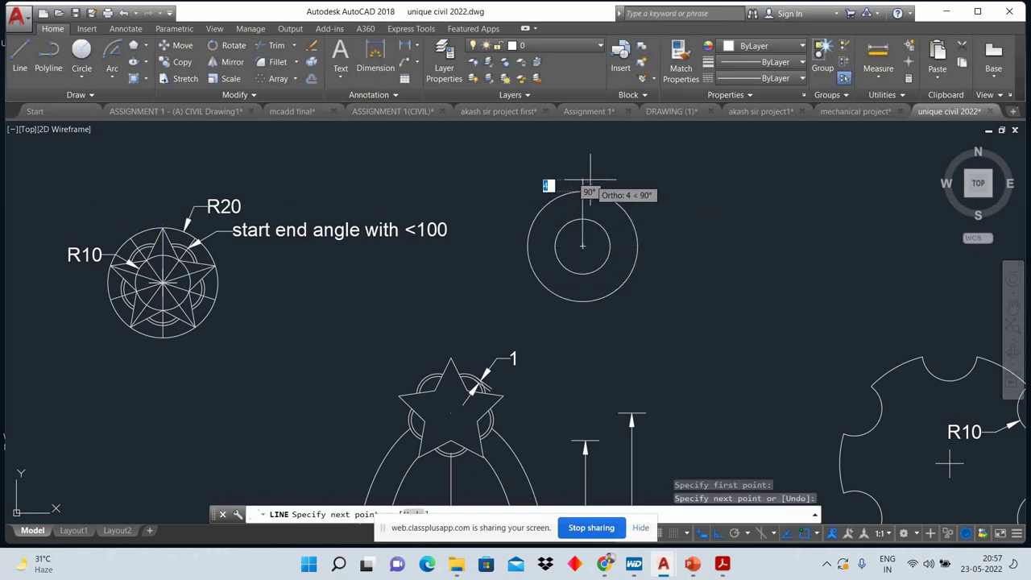
right_click(593, 184)
click(610, 202)
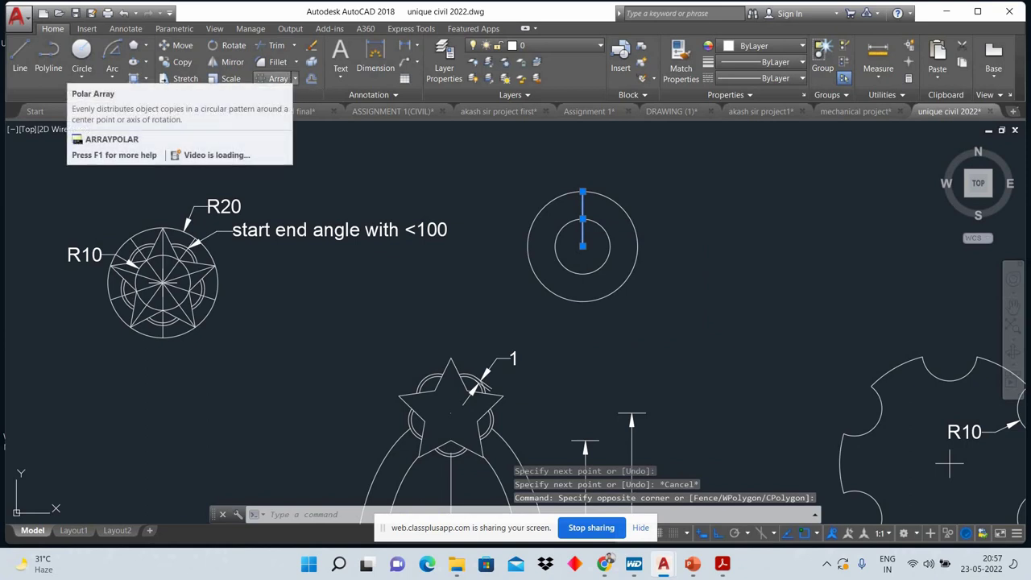
Step: Polar-array the radial line into 10 copies around the circles' centre
click(269, 81)
click(583, 245)
text(10)
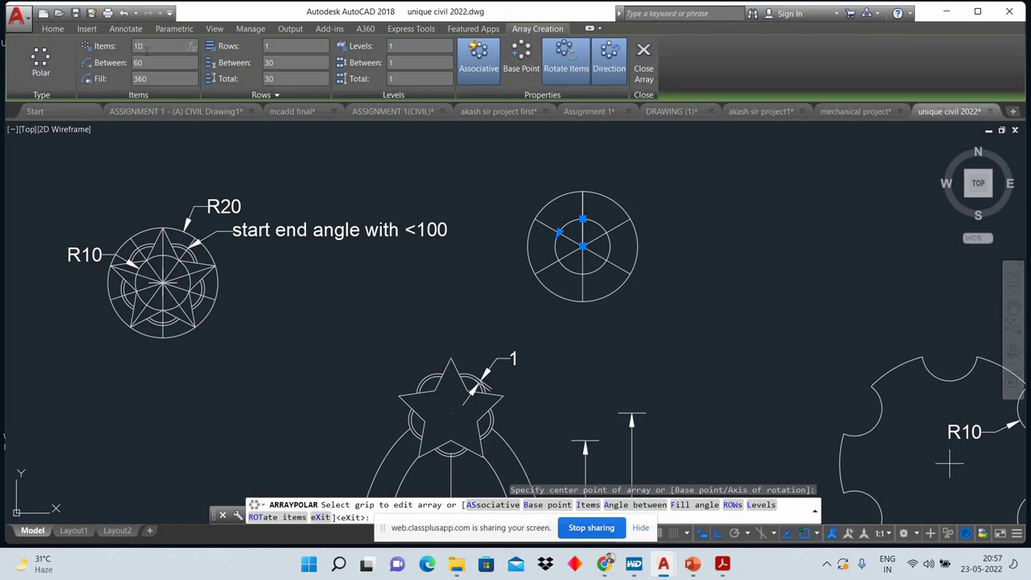
key(Return)
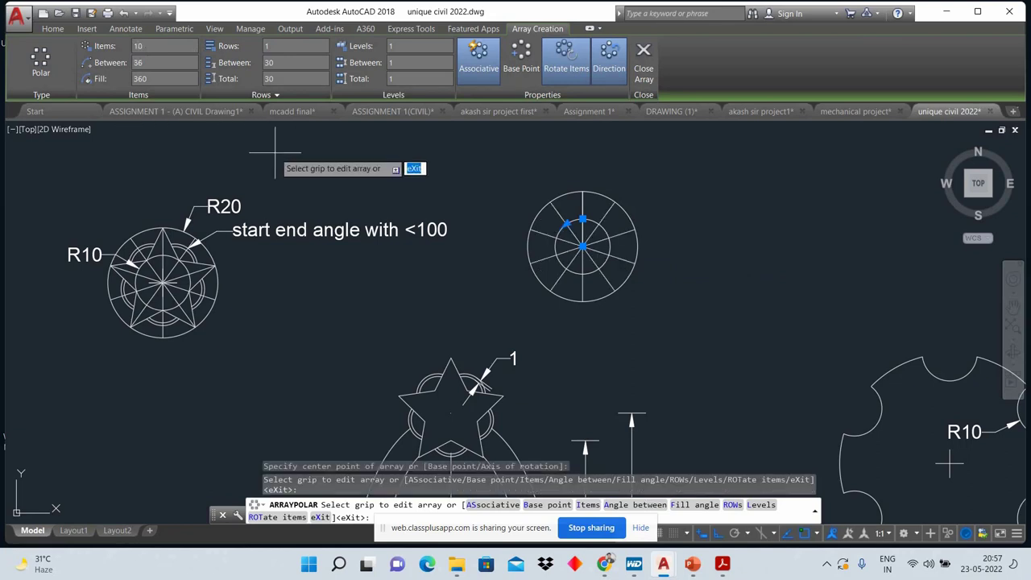
key(Return)
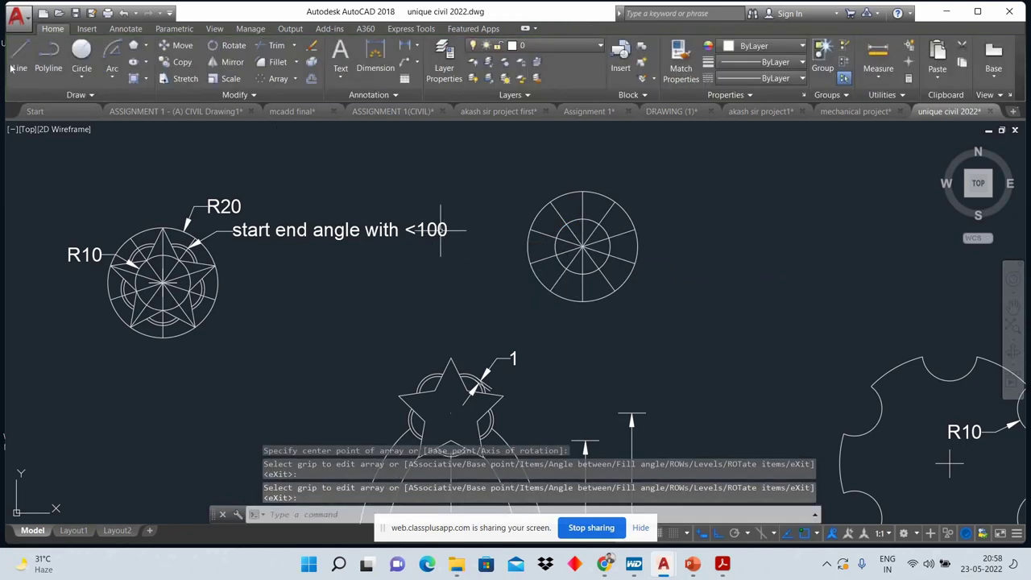
click(19, 56)
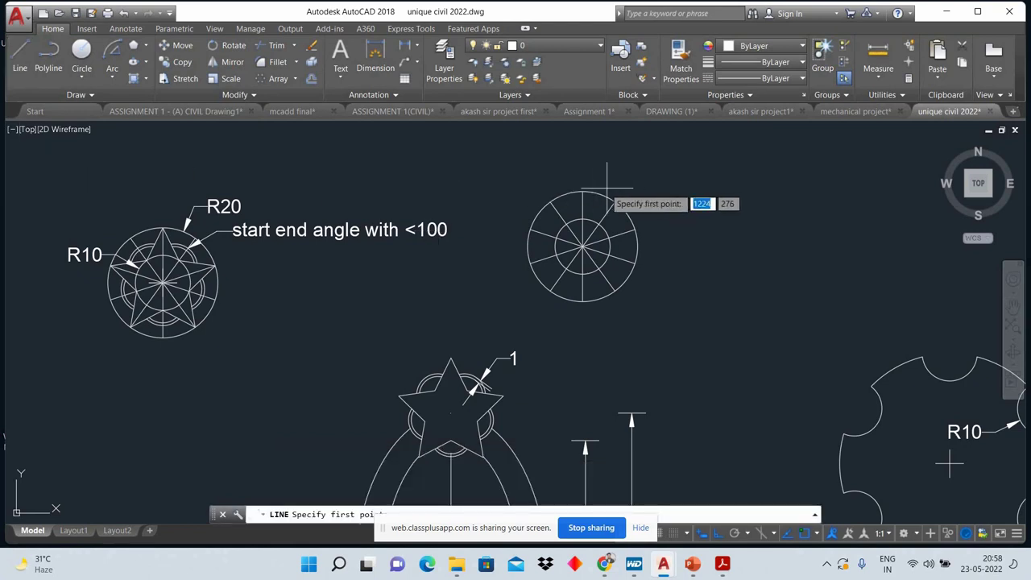
Step: Draw a short star edge line and mirror it about the vertical axis, keeping the original
click(554, 210)
right_click(522, 200)
click(556, 220)
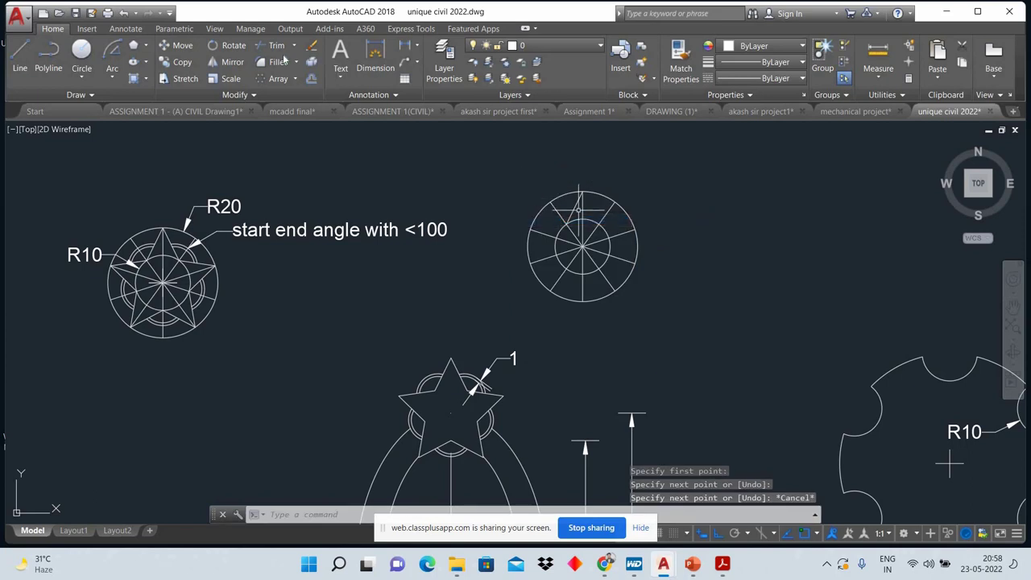
click(573, 208)
click(230, 62)
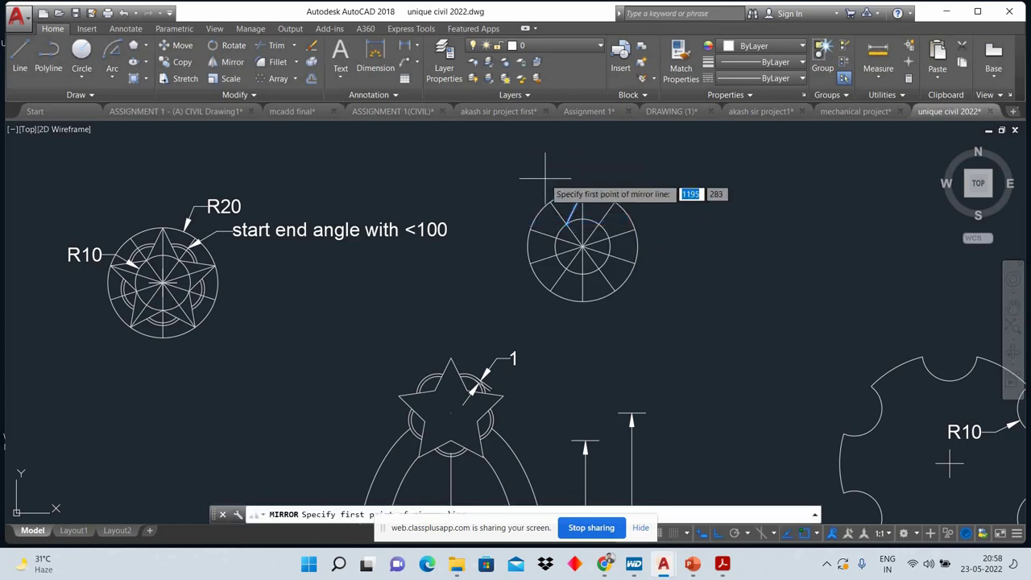
click(582, 191)
click(573, 334)
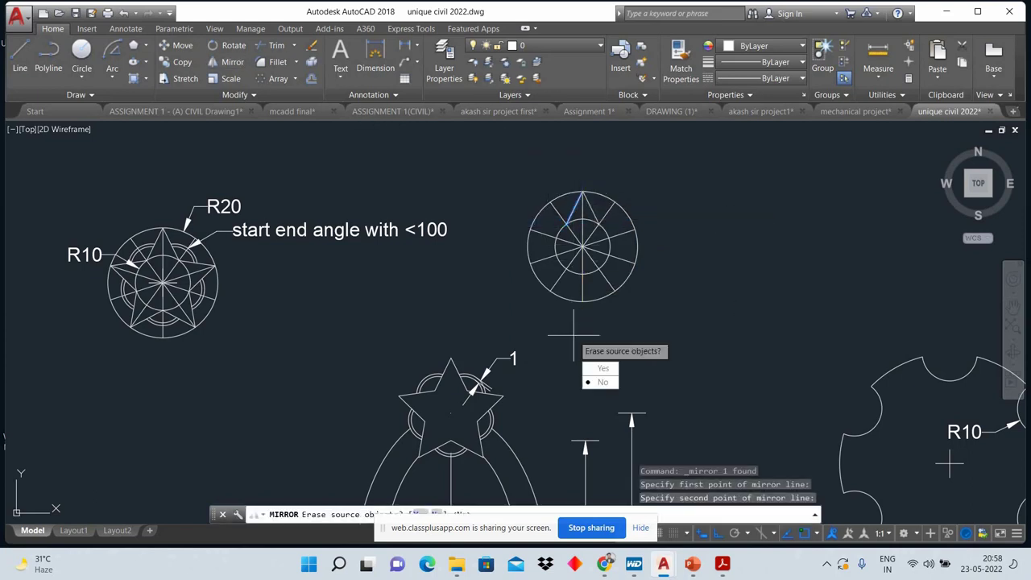
key(Return)
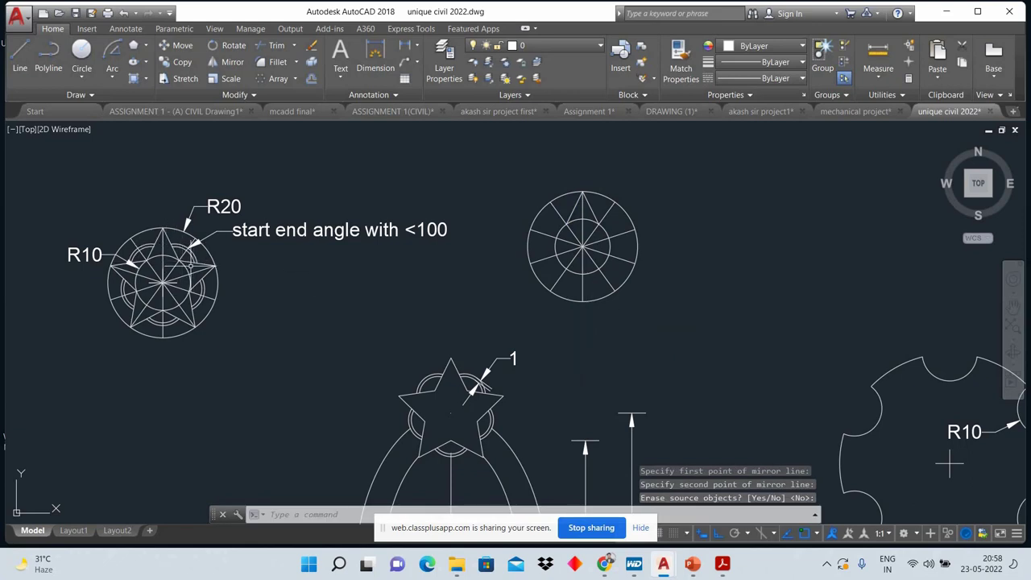
Step: Polar-array both star edge lines around the circle centre to complete the star
click(592, 207)
click(578, 200)
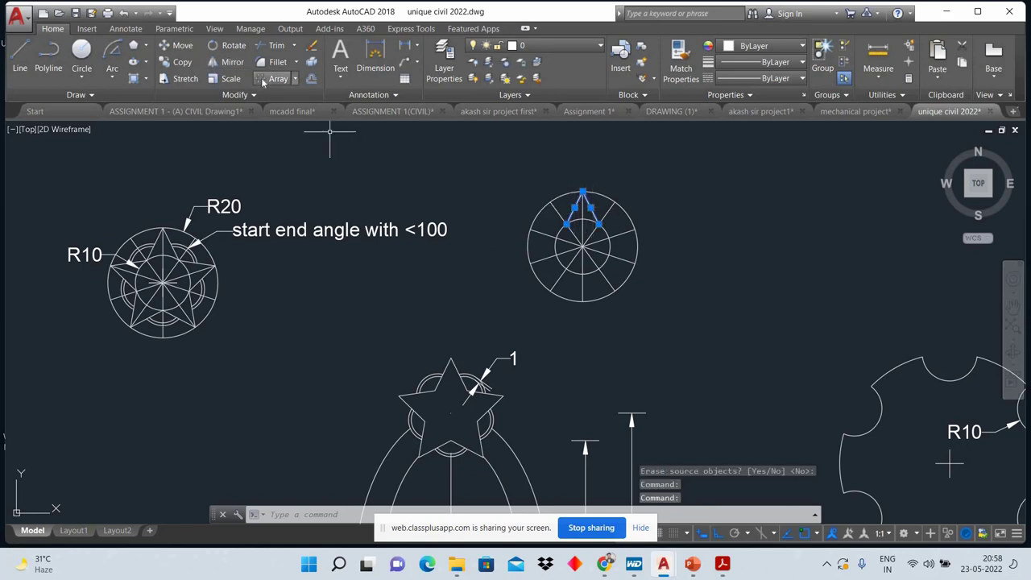
click(274, 78)
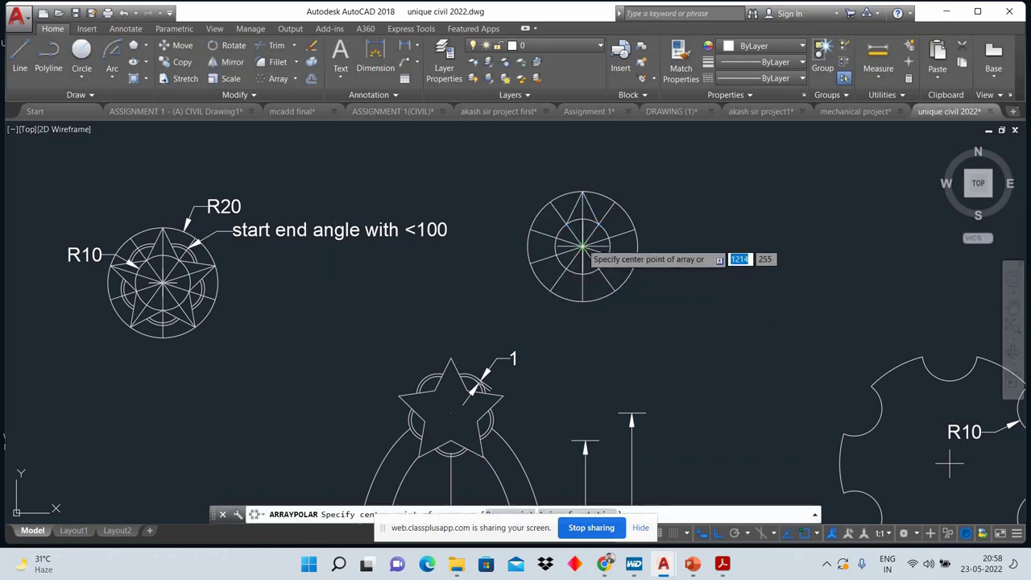
click(582, 247)
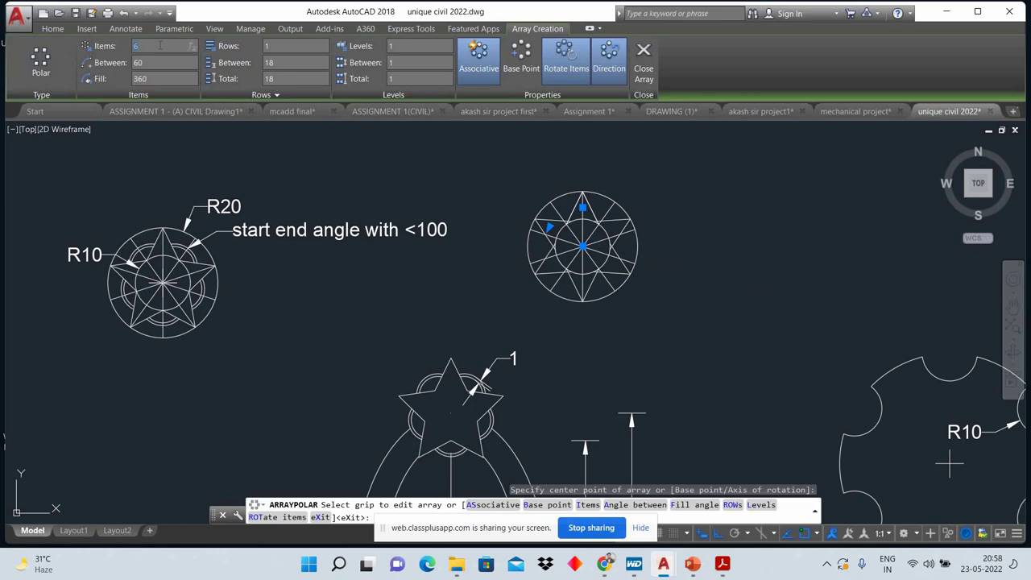
key(Return)
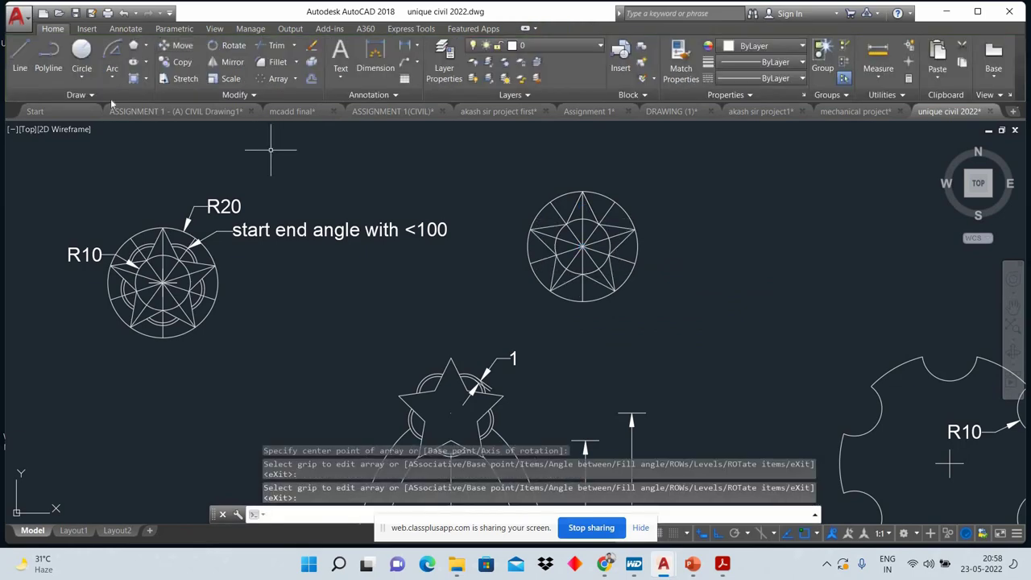
Step: Frame the new star's right circle and pick the Start, End, Angle arc method
scroll(170, 238, up, 4)
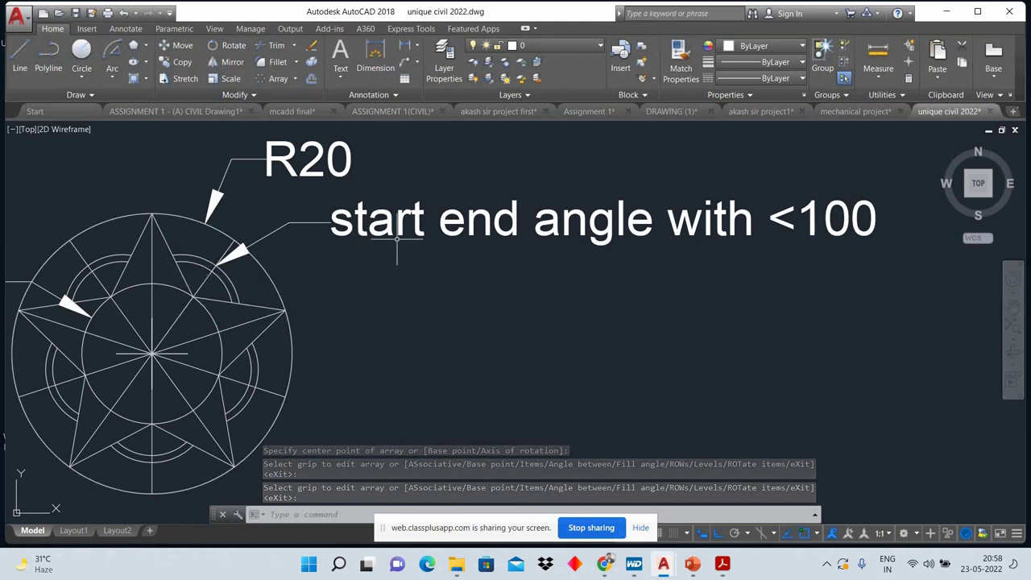
scroll(673, 240, down, 2)
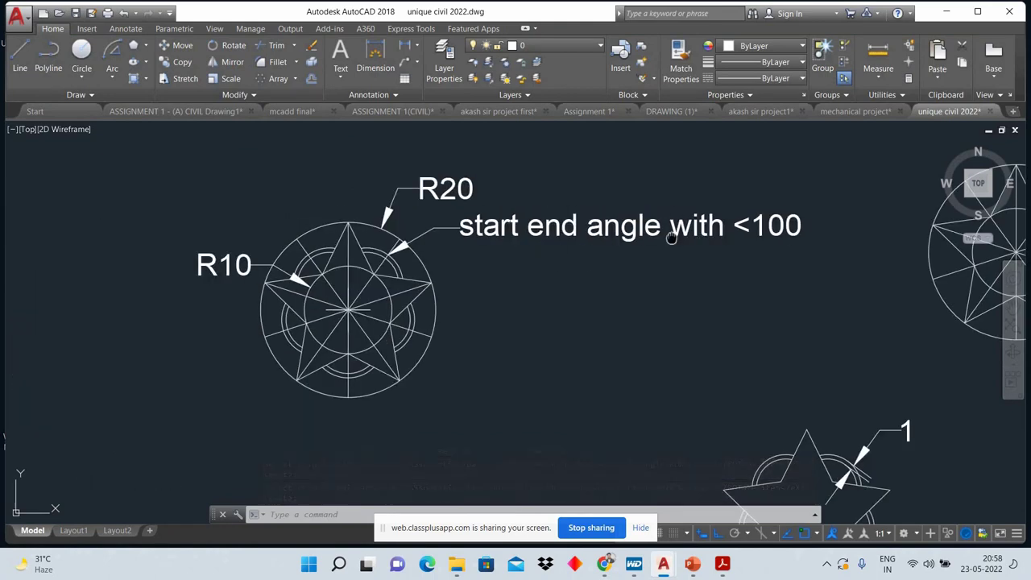
middle_drag(671, 239, 495, 236)
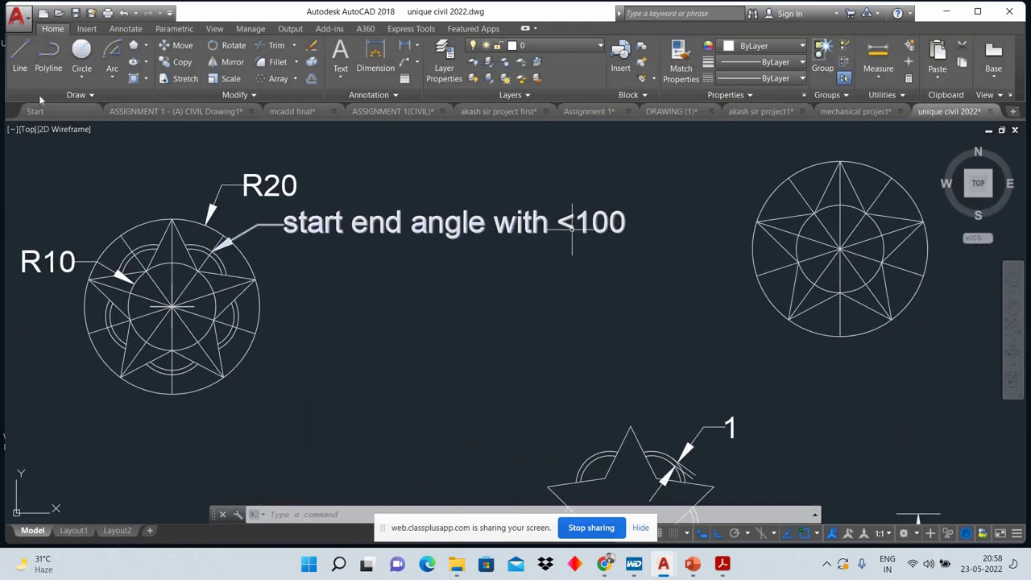
scroll(445, 250, down, 2)
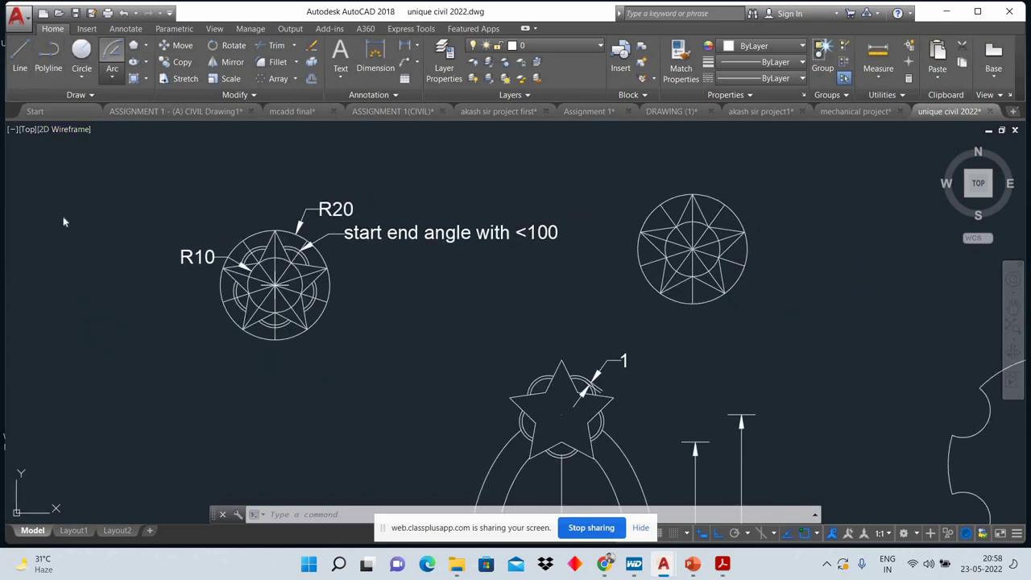
click(112, 78)
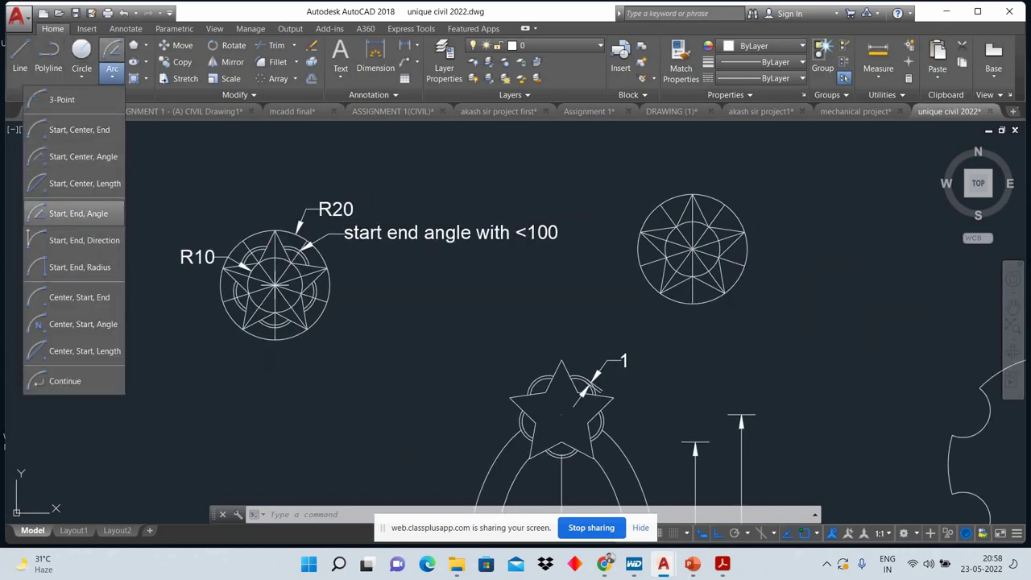
click(56, 214)
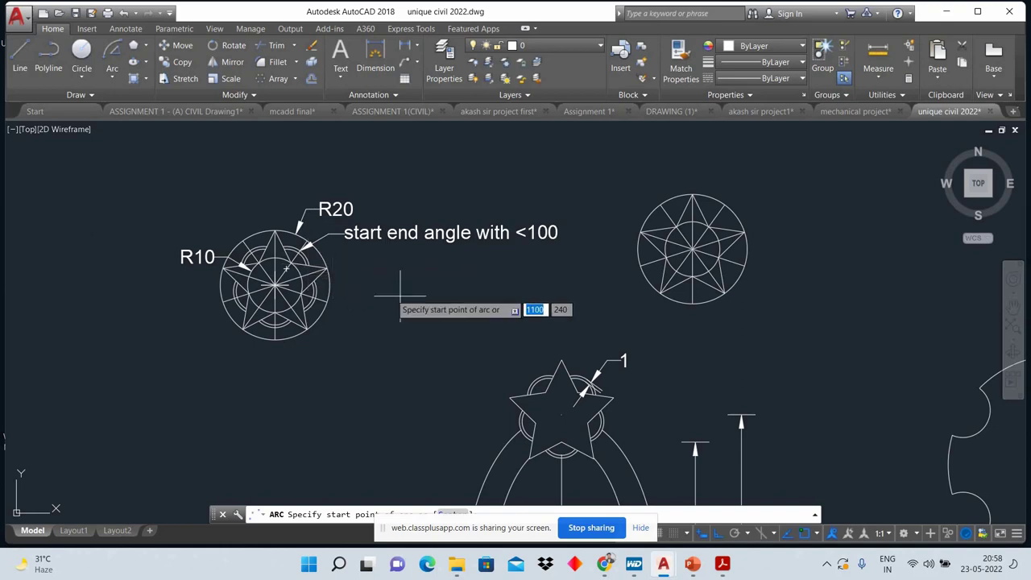
middle_drag(512, 299, 483, 311)
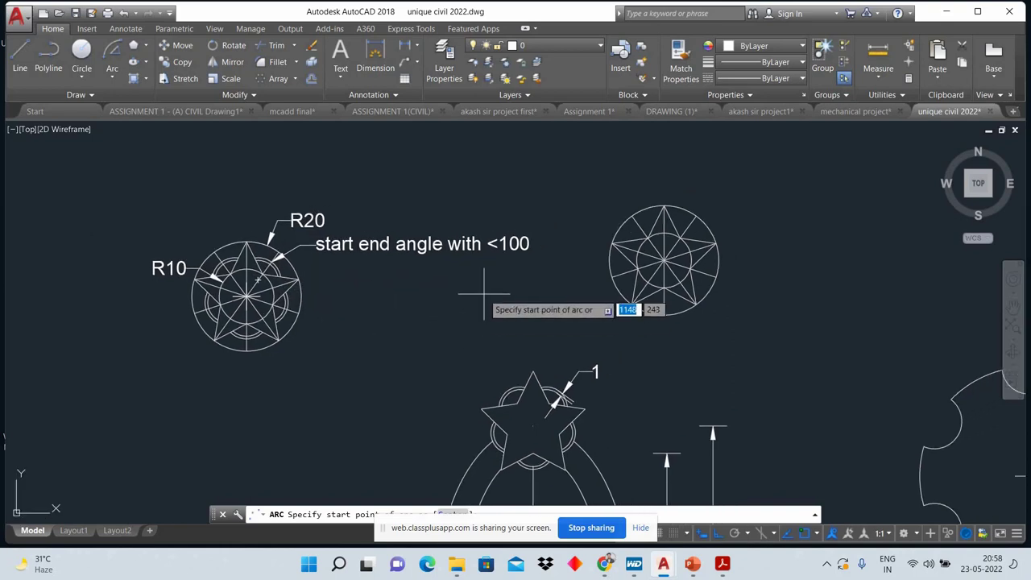
scroll(710, 234, up, 2)
scroll(717, 225, up, 2)
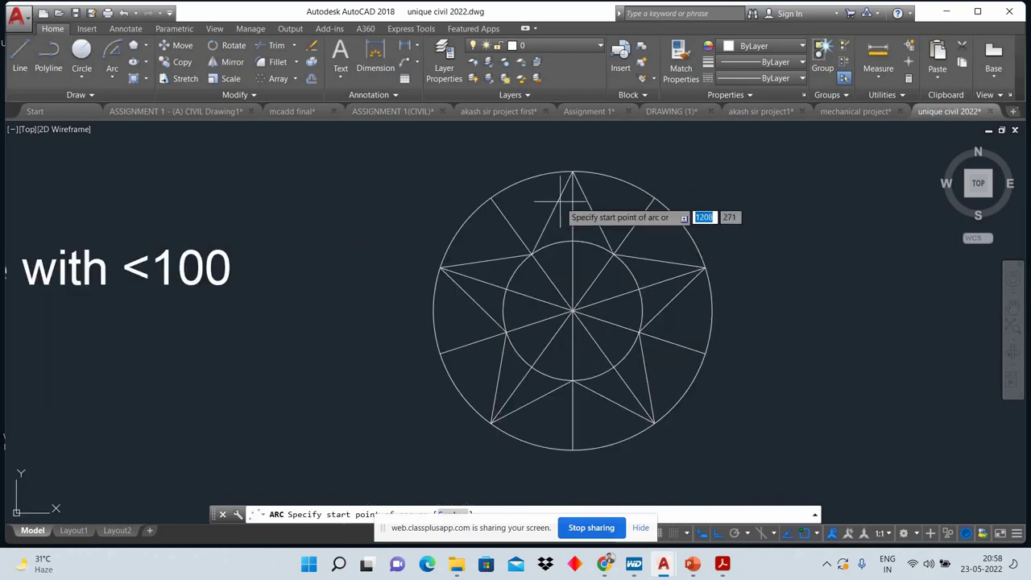
Step: Draw a 100° included-angle arc between two star points at the upper right and select it
click(658, 261)
text(e)
key(Return)
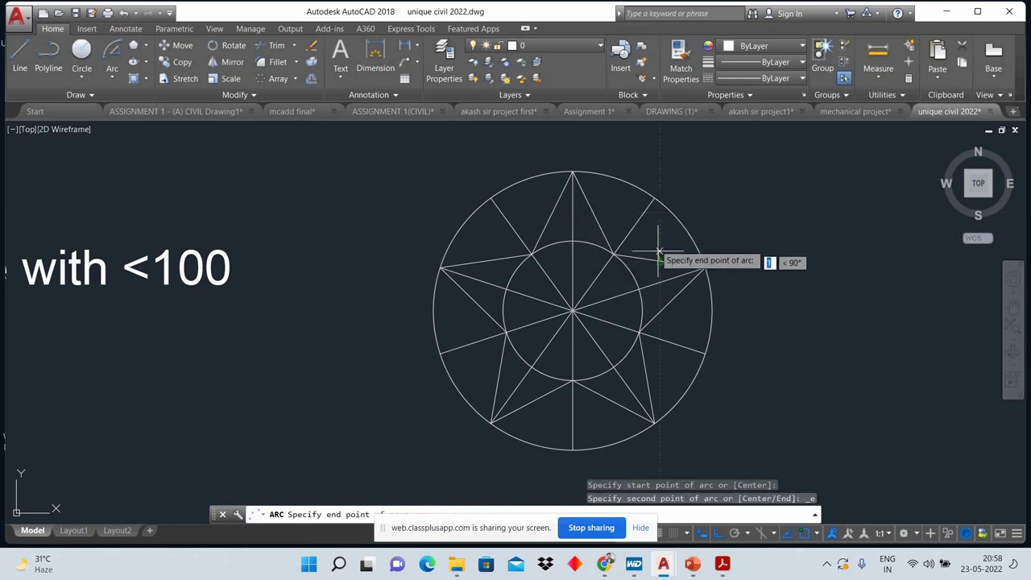
click(591, 212)
text(a)
key(Return)
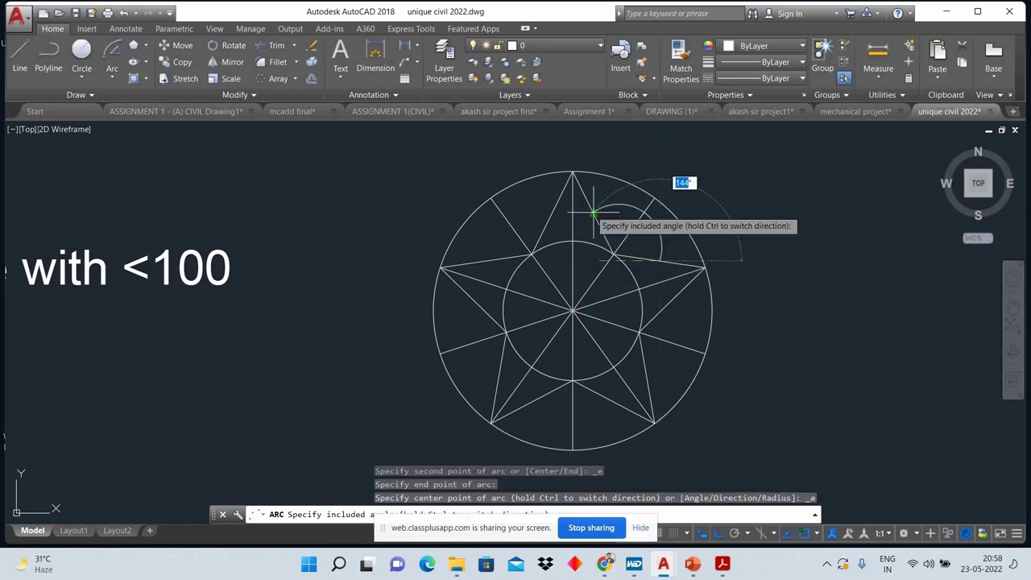
text(100)
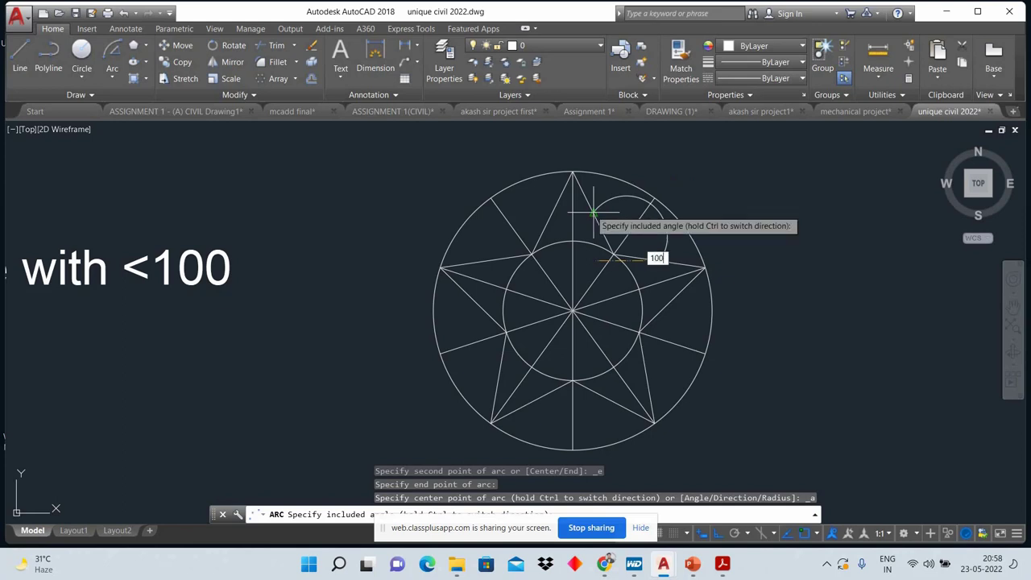
key(Return)
click(587, 179)
click(793, 263)
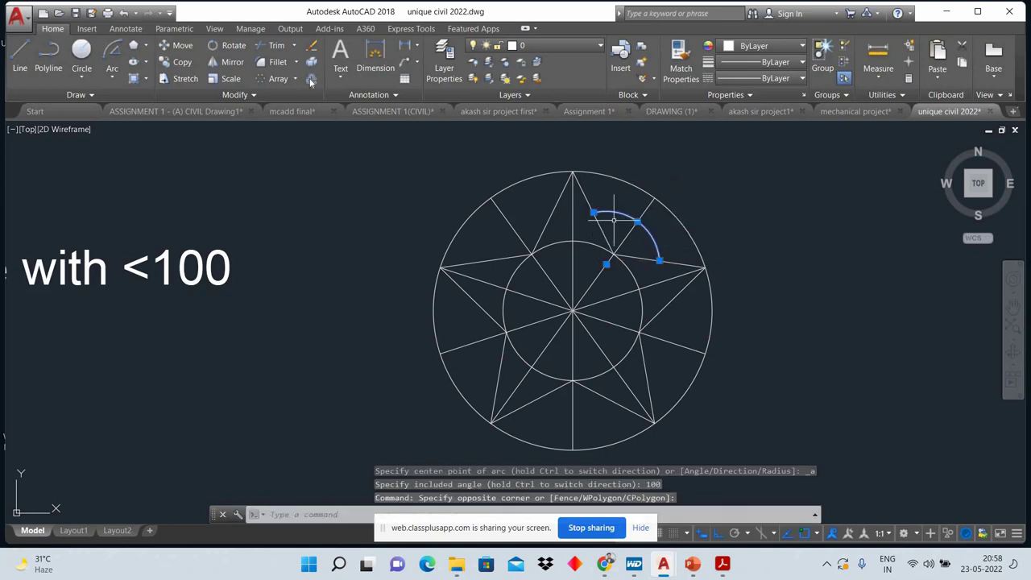
Step: Offset the arc by 1 unit to create a parallel copy
text(o)
key(Return)
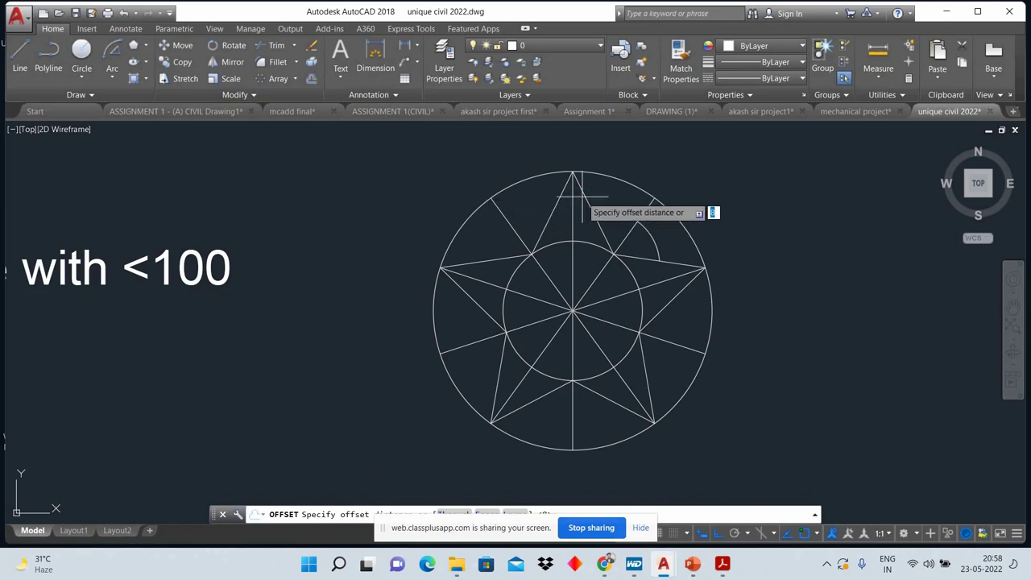
click(602, 212)
key(Return)
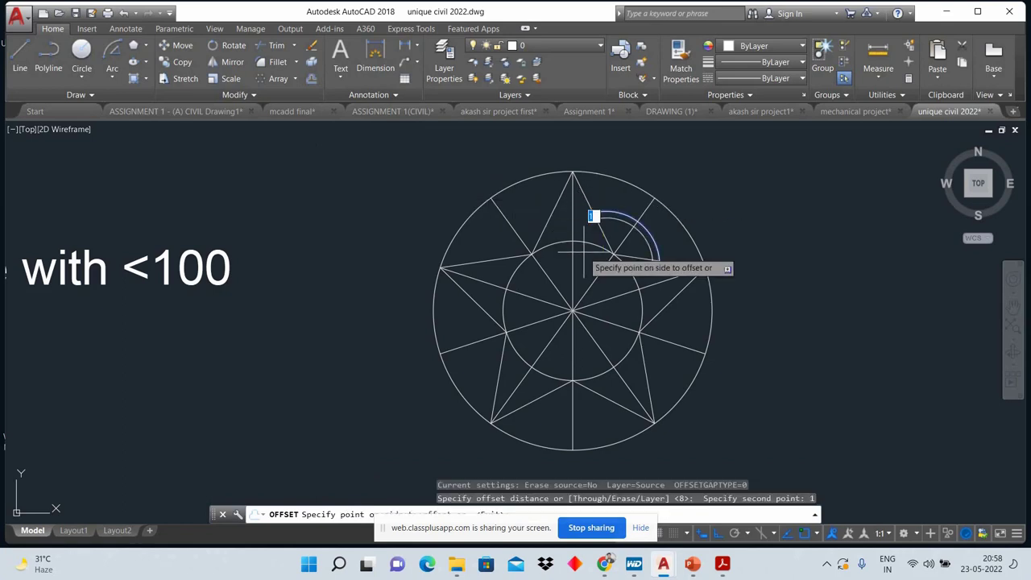
right_click(749, 196)
Step: Run Trim with all objects as cutting edges, then exit it
click(276, 45)
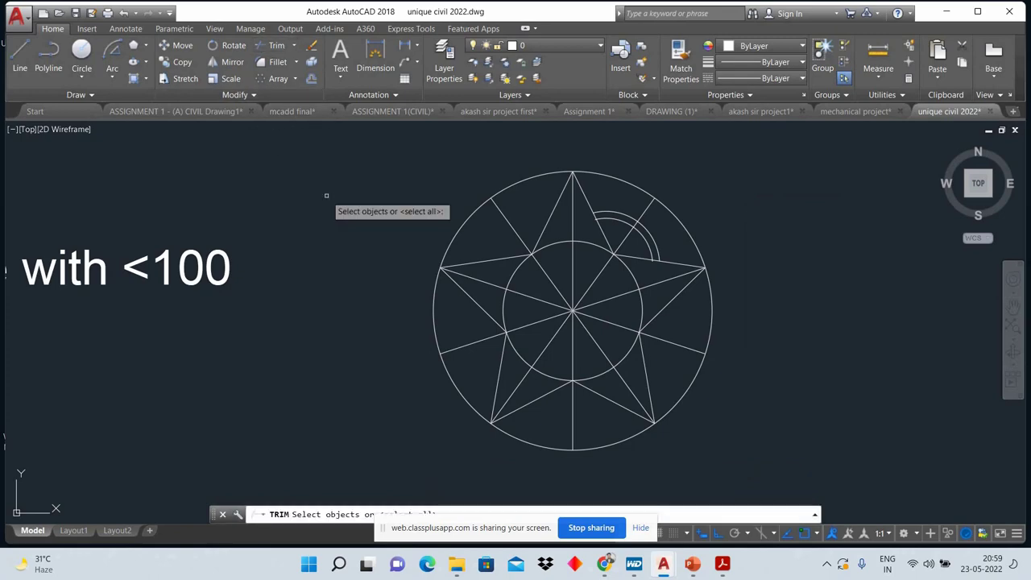
key(Return)
scroll(589, 211, up, 5)
scroll(583, 257, down, 5)
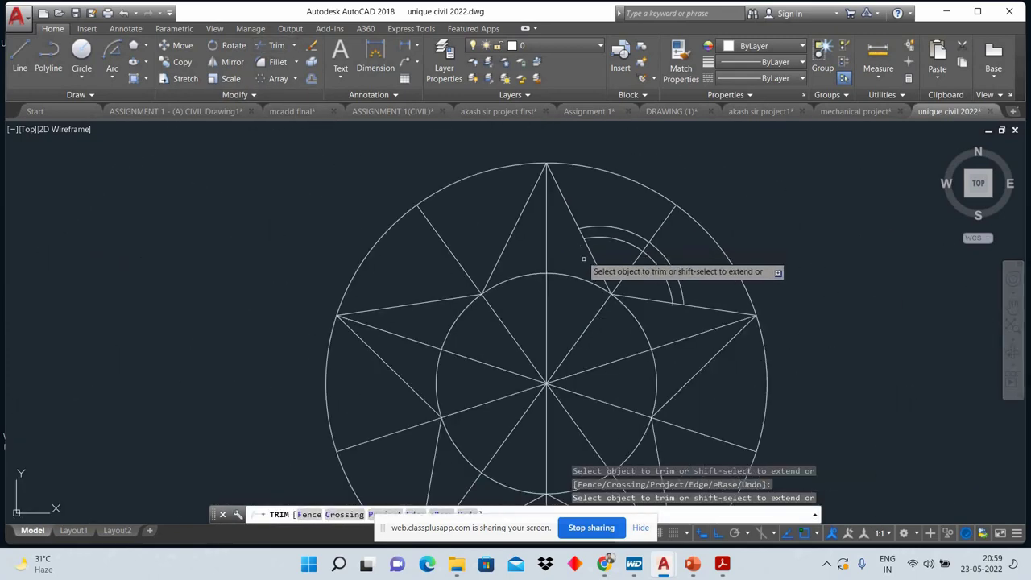
scroll(690, 313, up, 5)
scroll(634, 288, down, 3)
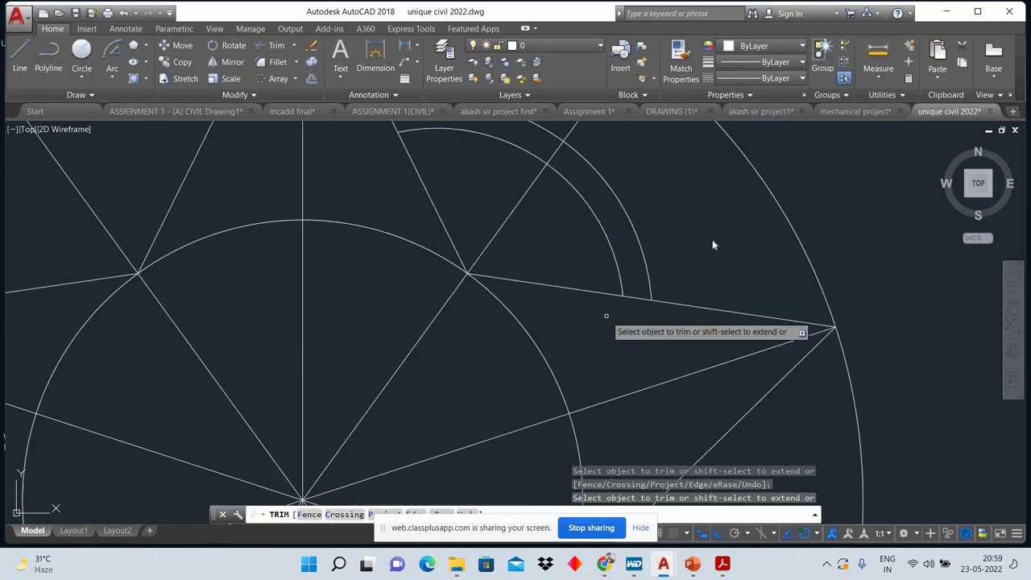
scroll(696, 234, down, 3)
right_click(690, 231)
click(704, 239)
Step: Polar-array the two offset arcs into 5 copies around the star's centre
click(621, 289)
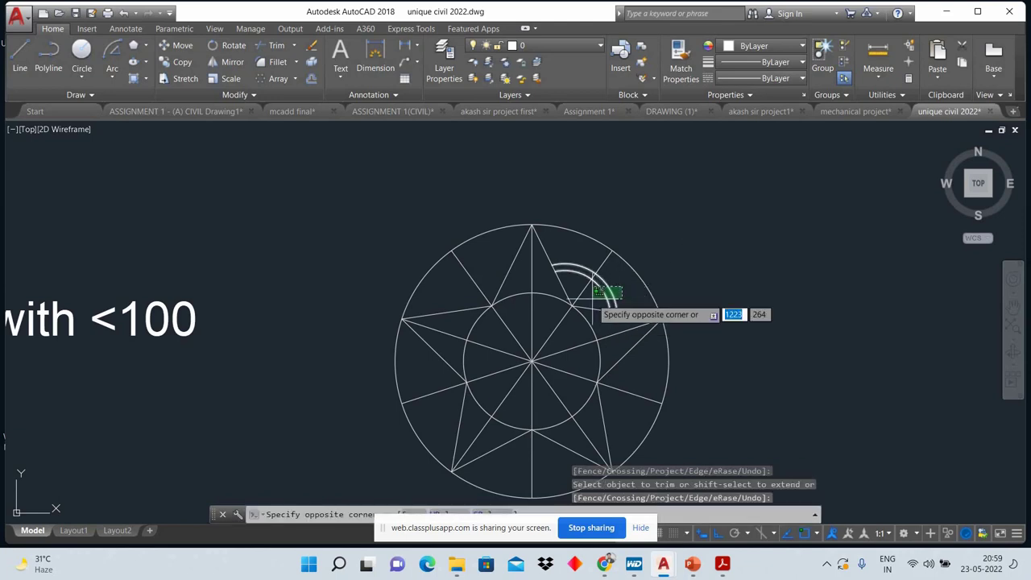
click(592, 304)
middle_drag(585, 344, 587, 301)
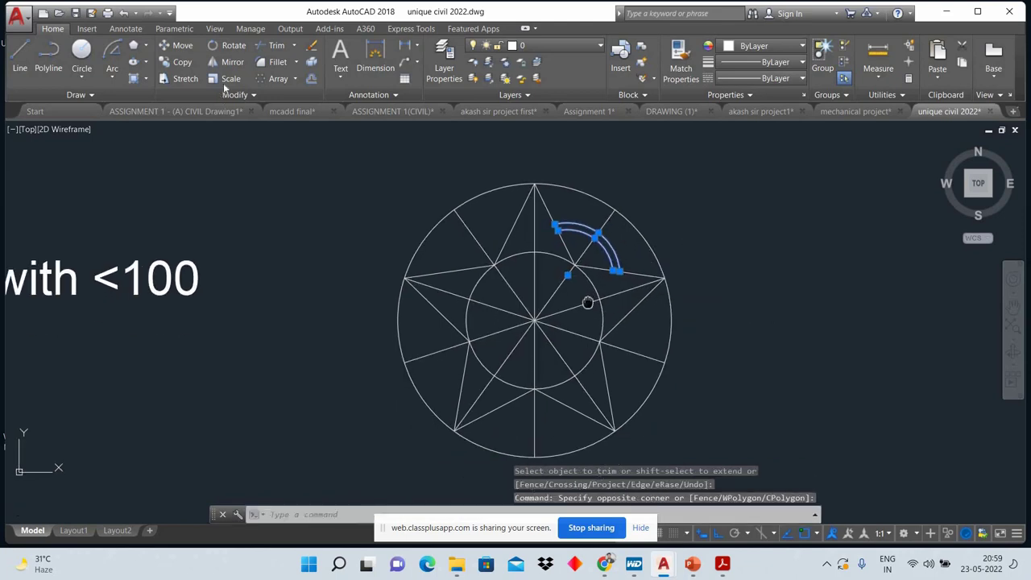
click(278, 78)
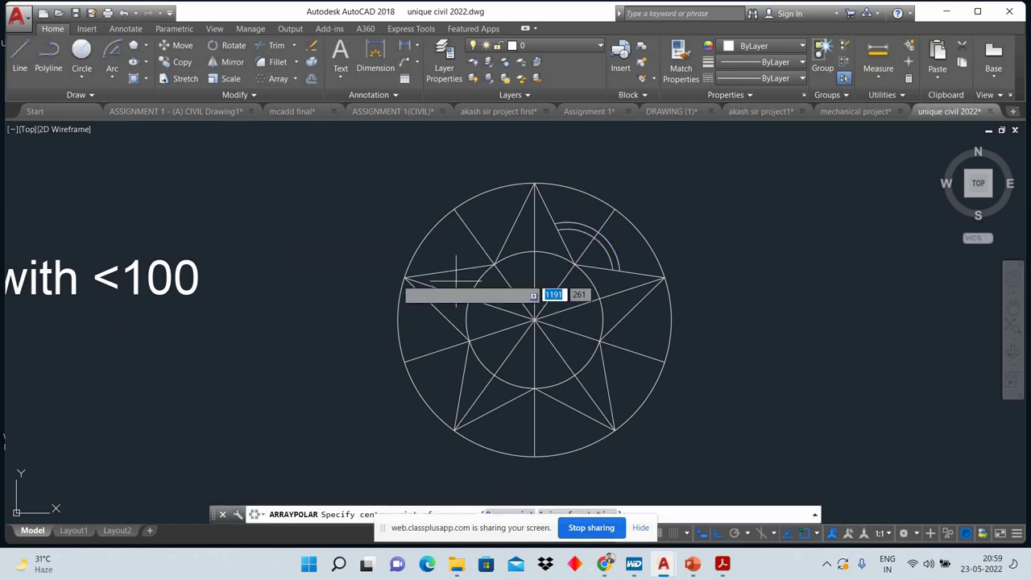
click(533, 320)
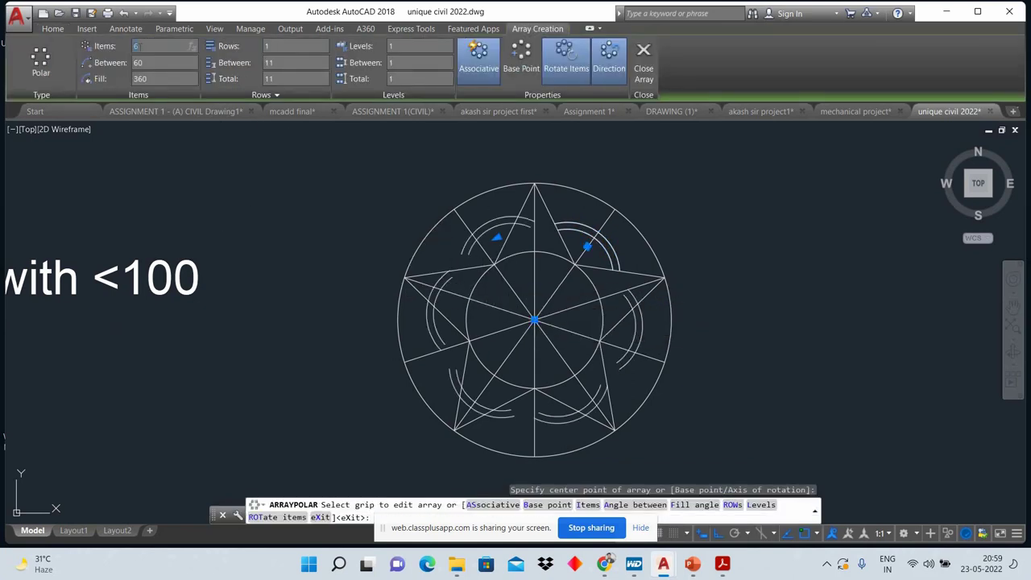
key(Return)
key(Return)
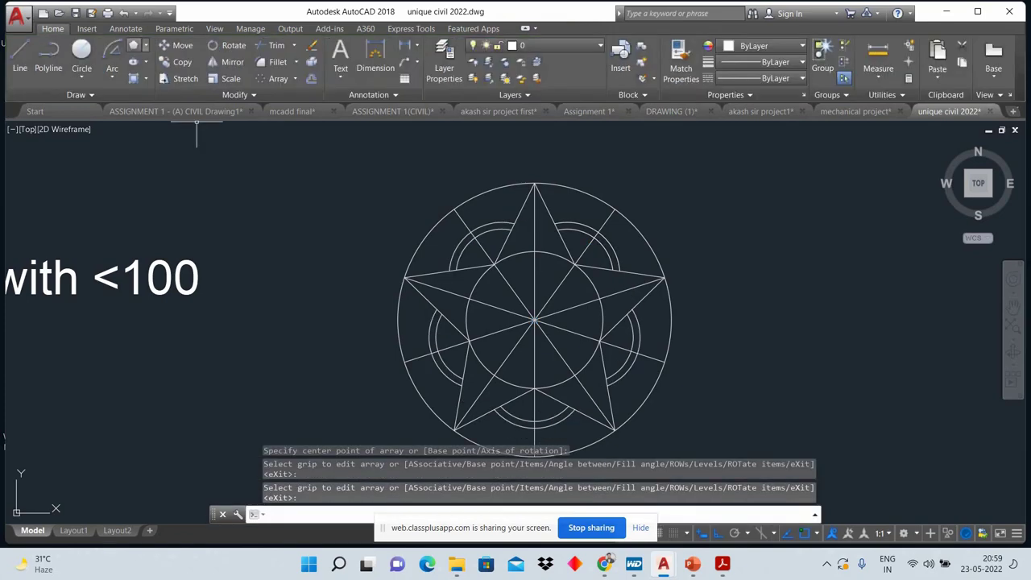
scroll(216, 218, down, 2)
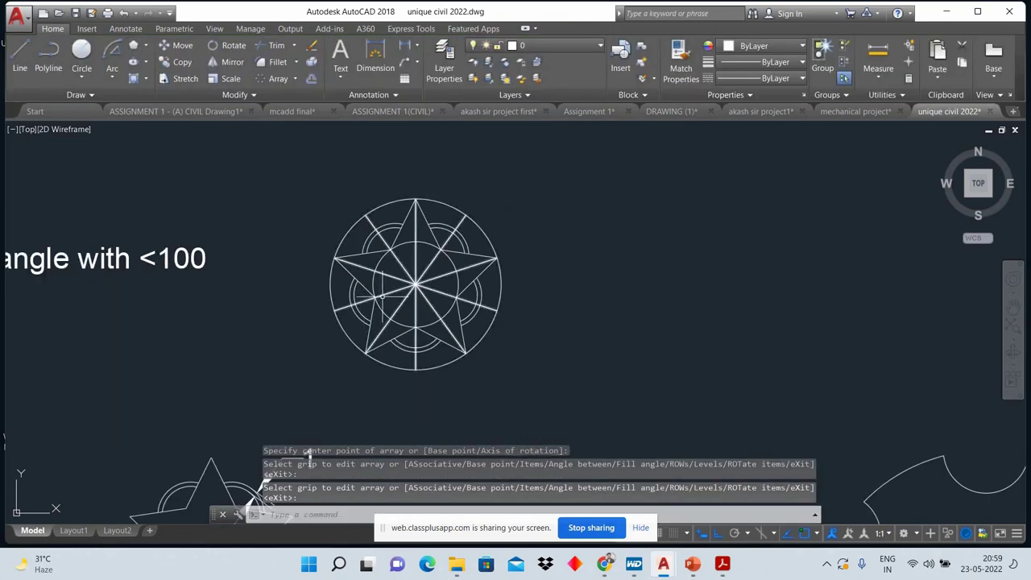
Step: Recentre the view on the finished right star
middle_drag(291, 314, 496, 342)
scroll(562, 358, down, 3)
scroll(355, 288, up, 3)
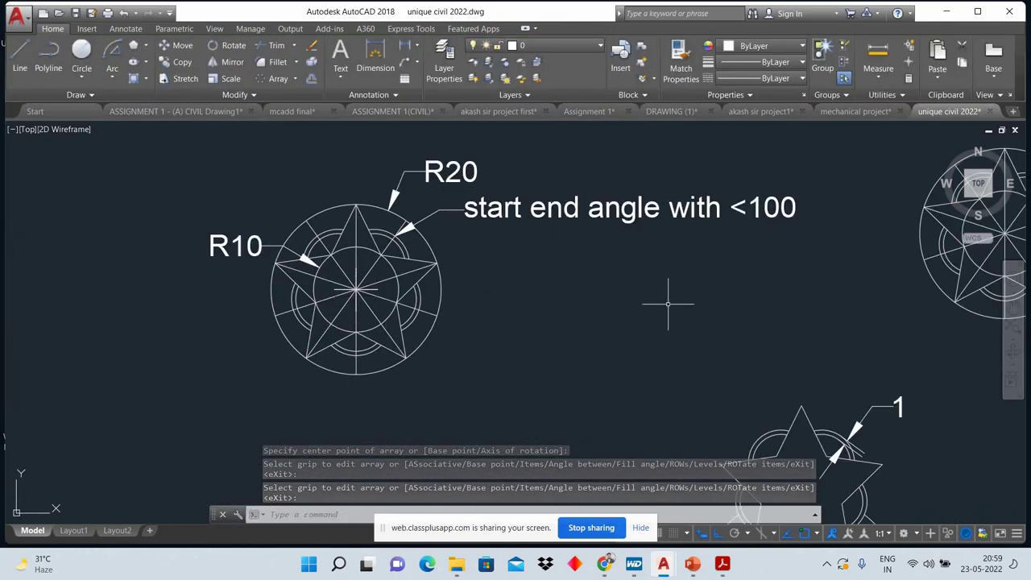
middle_drag(668, 304, 218, 334)
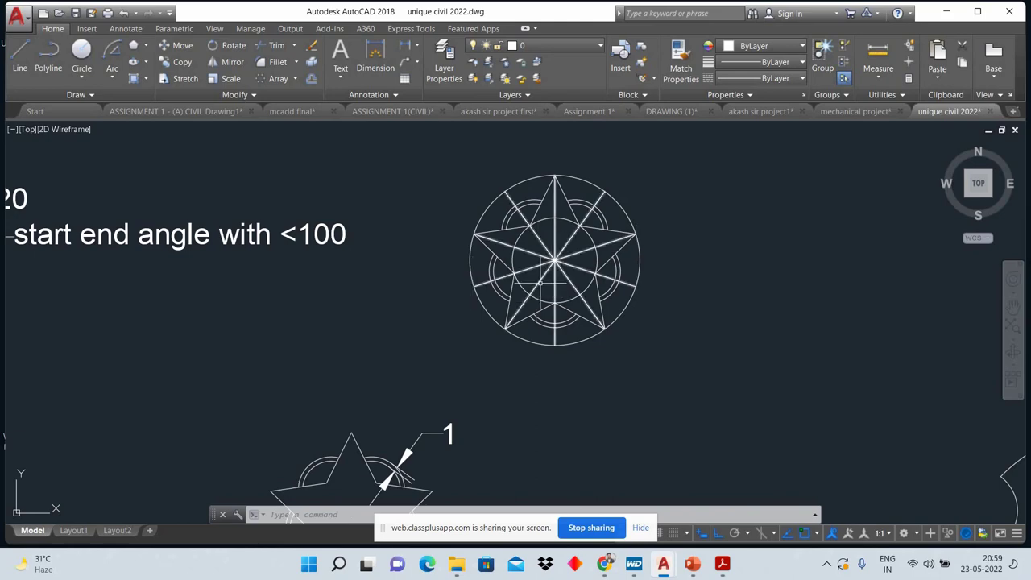
Step: Zoom out and pan across the drawing to the linkage arm with the R105 dimension
scroll(540, 282, down, 2)
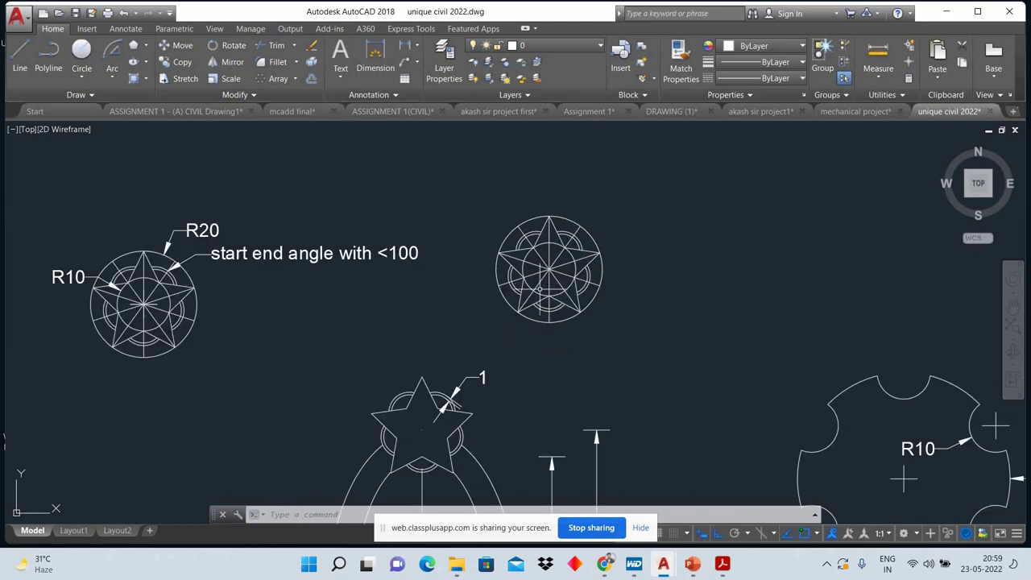
scroll(540, 282, down, 4)
scroll(539, 286, down, 2)
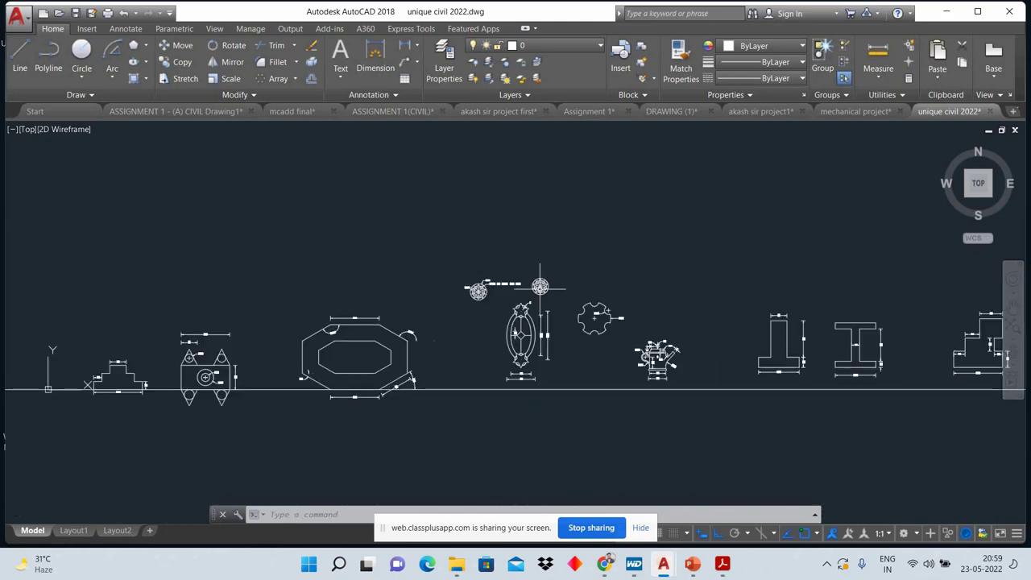
scroll(556, 322, down, 2)
scroll(661, 358, down, 2)
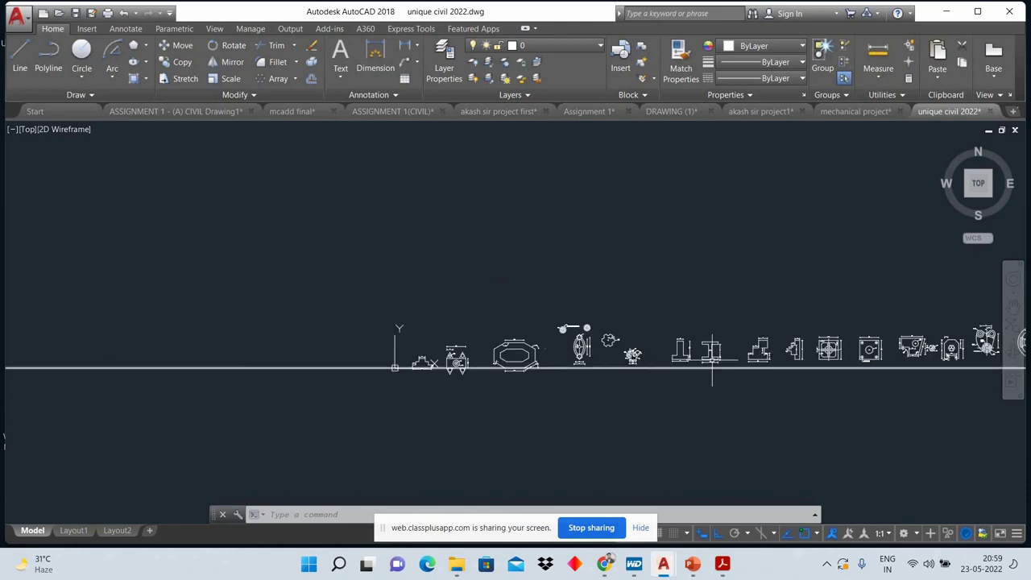
scroll(865, 358, up, 1)
middle_drag(863, 358, 654, 364)
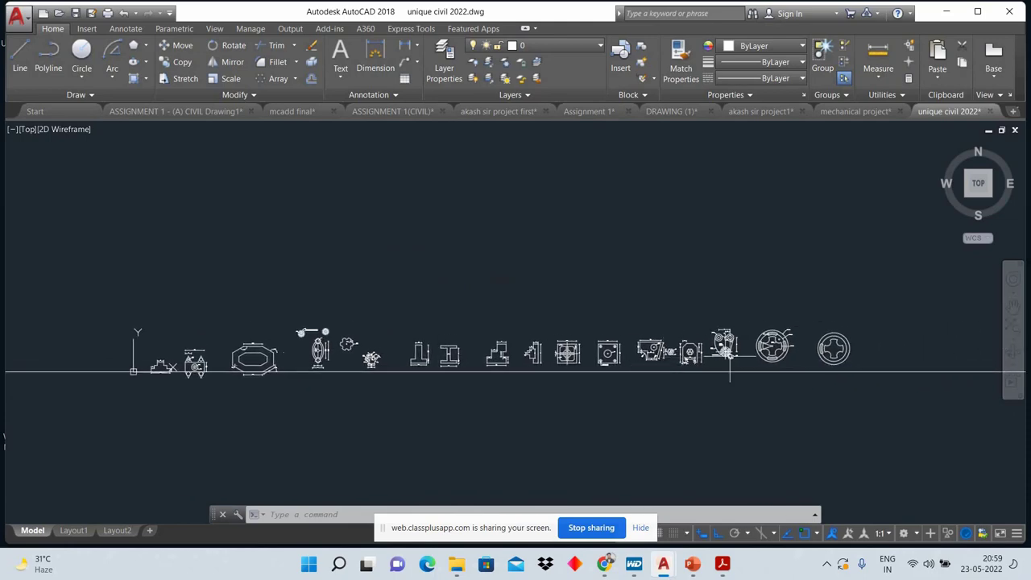
scroll(724, 350, up, 6)
scroll(680, 310, up, 2)
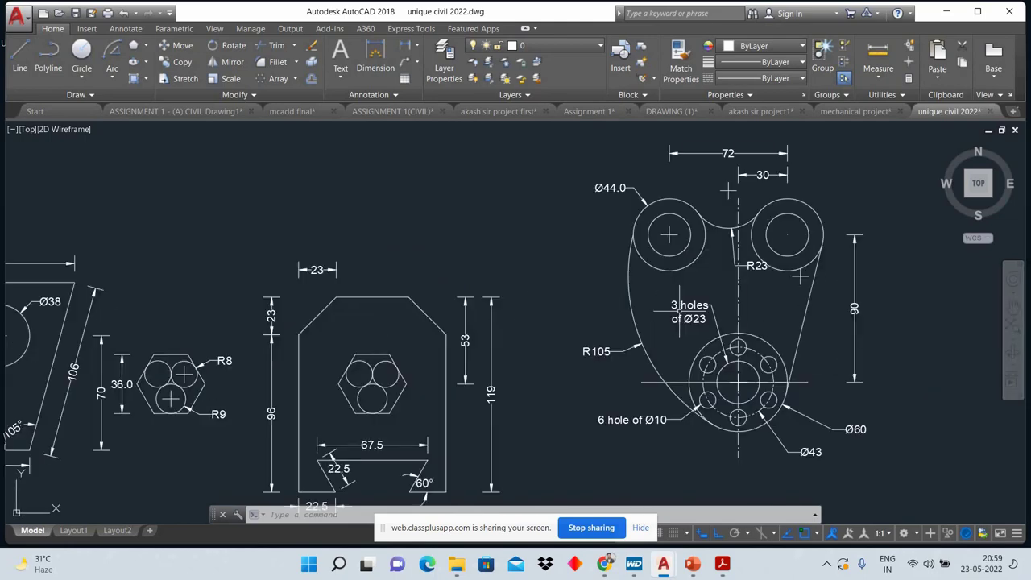
Step: Delete the existing R105 arc of the linkage arm
click(631, 296)
click(570, 303)
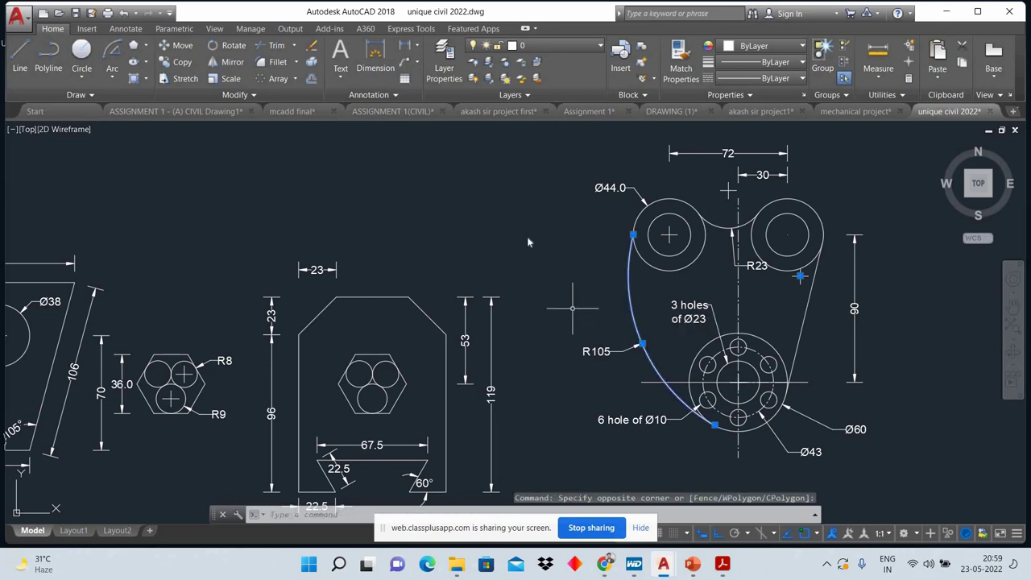
right_click(558, 307)
click(564, 299)
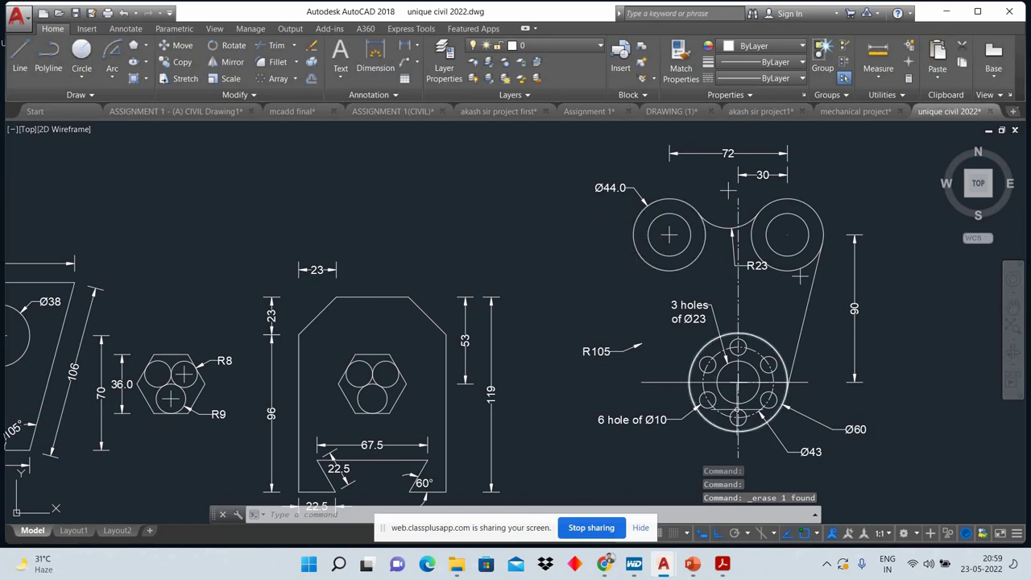
Step: Draw a radius-105 circle tangent to the left Ø44 circle and the bottom circle
click(82, 77)
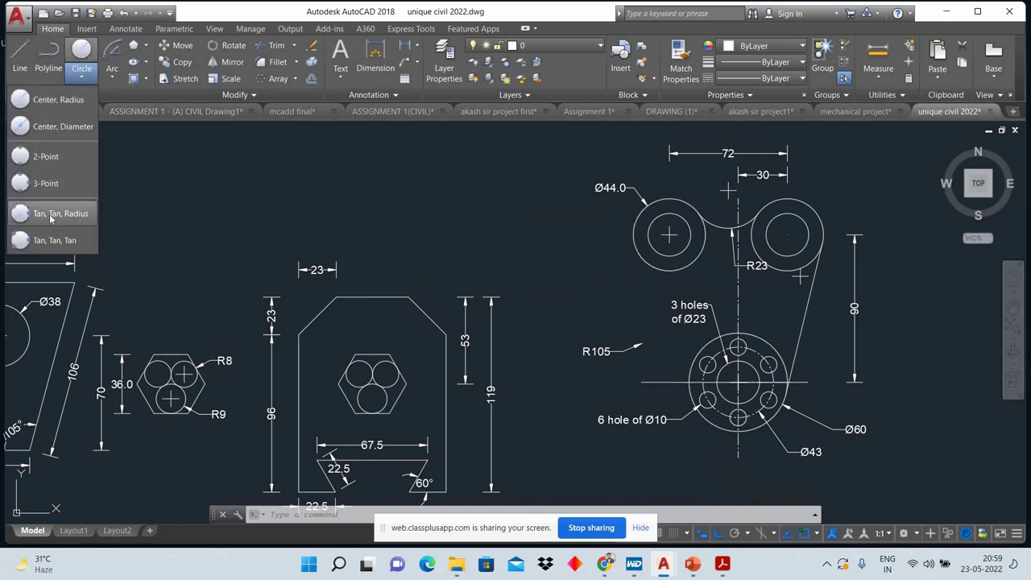
click(50, 214)
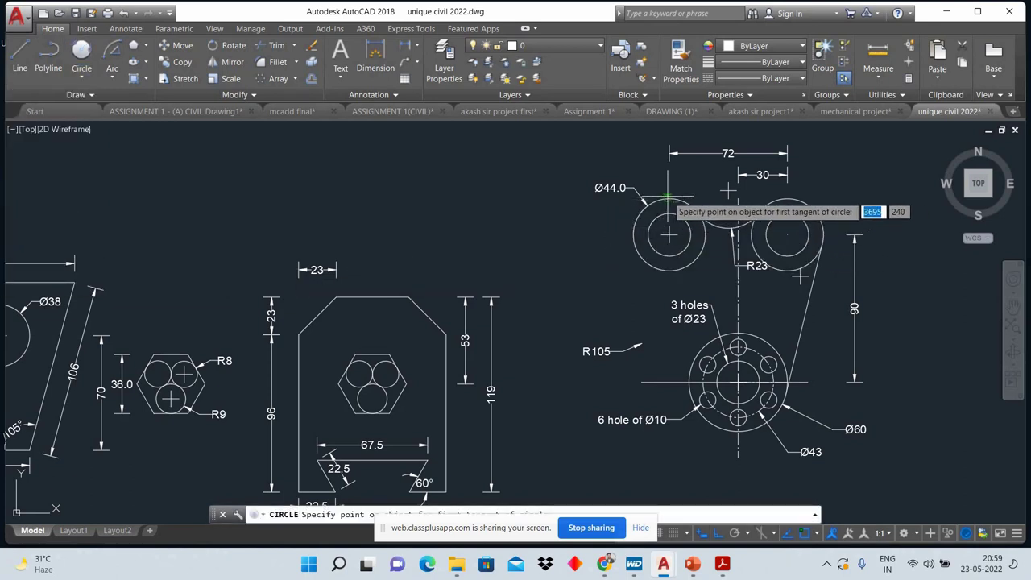
click(669, 196)
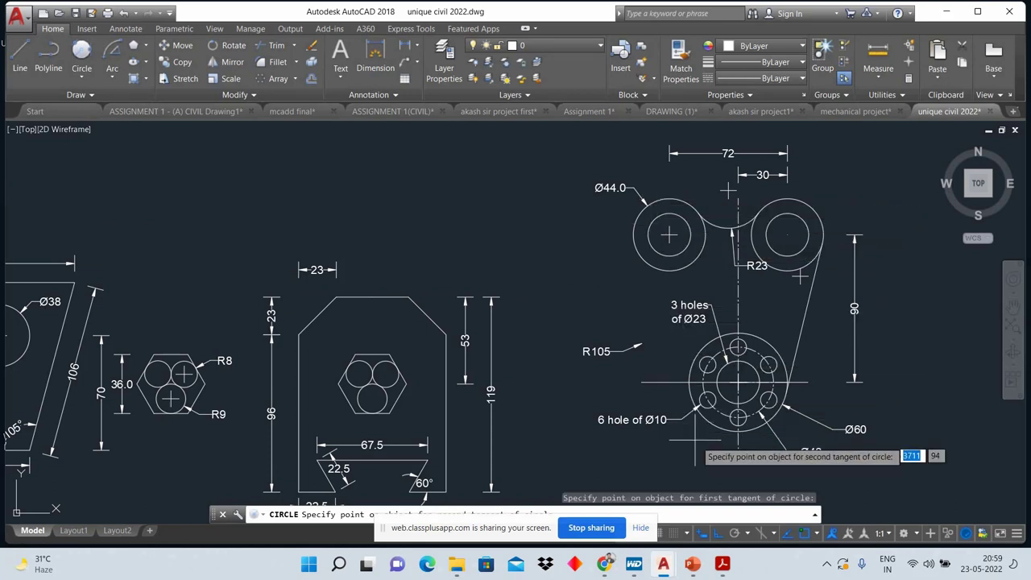
click(731, 430)
text(105)
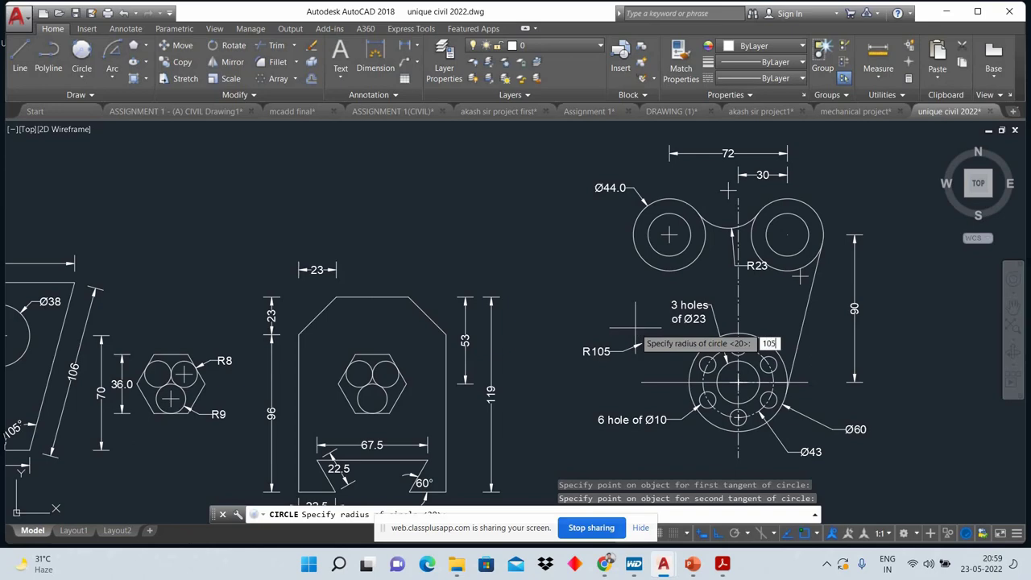
key(Return)
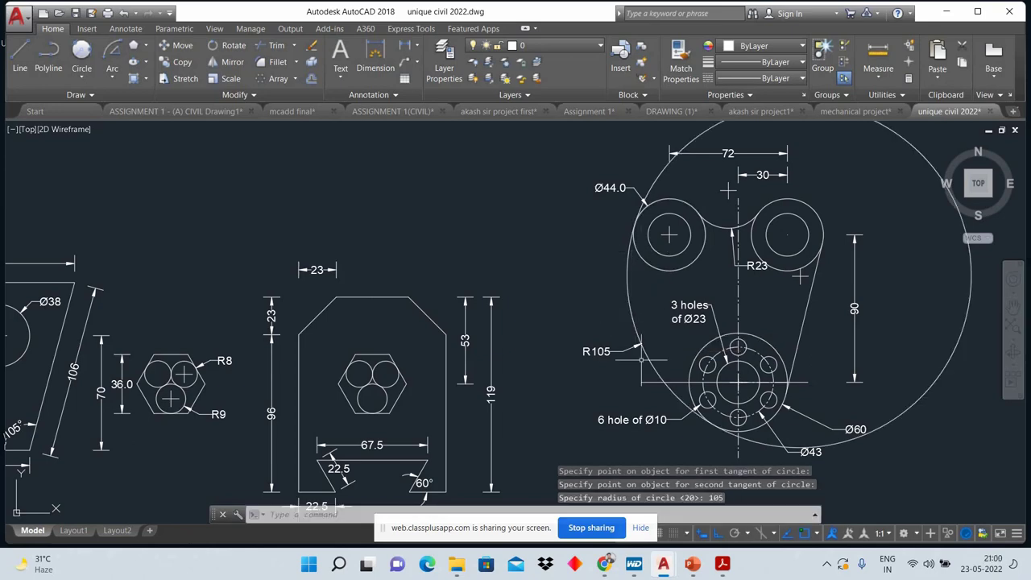
scroll(563, 306, down, 3)
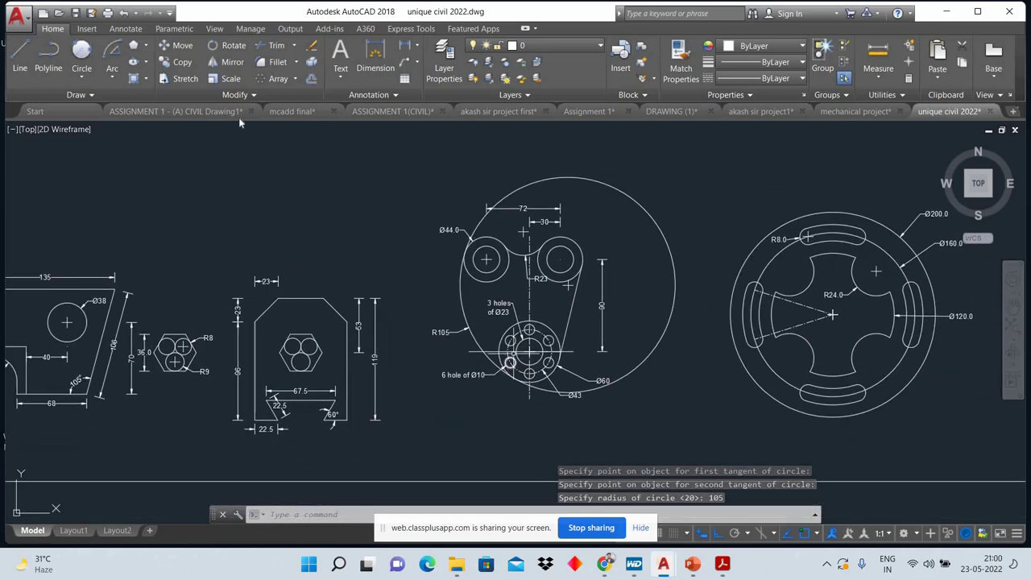
Step: Try trimming with the R105 circle chosen as the only cutting boundary
click(276, 45)
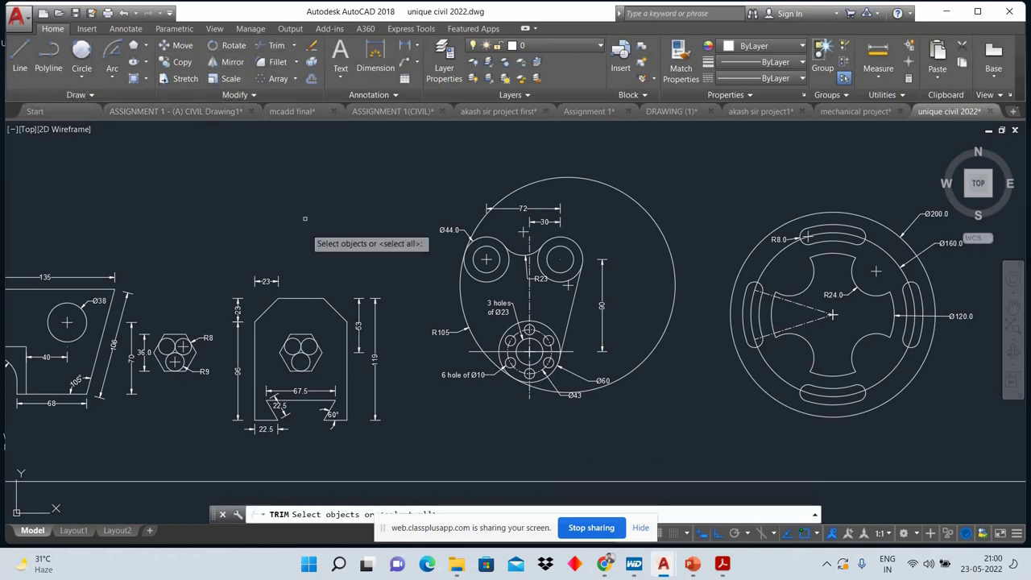
click(480, 218)
right_click(387, 169)
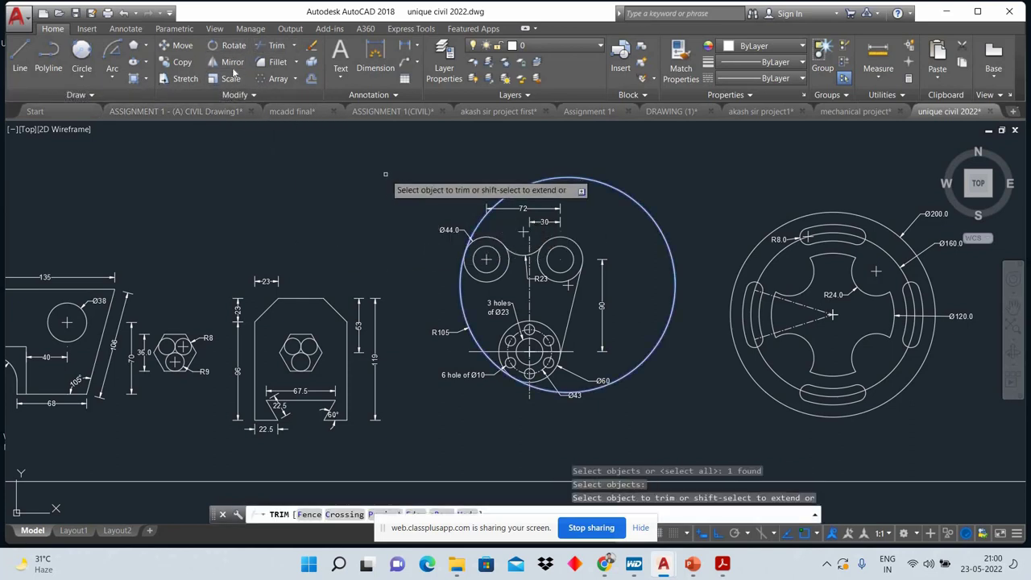
right_click(392, 171)
click(420, 183)
Step: Trim away the unwanted arcs of the R105 circle using all objects as cutting edges
click(276, 45)
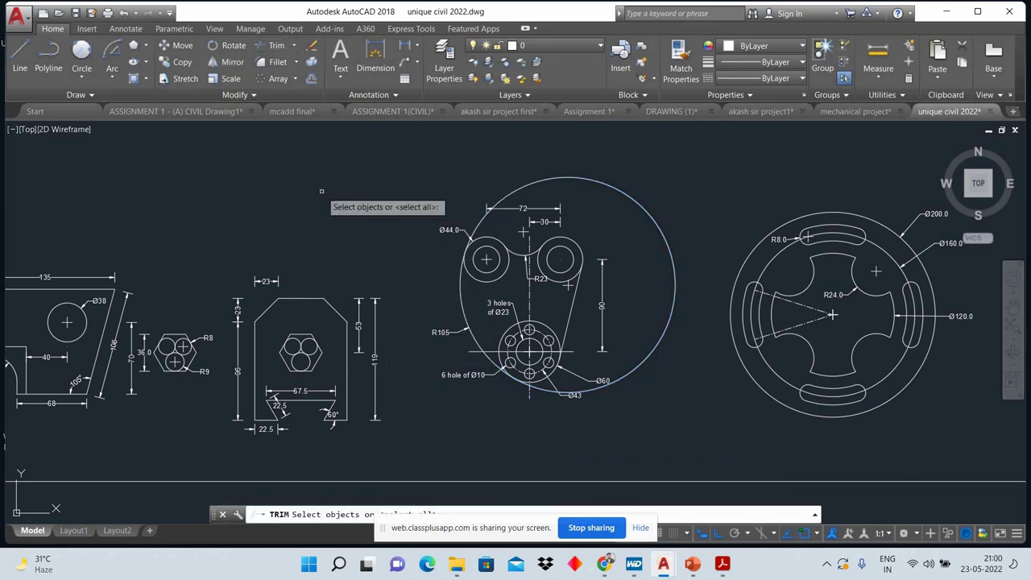
key(Return)
click(485, 218)
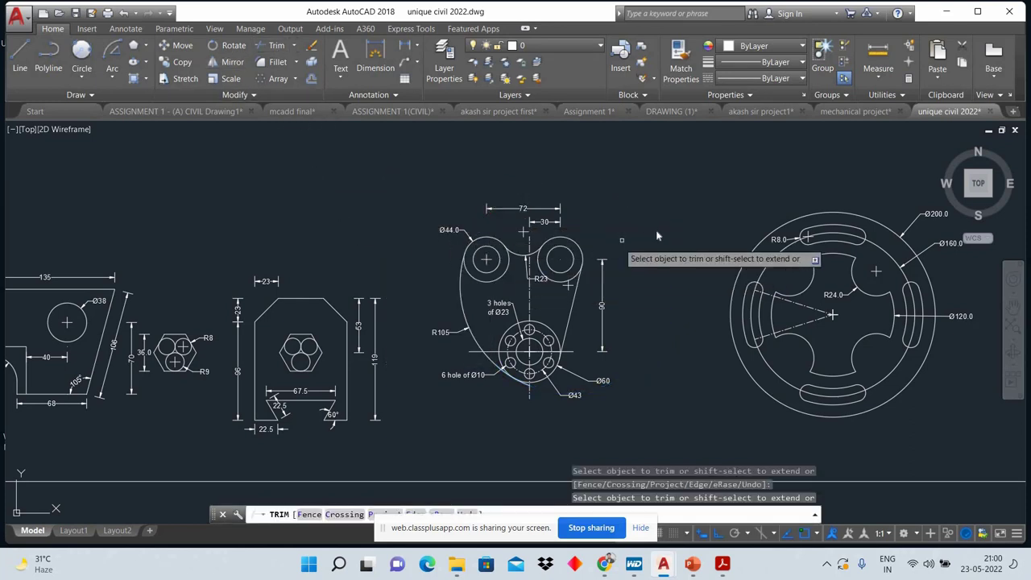
right_click(642, 228)
click(675, 233)
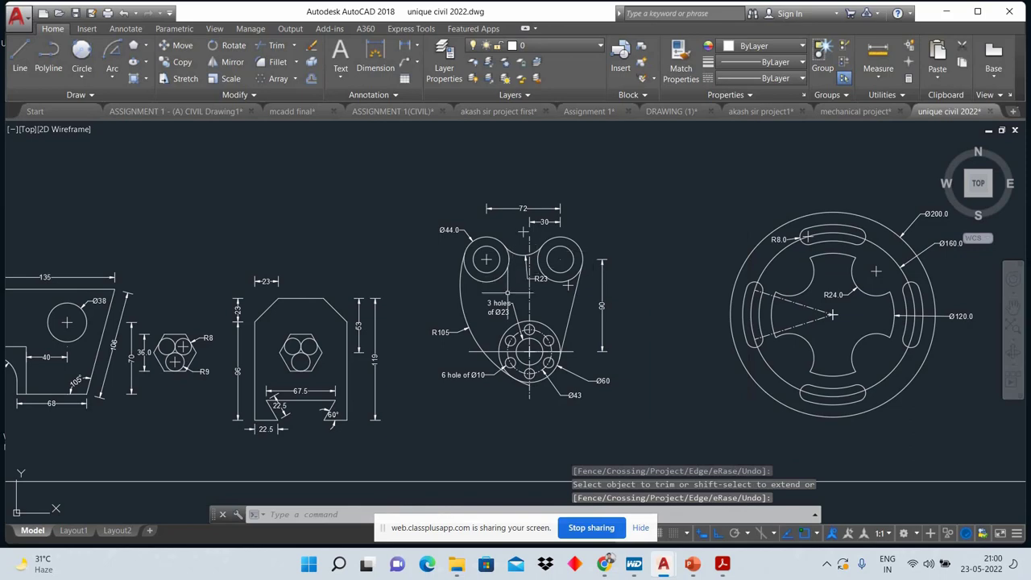
scroll(507, 294, up, 2)
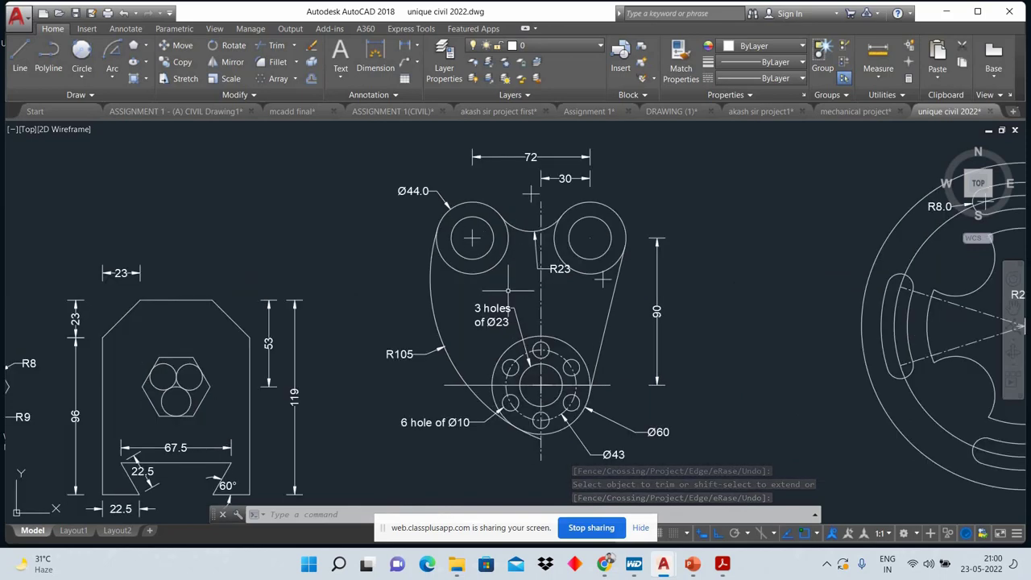
scroll(507, 290, down, 3)
Step: Reframe the view on the ellipse, gear and teapot drawings, briefly visiting the live class window
scroll(507, 290, down, 2)
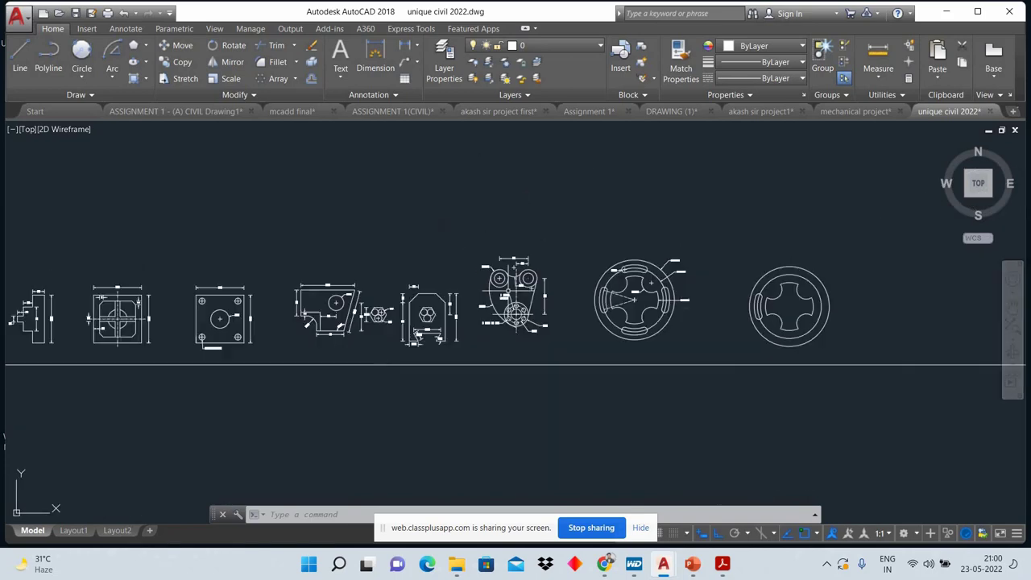
scroll(660, 283, up, 1)
scroll(660, 283, down, 1)
scroll(251, 269, up, 3)
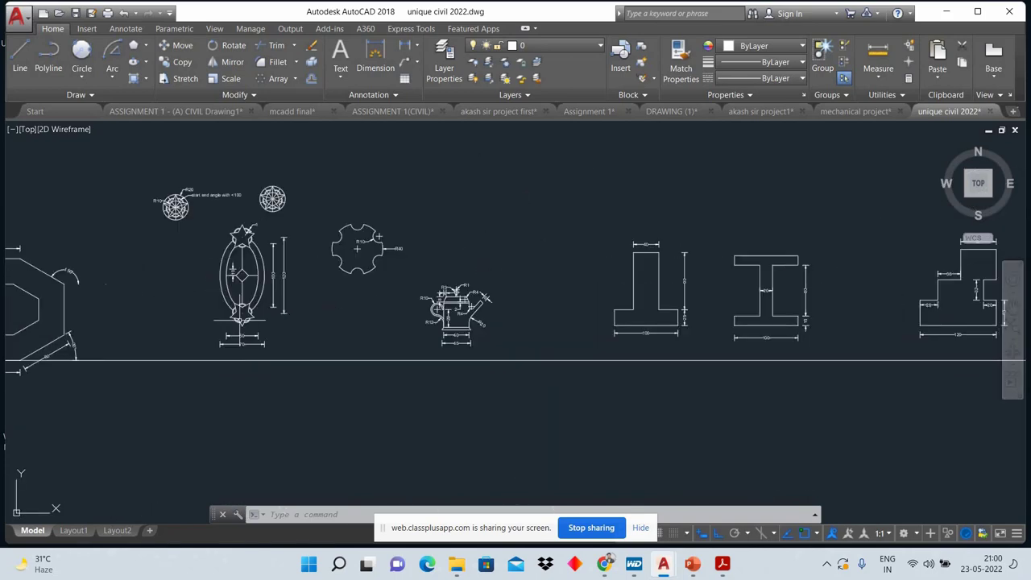
scroll(247, 282, up, 2)
scroll(292, 286, up, 2)
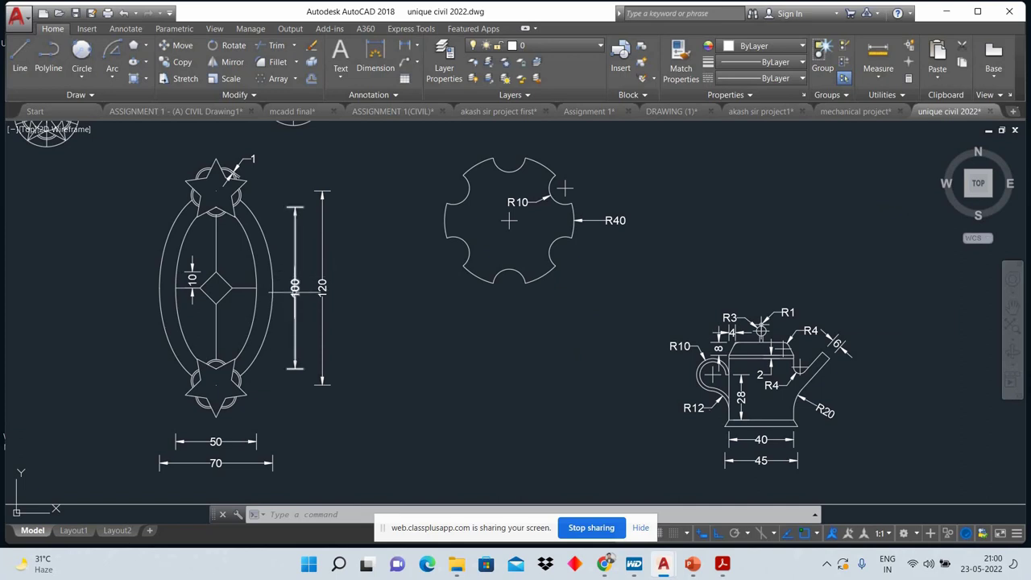
middle_drag(295, 298, 274, 334)
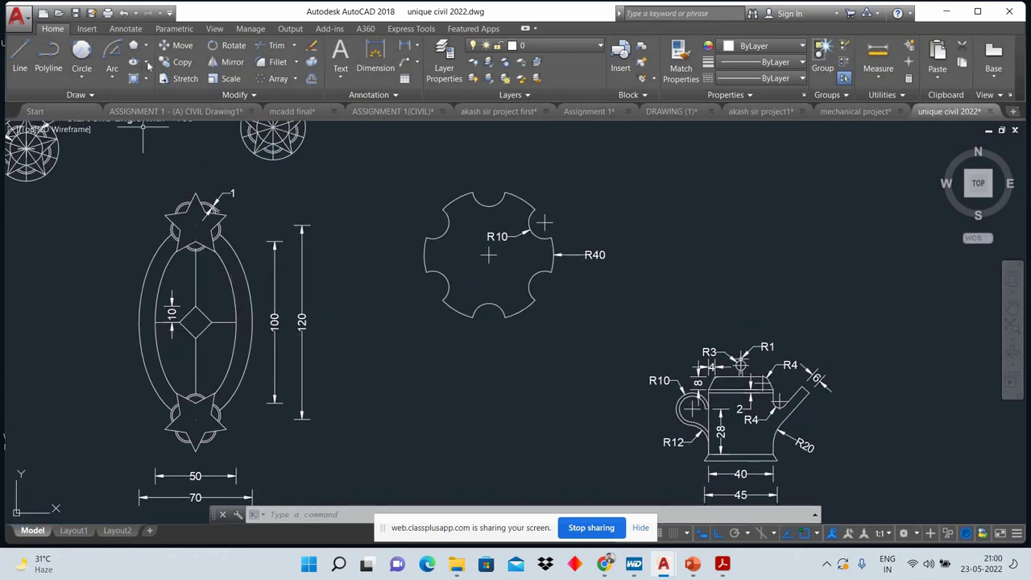
click(145, 63)
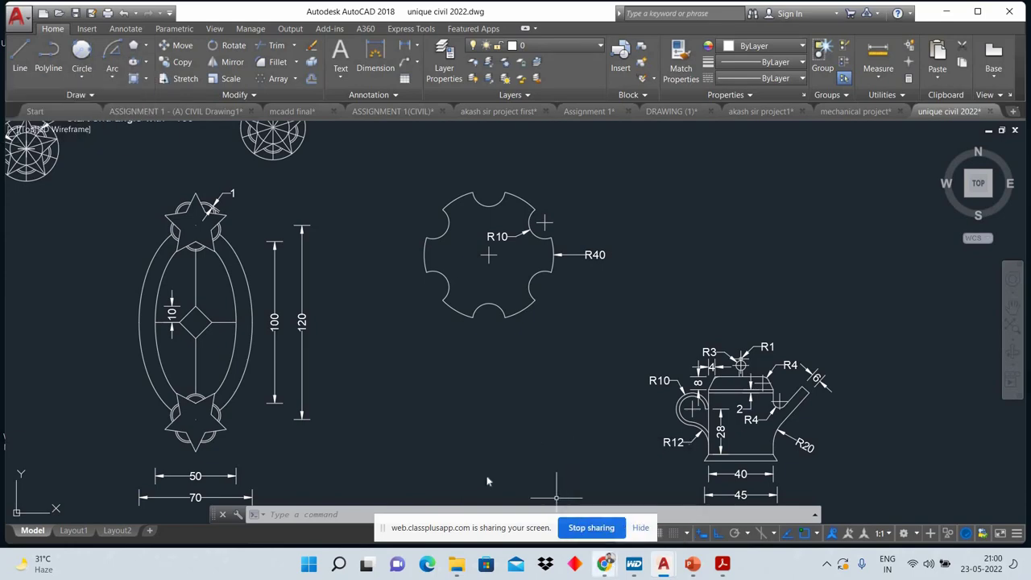
mouse_move(604, 563)
click(527, 495)
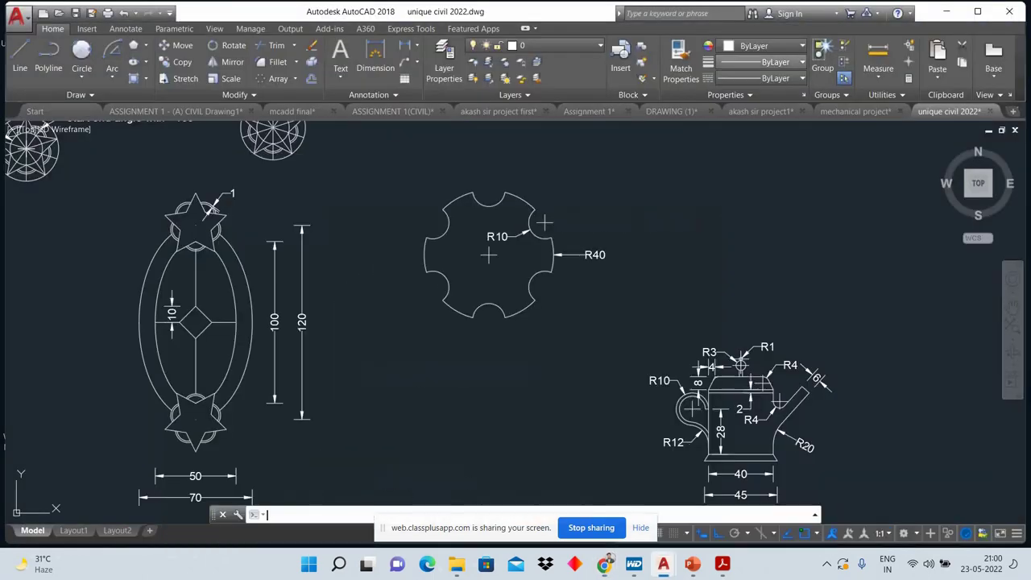
key(alt+Tab)
middle_drag(395, 267, 372, 282)
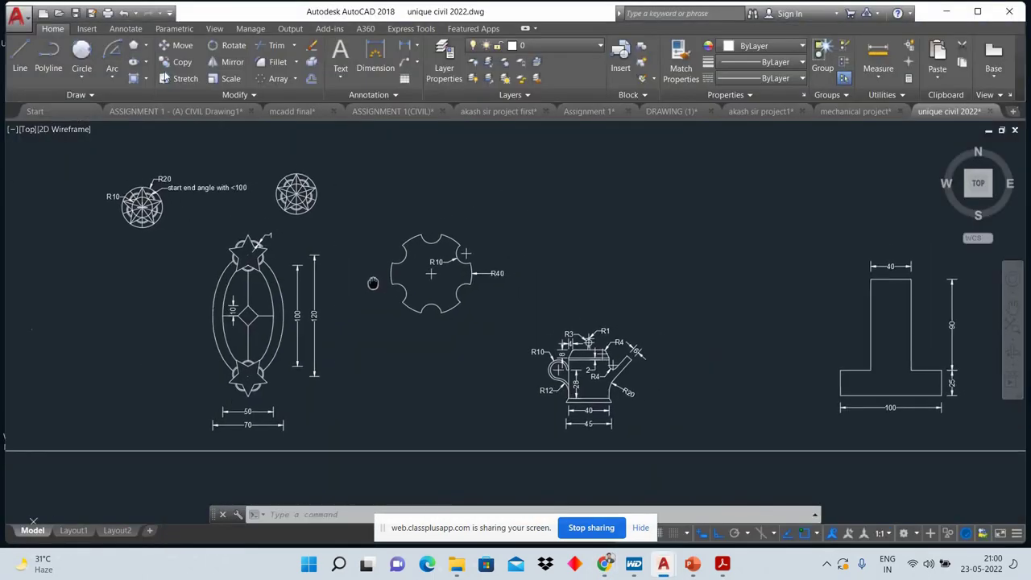
click(146, 62)
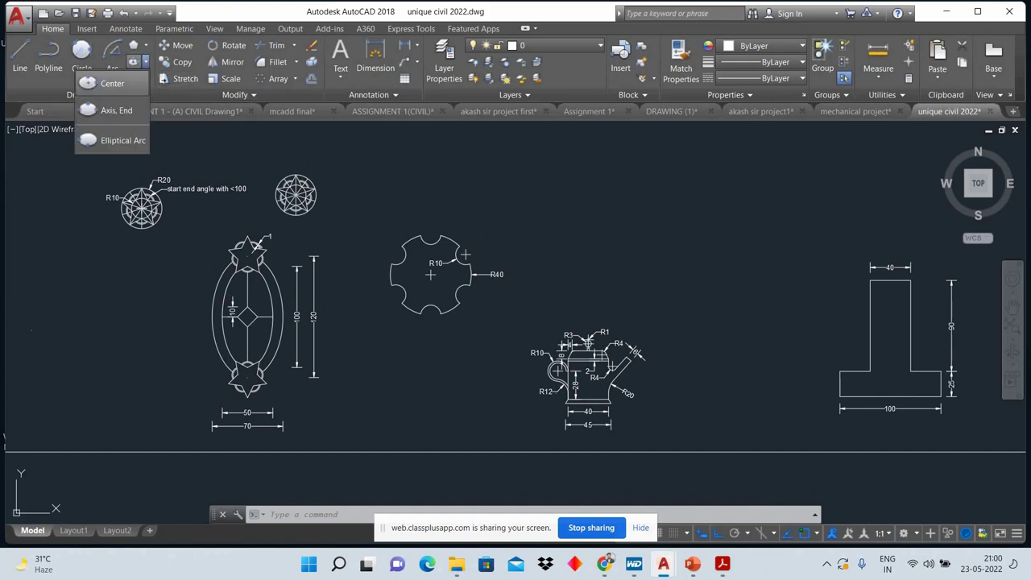
click(104, 79)
middle_drag(551, 240, 509, 253)
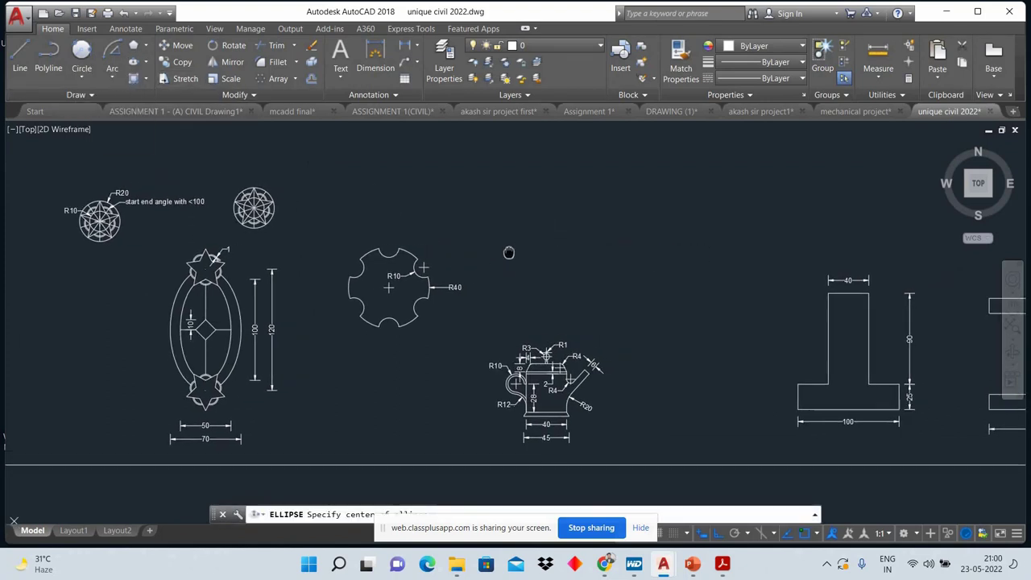
click(635, 273)
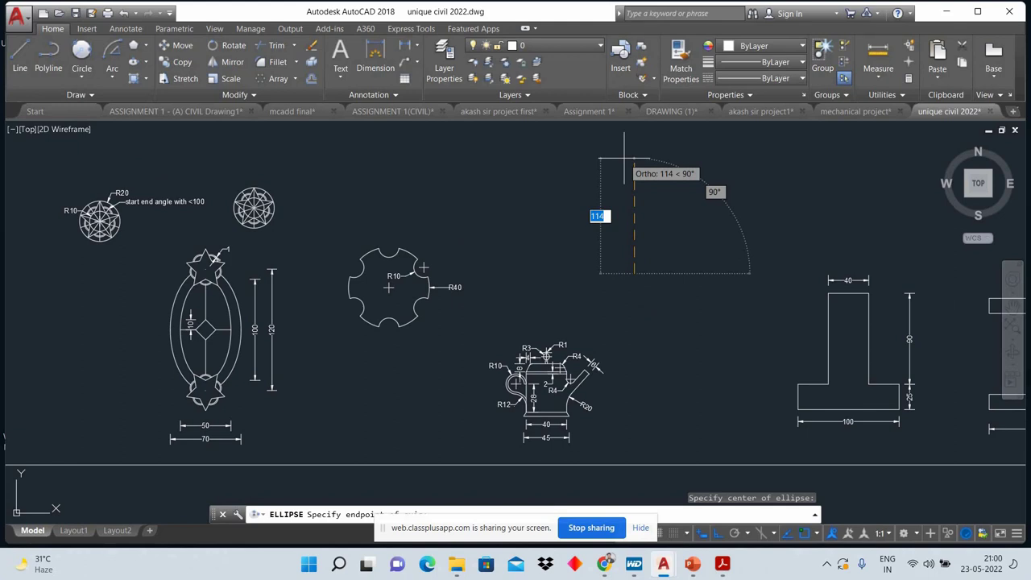
key(Return)
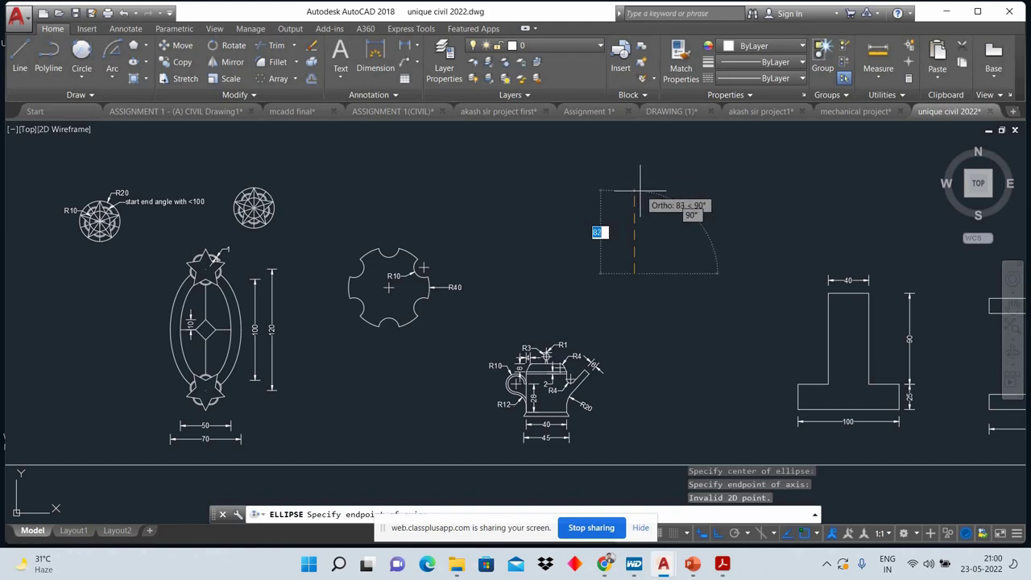
key(Return)
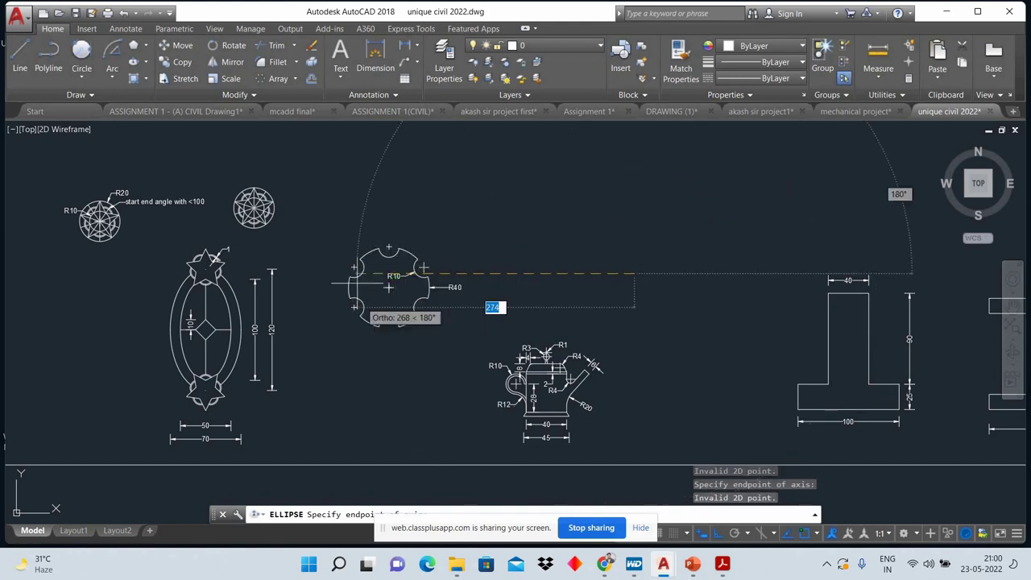
key(Escape)
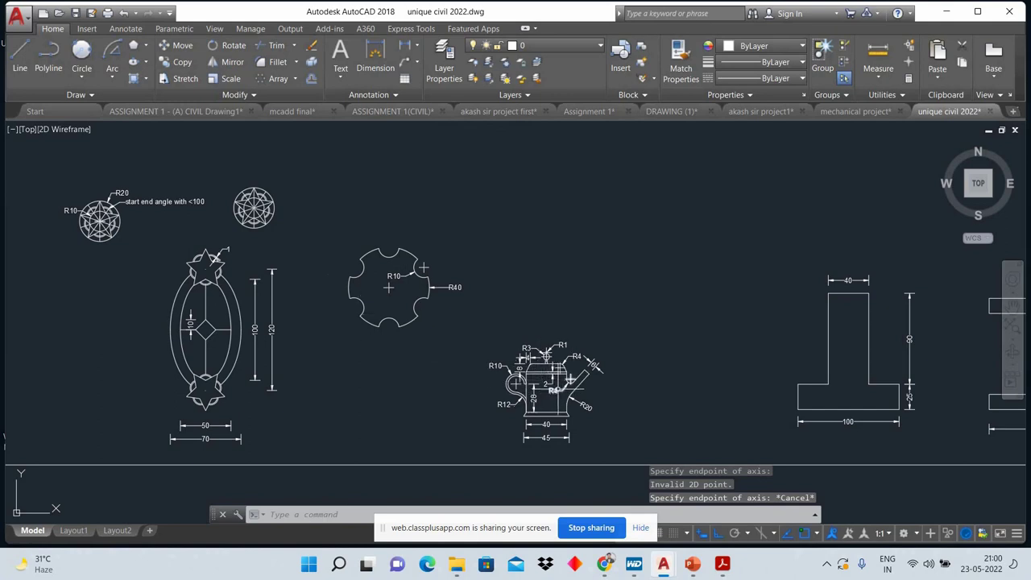
scroll(571, 401, up, 4)
middle_drag(589, 358, 434, 297)
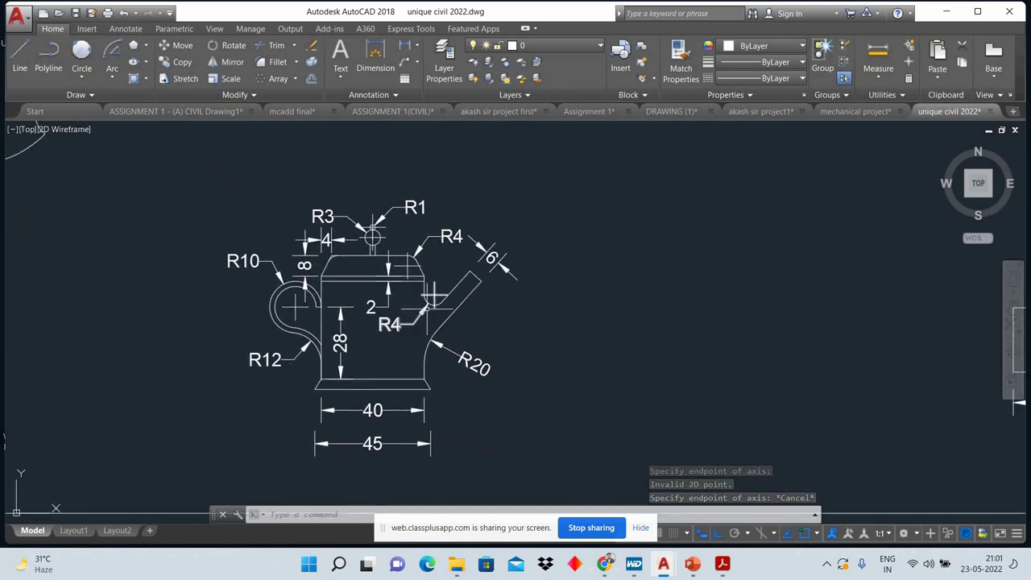
Step: Erase the spout with its R4, 6, R20 dimensions and the lid knob with its R3, R1 dimensions
scroll(432, 296, up, 2)
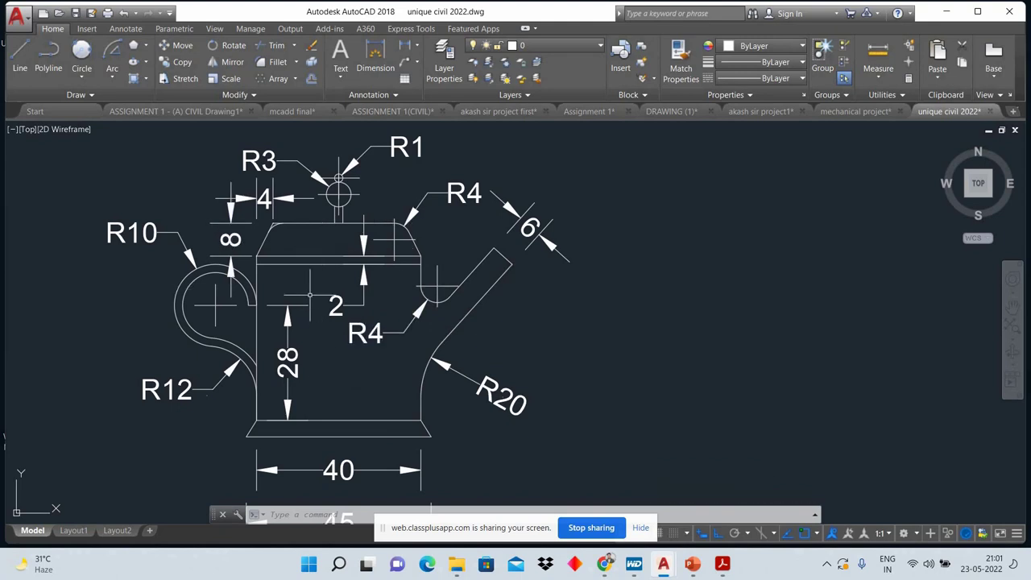
click(524, 425)
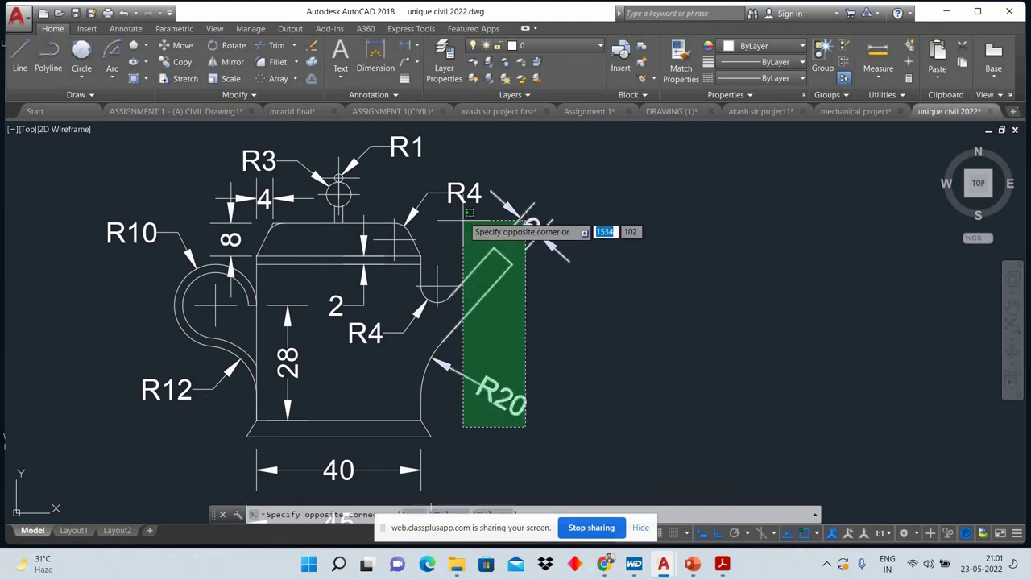
click(395, 186)
click(441, 141)
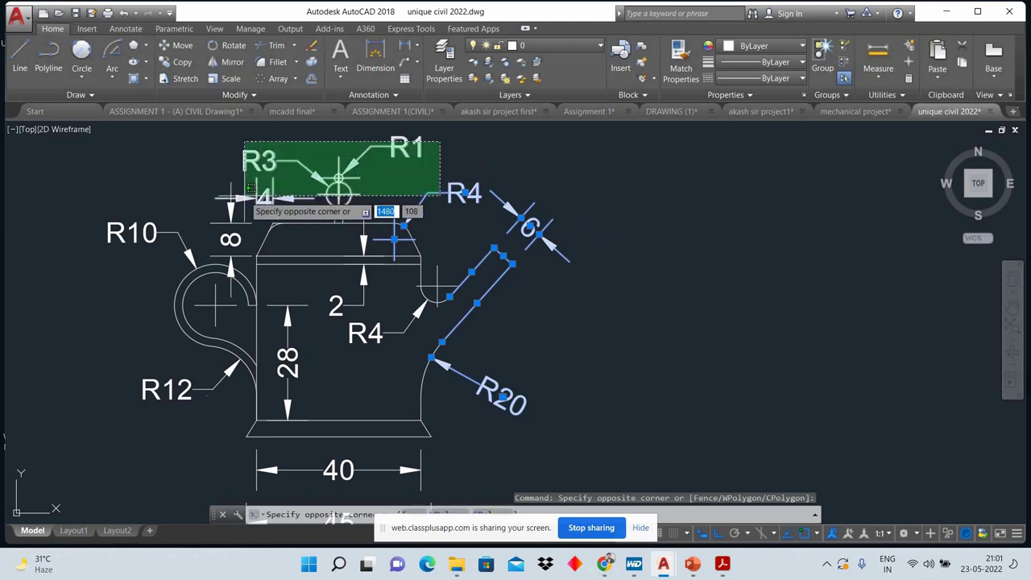
click(238, 226)
key(Delete)
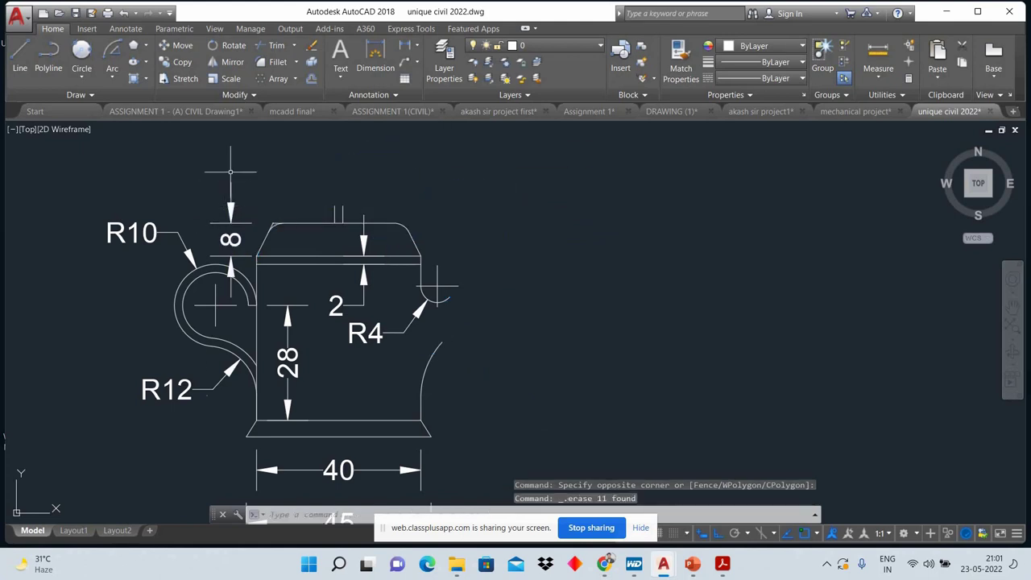
Step: Erase the handle with its R10, 8, R12 dimensions, and select the R4 and 2 dimensions
click(259, 166)
click(91, 442)
key(Delete)
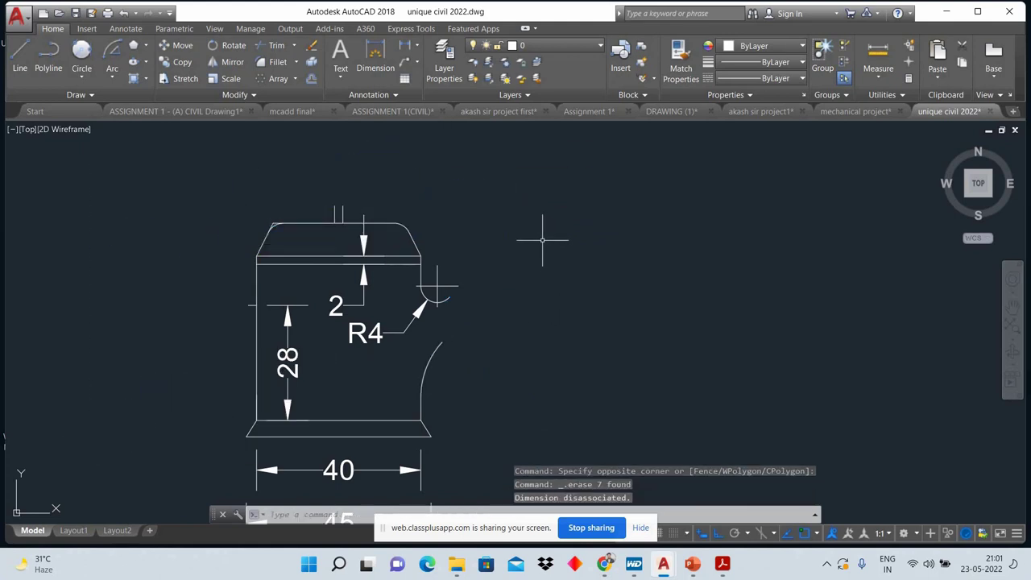
click(542, 239)
click(437, 285)
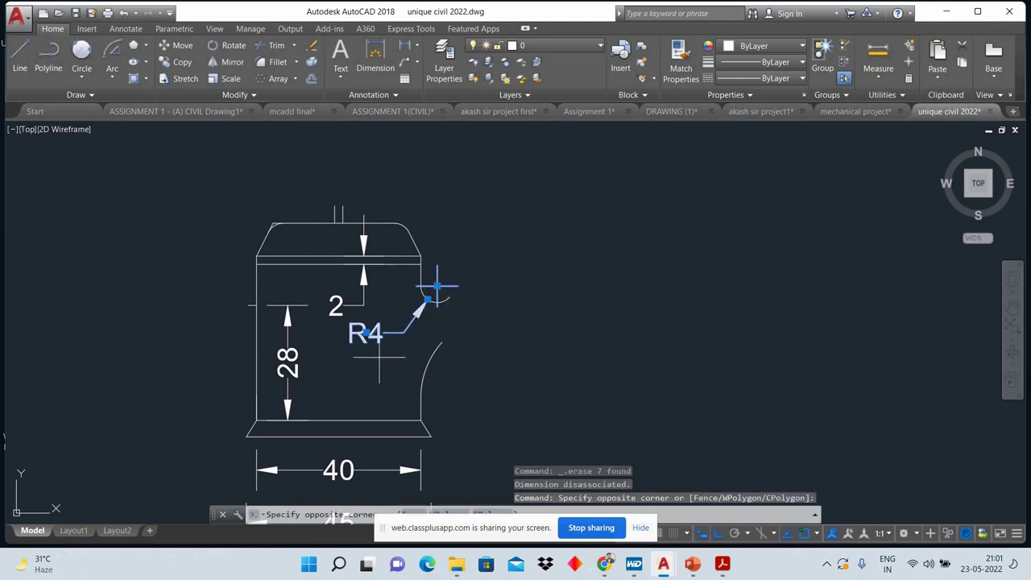
click(339, 296)
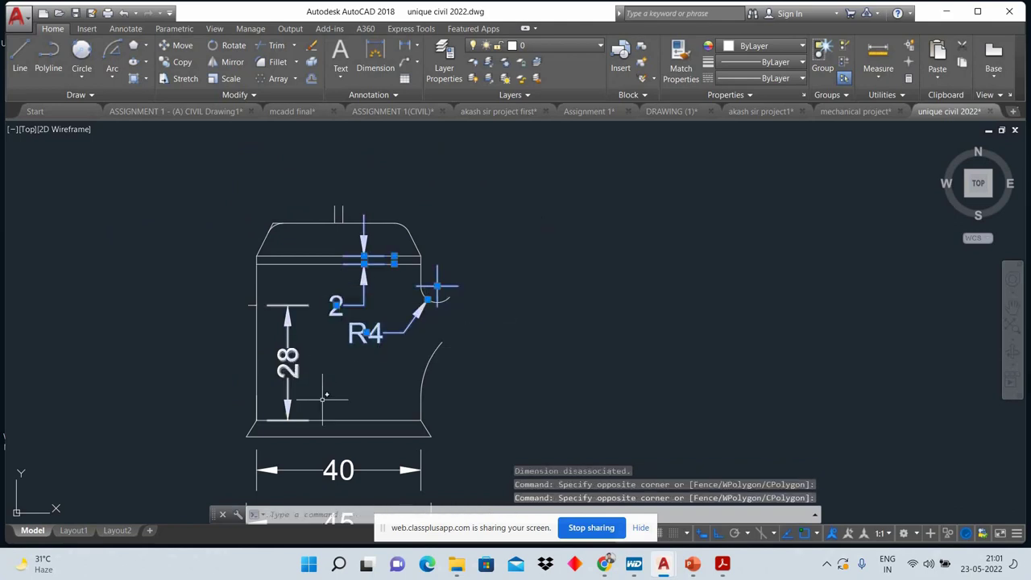
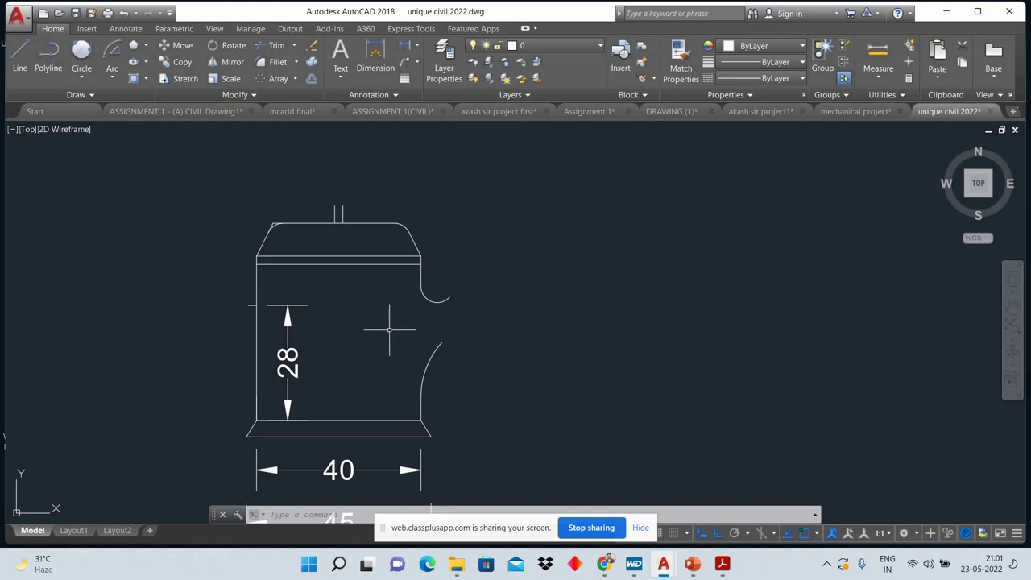
Step: Draw a guide line from the body's bottom-left corner up to the 28 dimension's top, then 10 units left
click(19, 56)
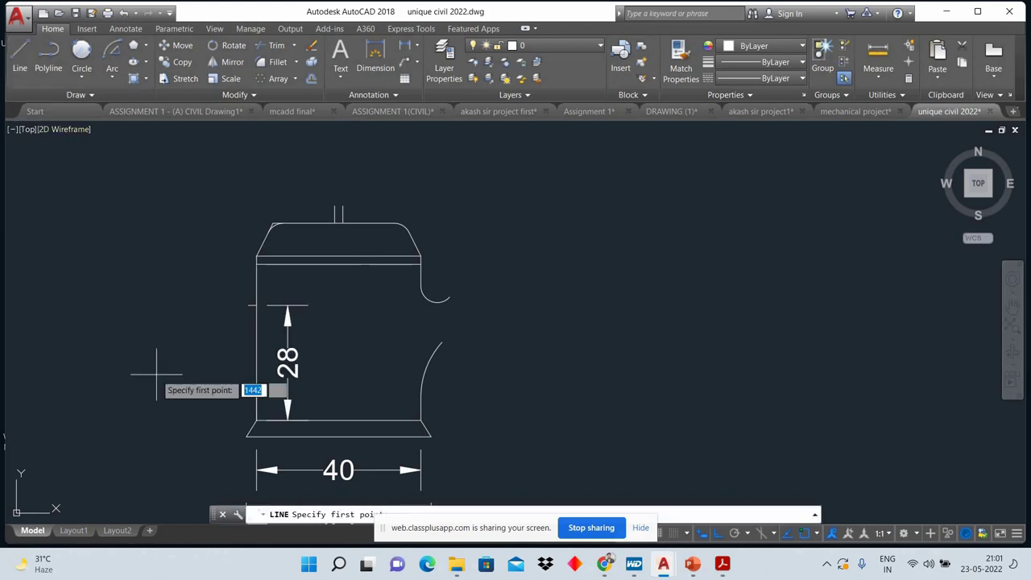
click(256, 420)
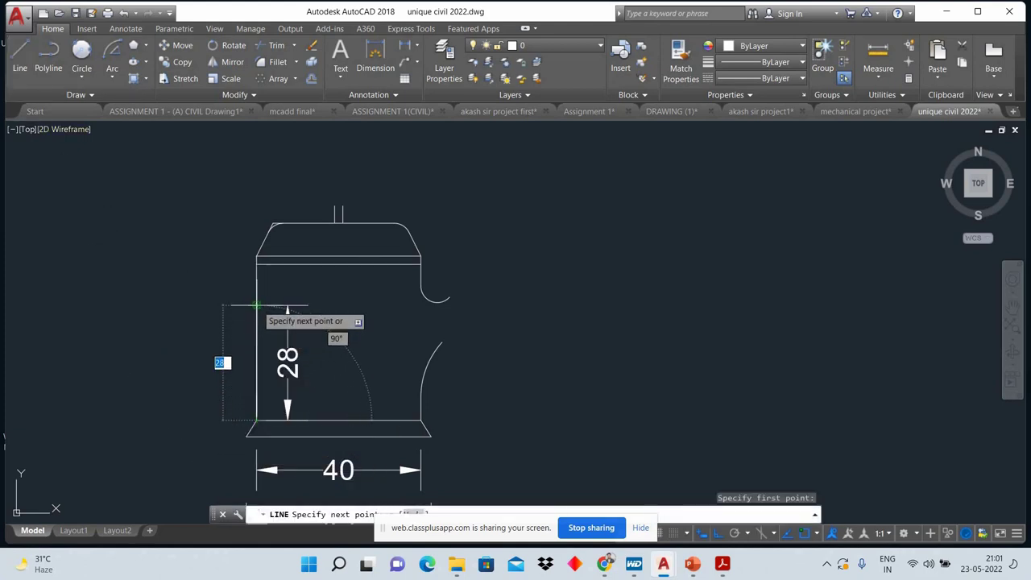
click(256, 305)
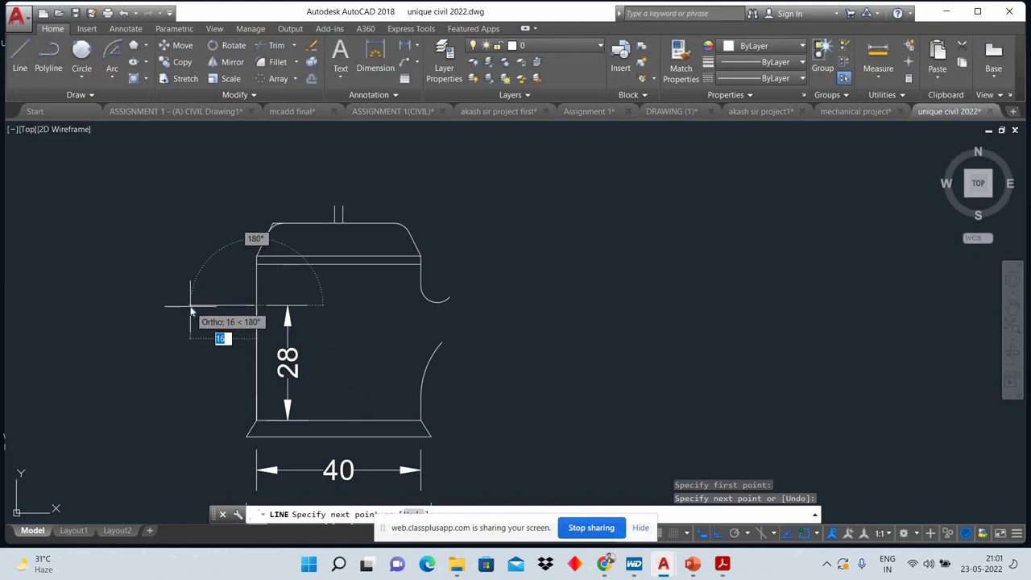
text(10)
key(Return)
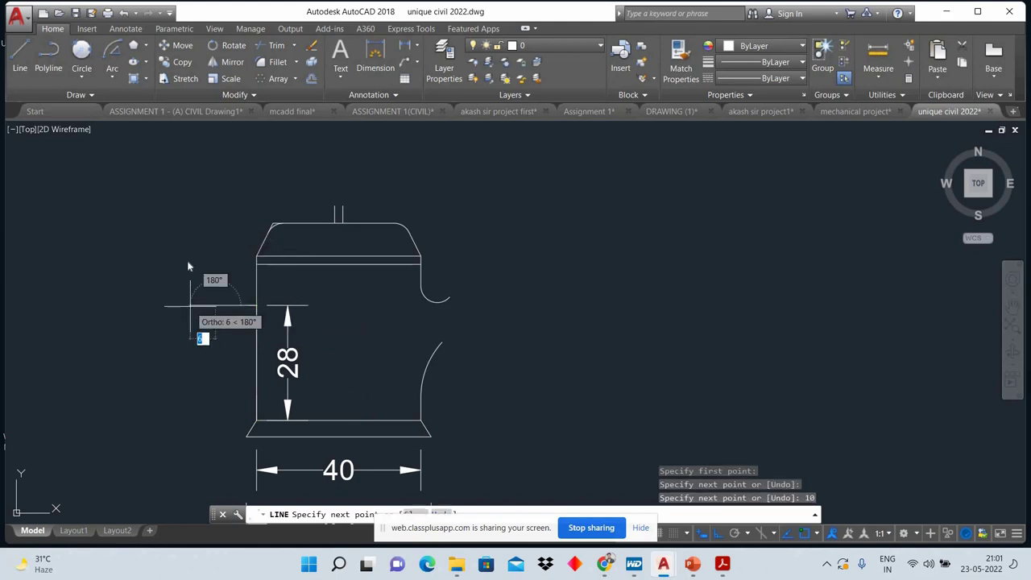
right_click(190, 264)
click(222, 271)
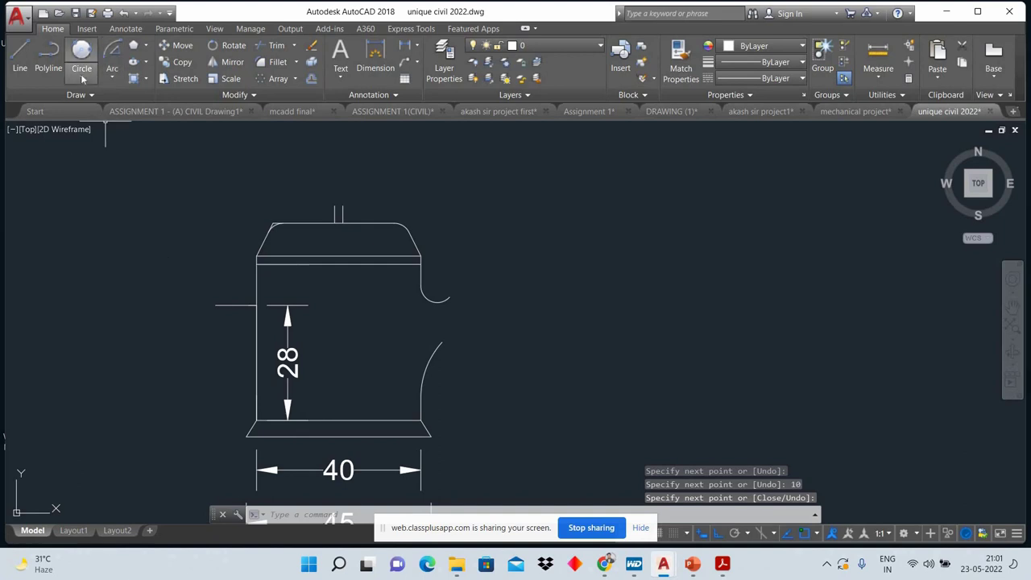
Step: Draw a radius-10 circle centred on the guide line's left end, touching the body side
click(81, 77)
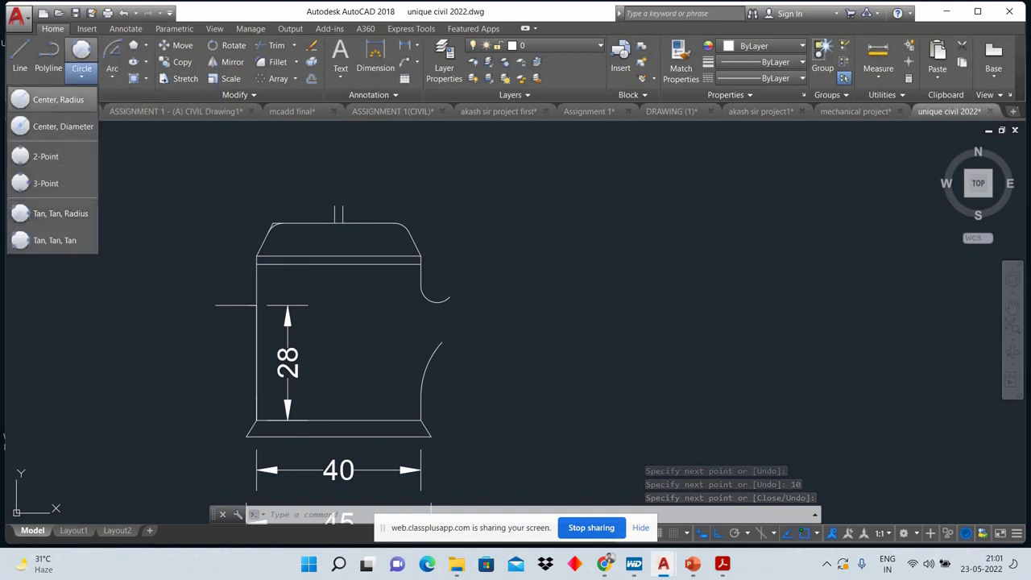
click(53, 99)
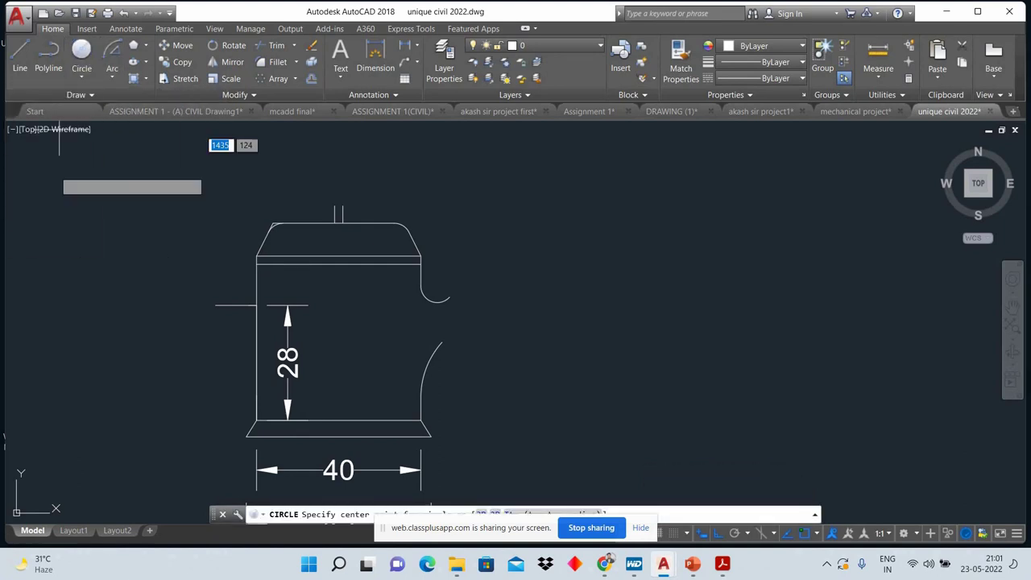
click(215, 305)
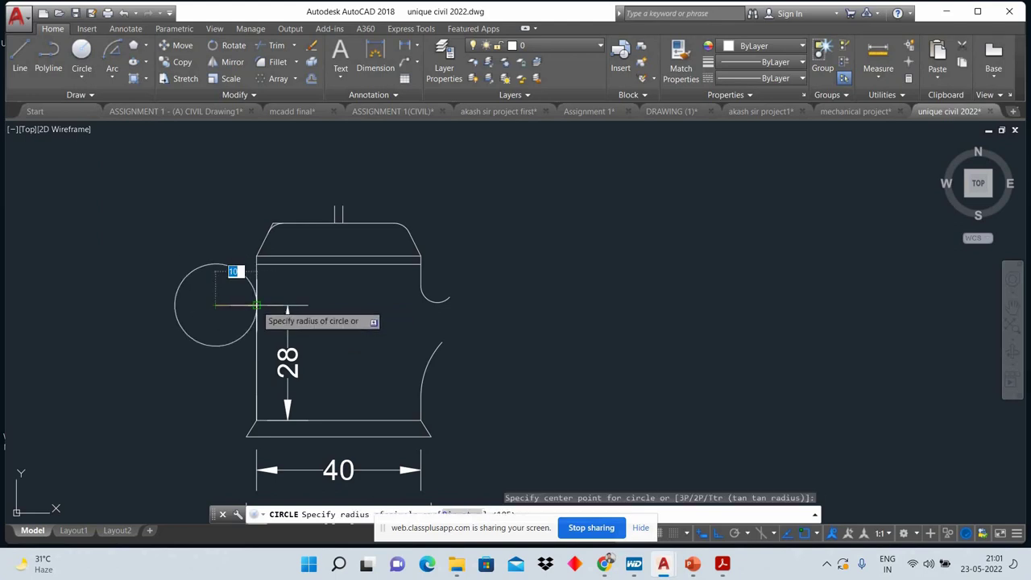
click(256, 304)
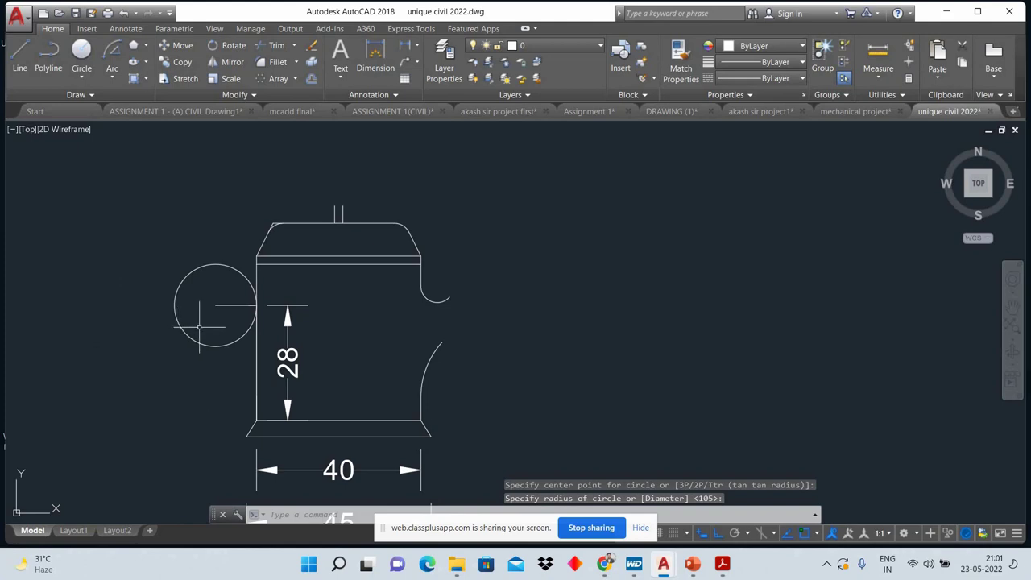
click(169, 349)
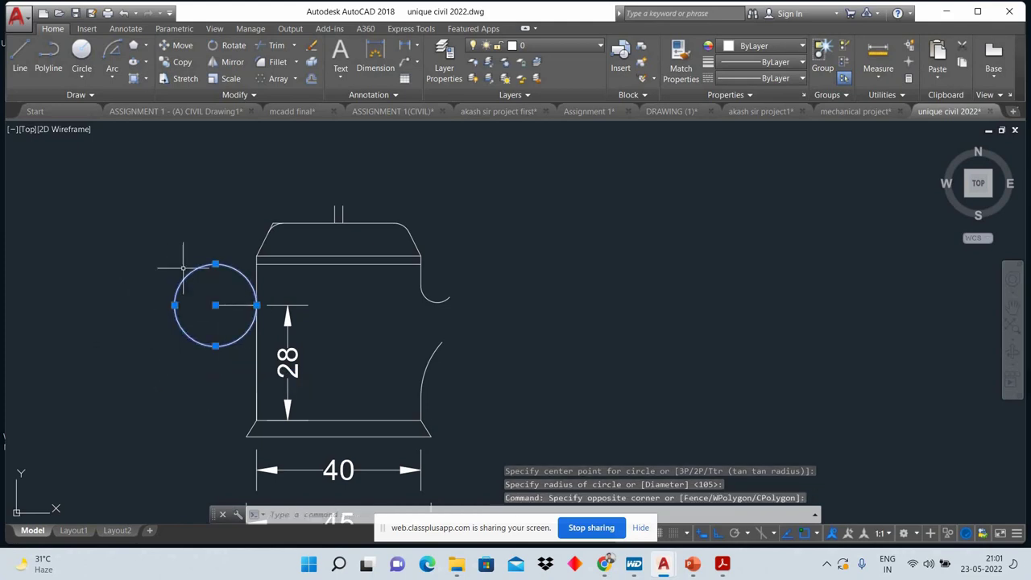
Step: Offset the handle circle 2 units inward to create the inner circle
click(311, 78)
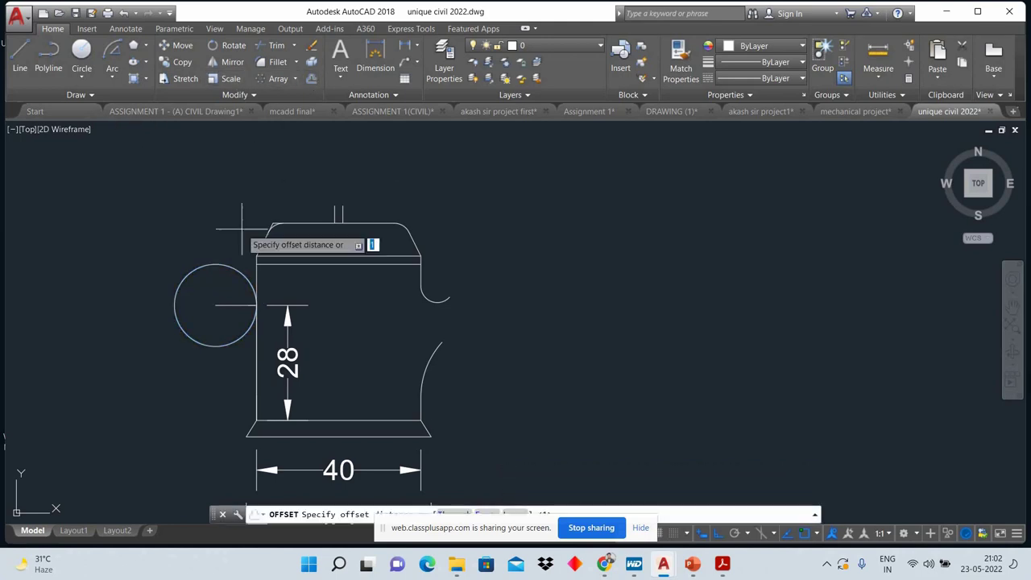
click(215, 305)
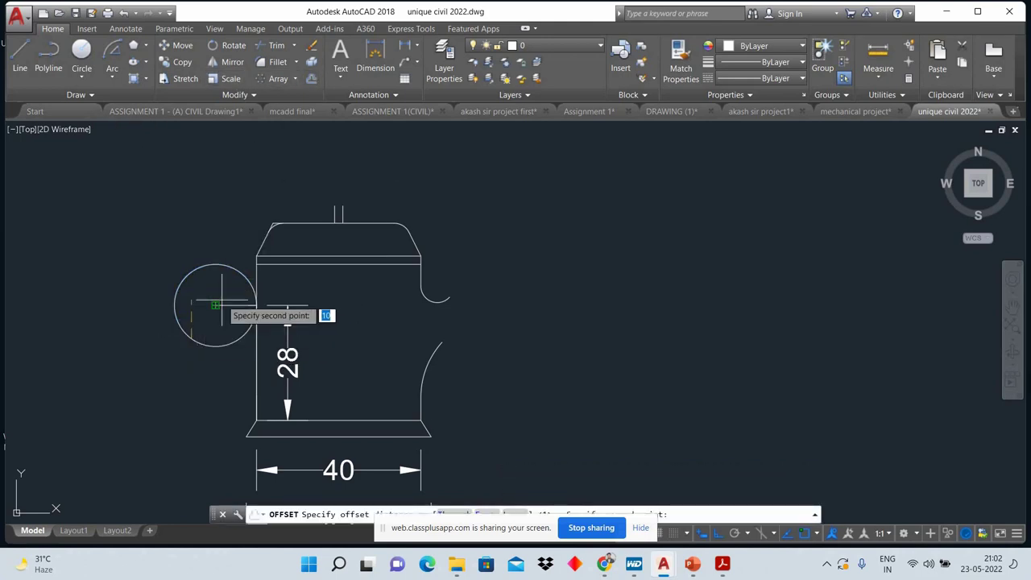
key(Return)
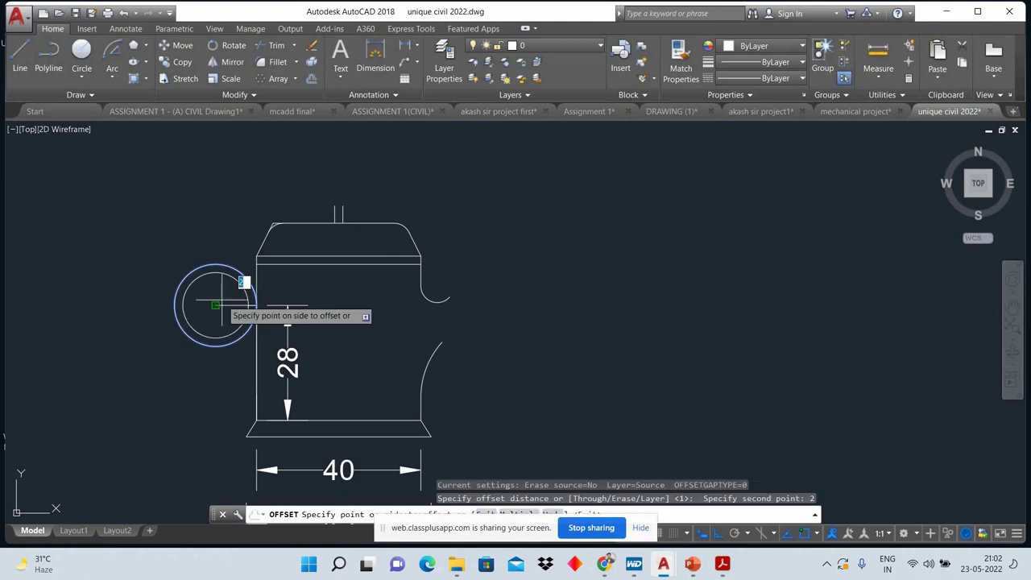
right_click(217, 305)
key(Escape)
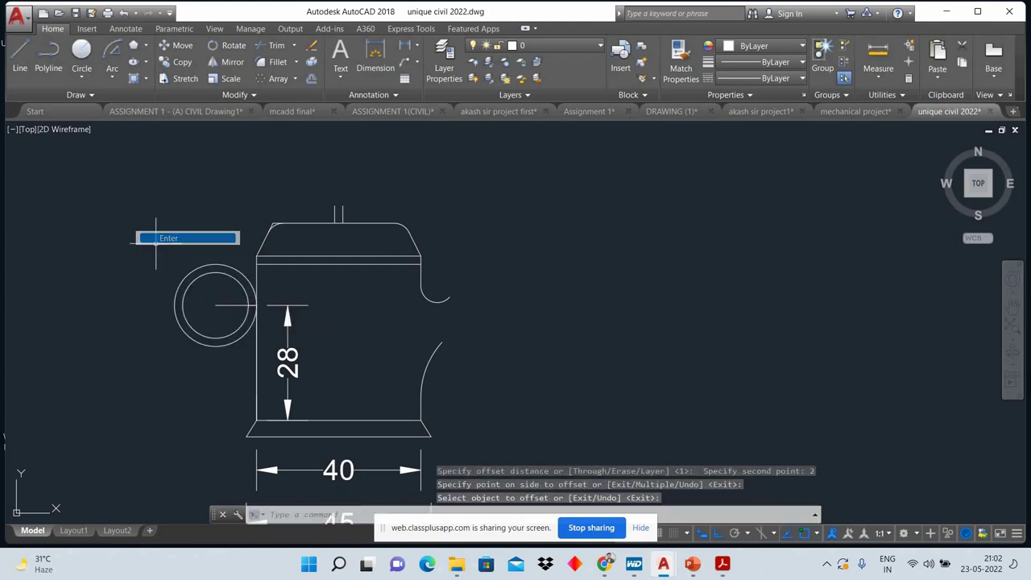
scroll(231, 375, up, 2)
scroll(191, 296, up, 2)
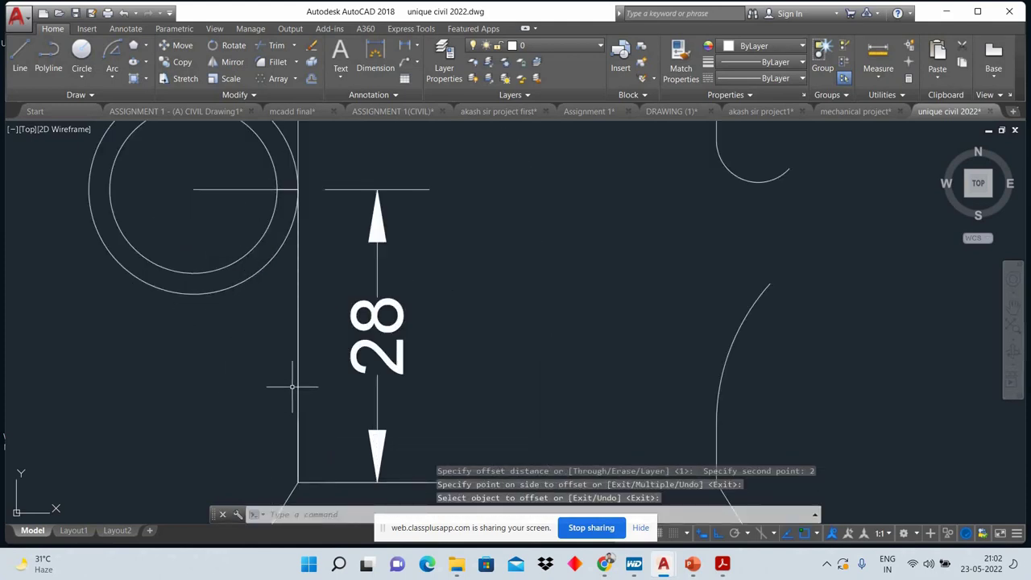
scroll(292, 386, down, 2)
scroll(292, 387, down, 2)
scroll(292, 387, down, 1)
scroll(292, 386, down, 1)
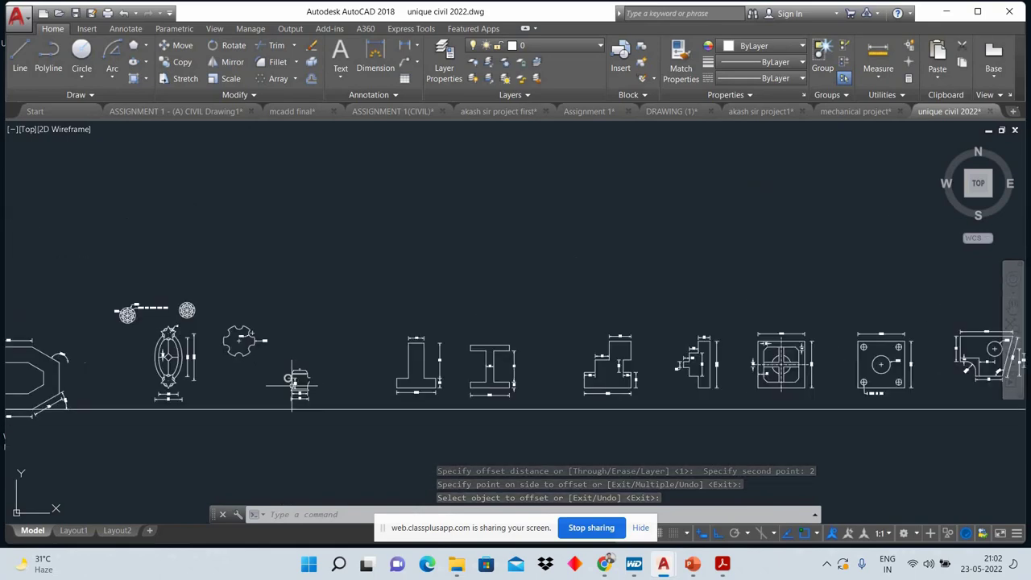
scroll(292, 386, up, 5)
scroll(293, 386, up, 4)
scroll(292, 387, up, 1)
scroll(293, 386, up, 1)
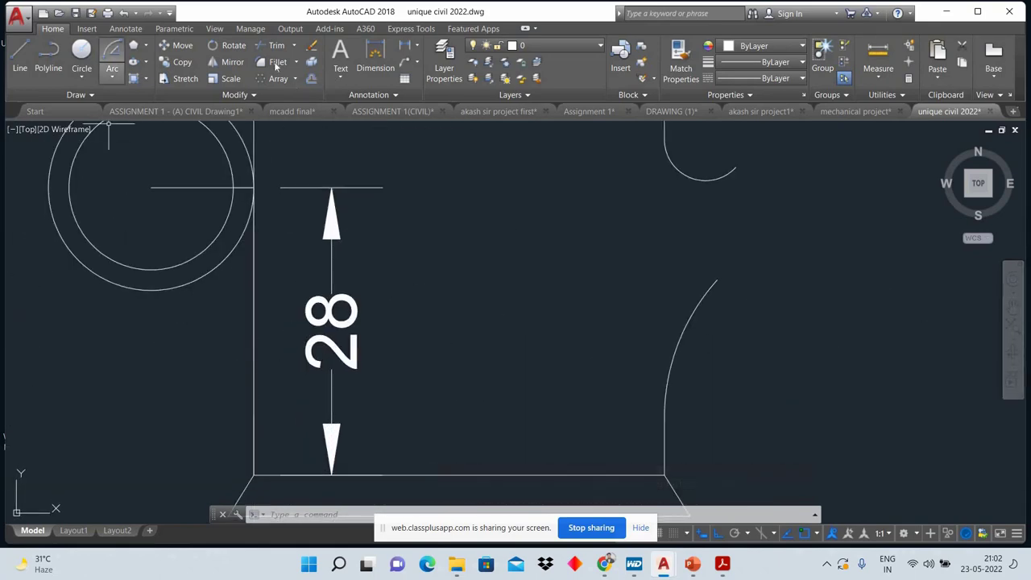
Step: Fillet the outer handle circle to the body's left side with radius 12
right_click(459, 205)
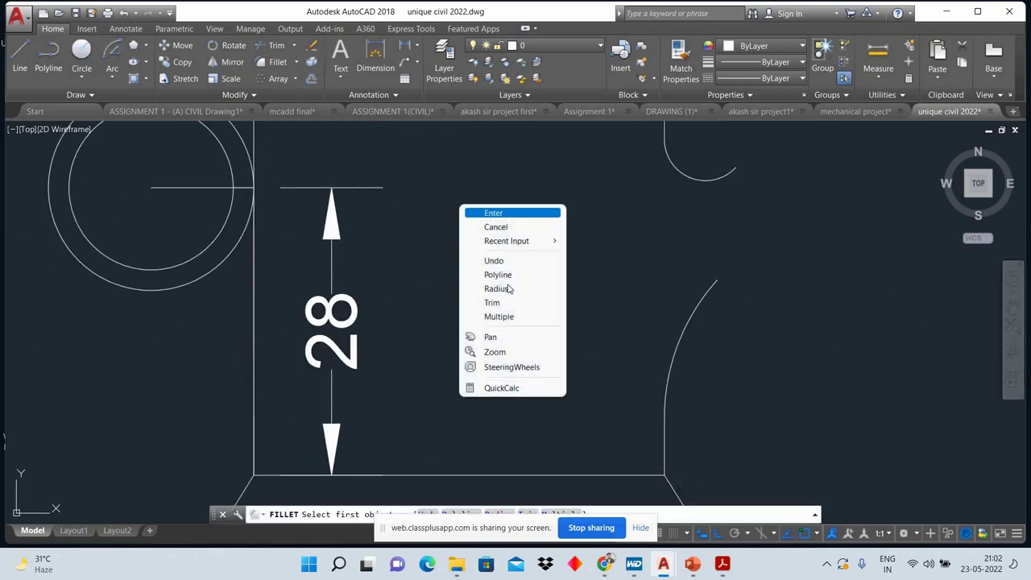
click(506, 288)
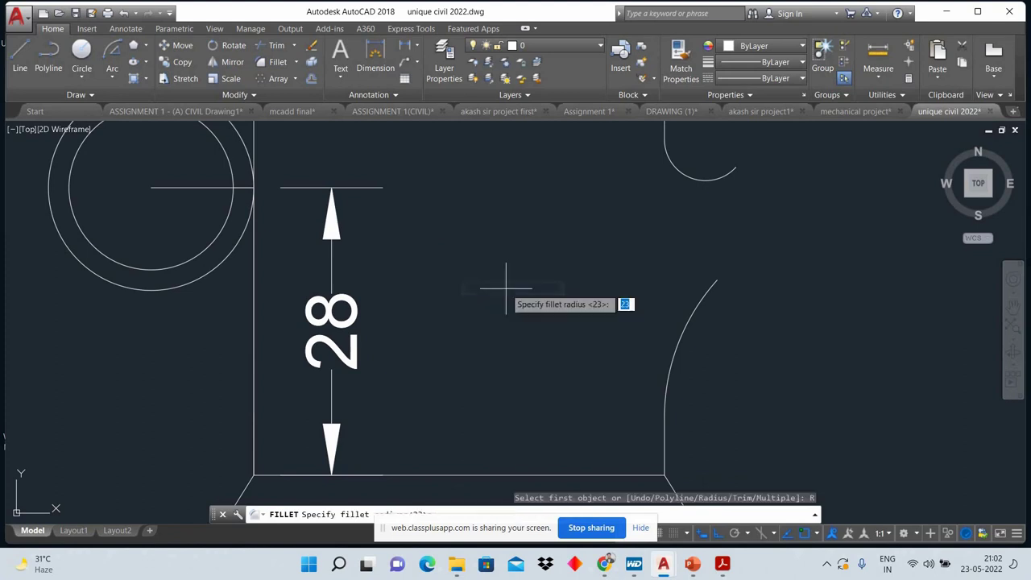
text(12)
key(Return)
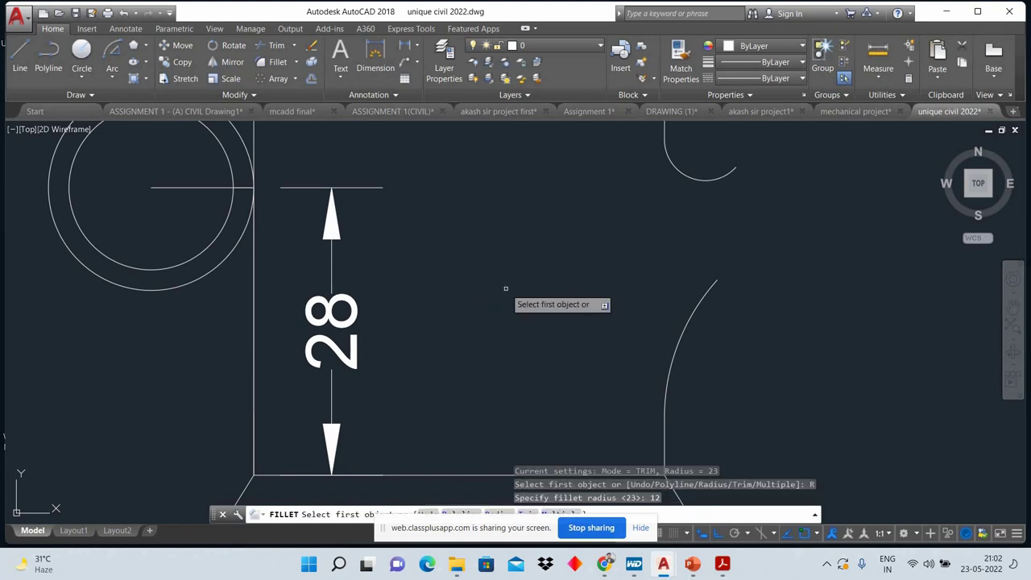
click(169, 287)
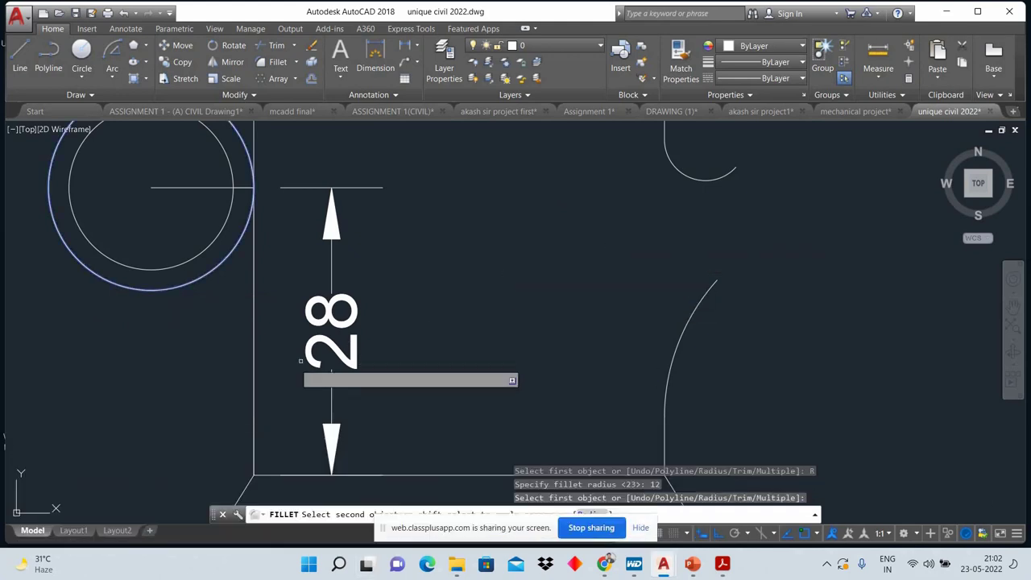
click(251, 366)
click(254, 356)
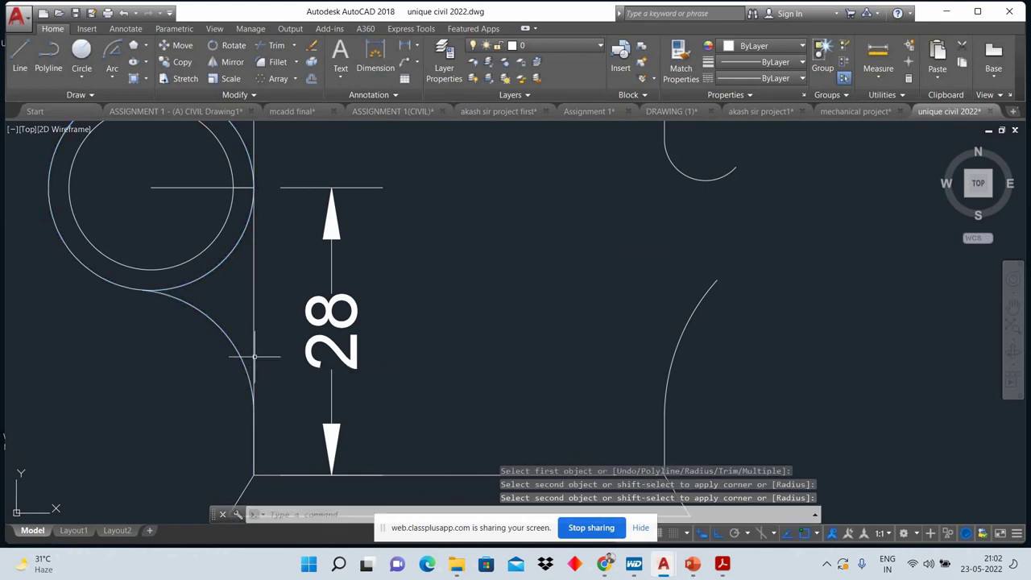
middle_drag(270, 366, 299, 404)
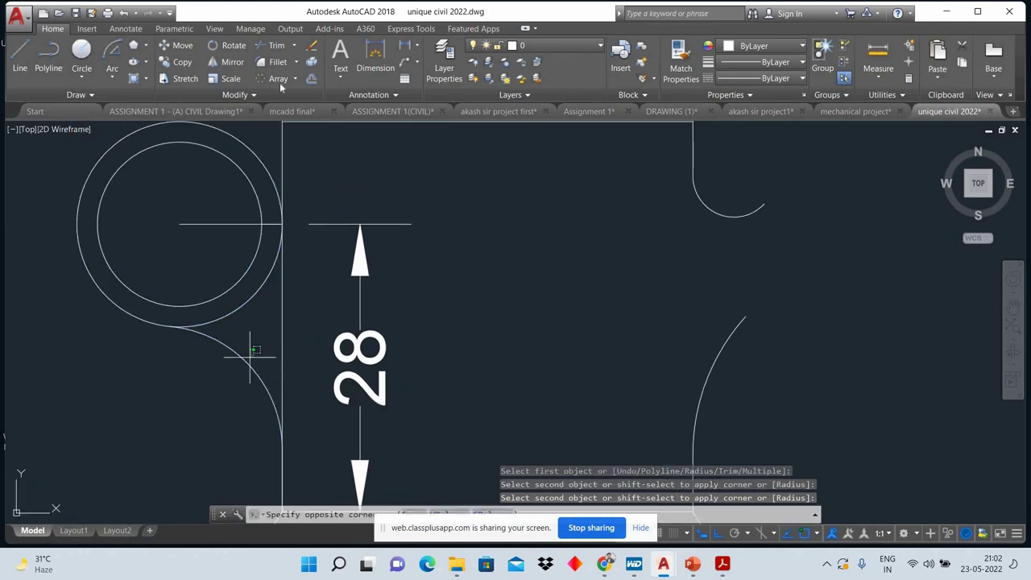
Step: Offset the radius-12 fillet arc 2 units outward to form the lower handle arc
click(248, 358)
click(311, 78)
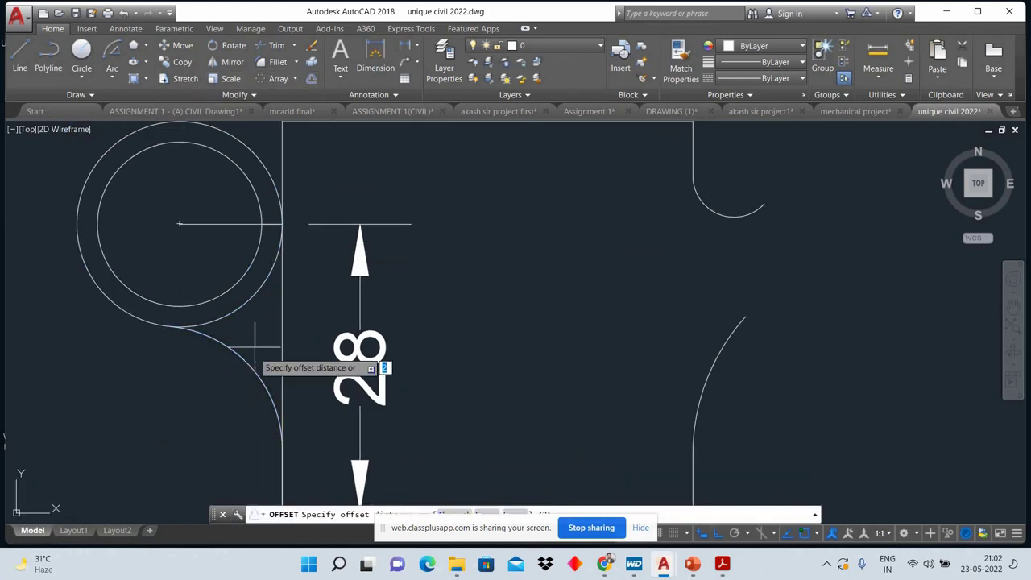
click(233, 373)
key(Return)
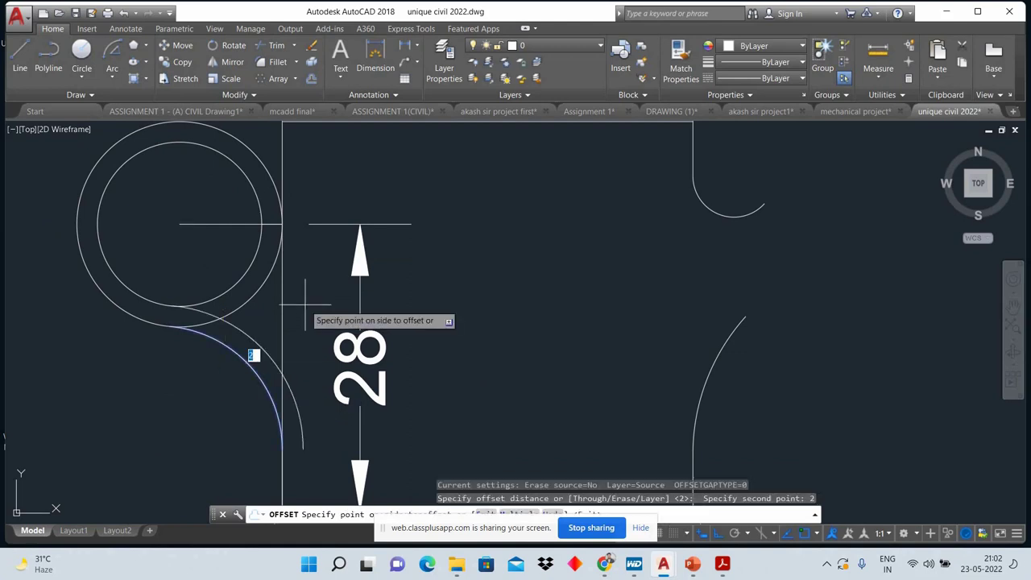
click(323, 248)
right_click(323, 248)
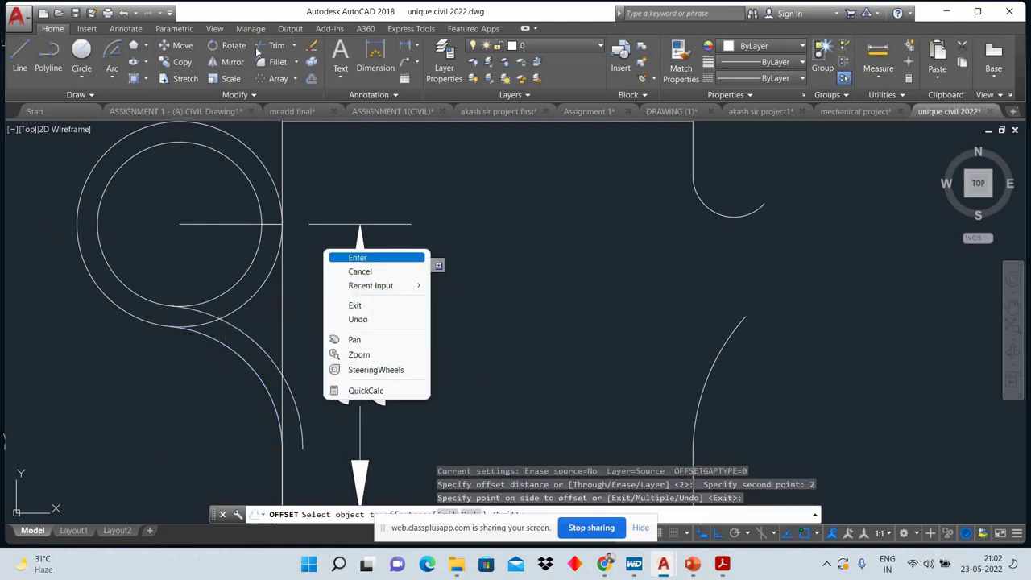
click(338, 258)
Step: Trim the unwanted circle and line pieces inside the body, leaving a clean handle loop
text(tr)
key(Return)
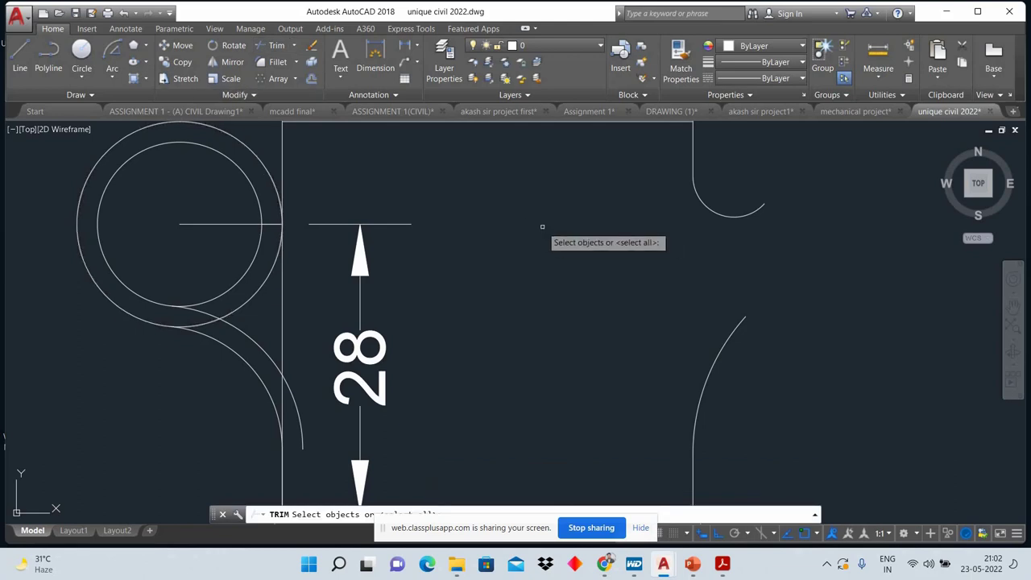
key(Return)
mouse_move(322, 346)
mouse_down()
mouse_move(299, 444)
mouse_move(277, 358)
mouse_up()
drag(238, 199, 168, 248)
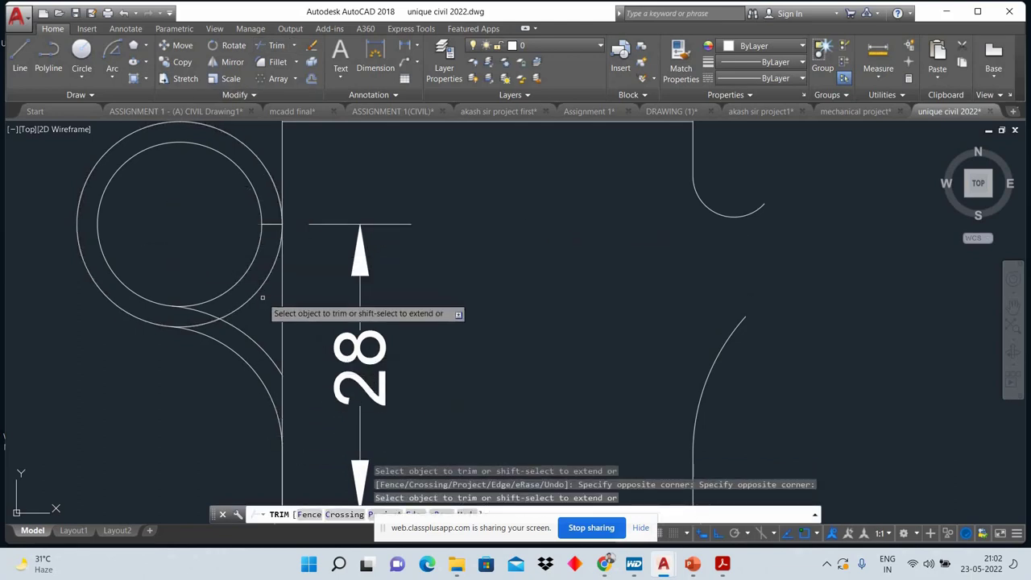
drag(262, 298, 203, 322)
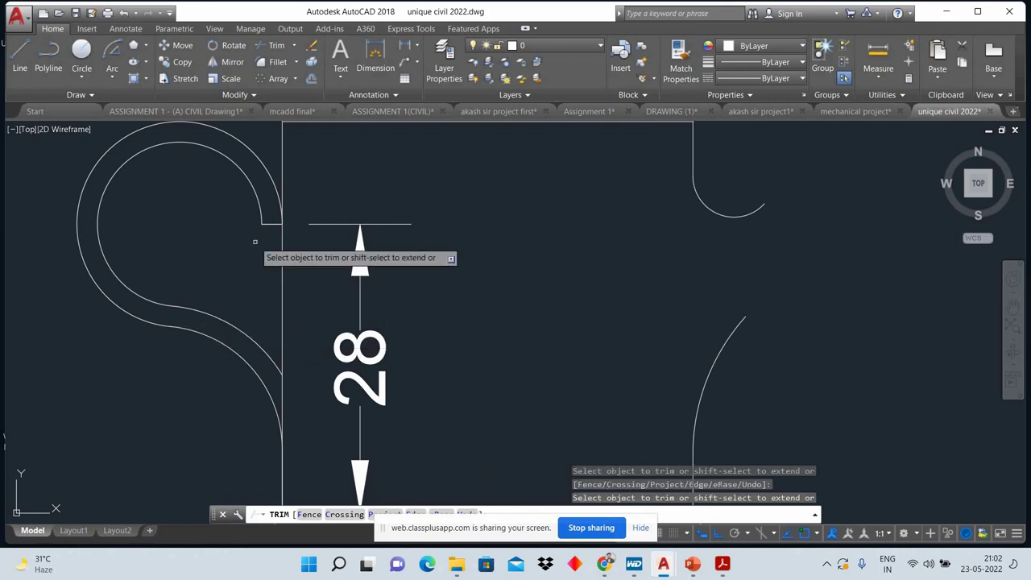
scroll(266, 302, down, 2)
scroll(306, 338, down, 2)
right_click(520, 231)
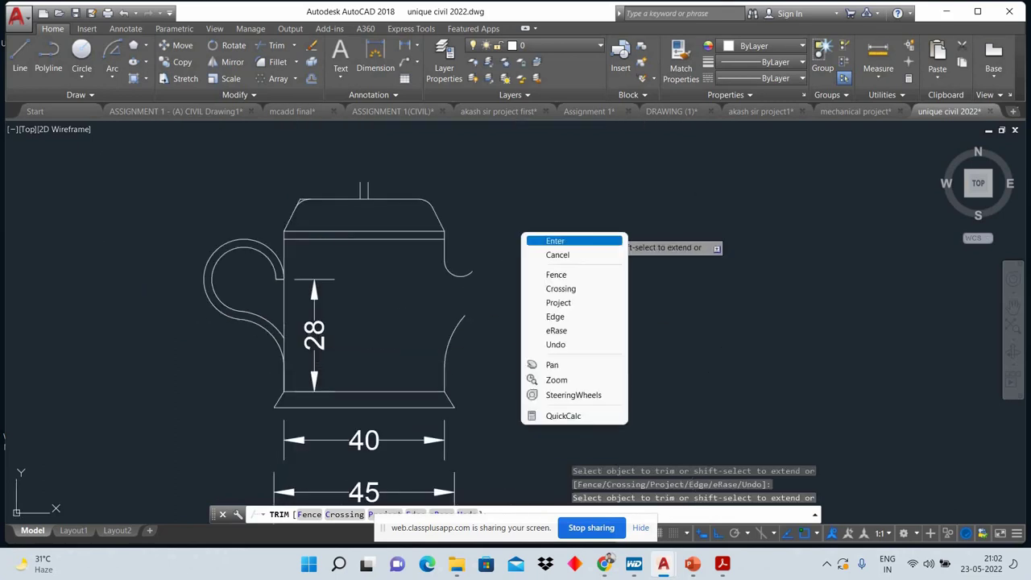
click(539, 236)
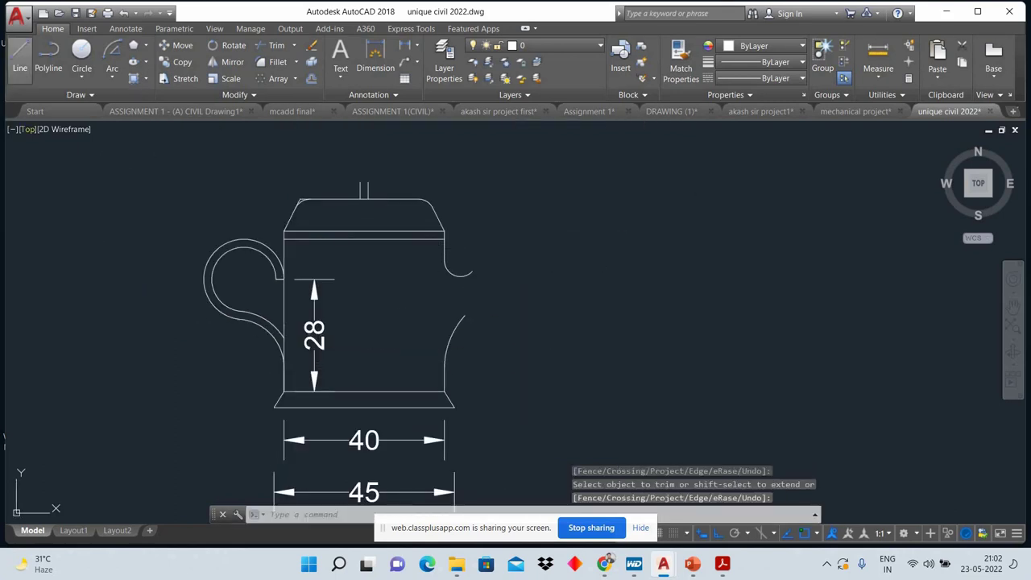
click(21, 54)
Step: Cancel the pending line command without drawing anything
scroll(366, 197, up, 2)
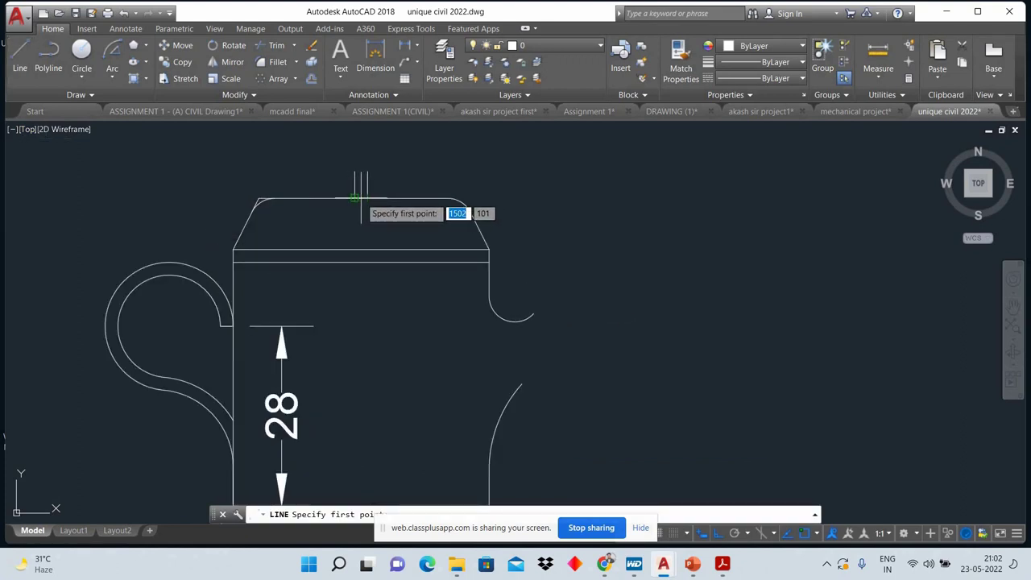
scroll(360, 198, up, 5)
scroll(354, 195, down, 2)
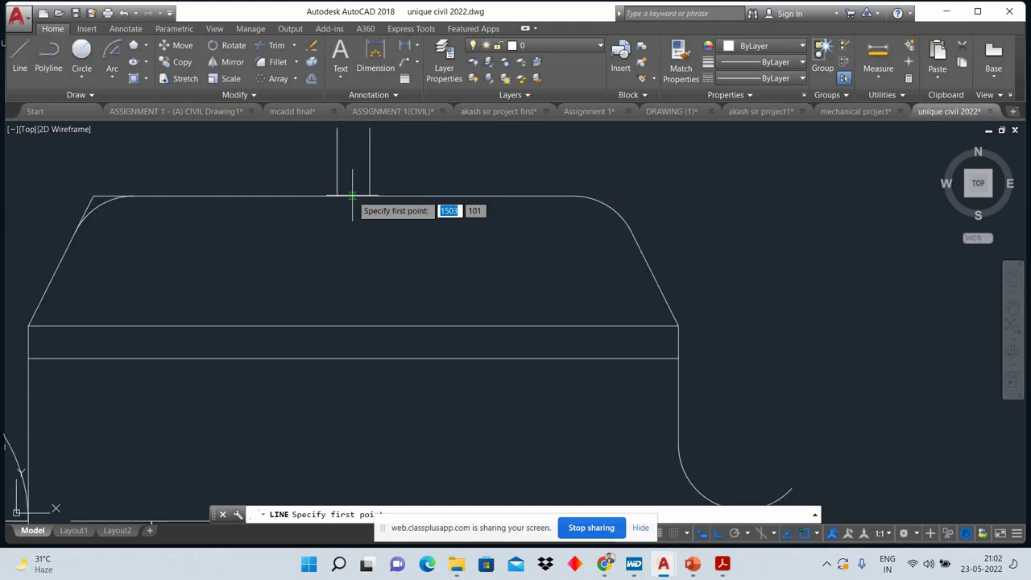
scroll(355, 197, down, 2)
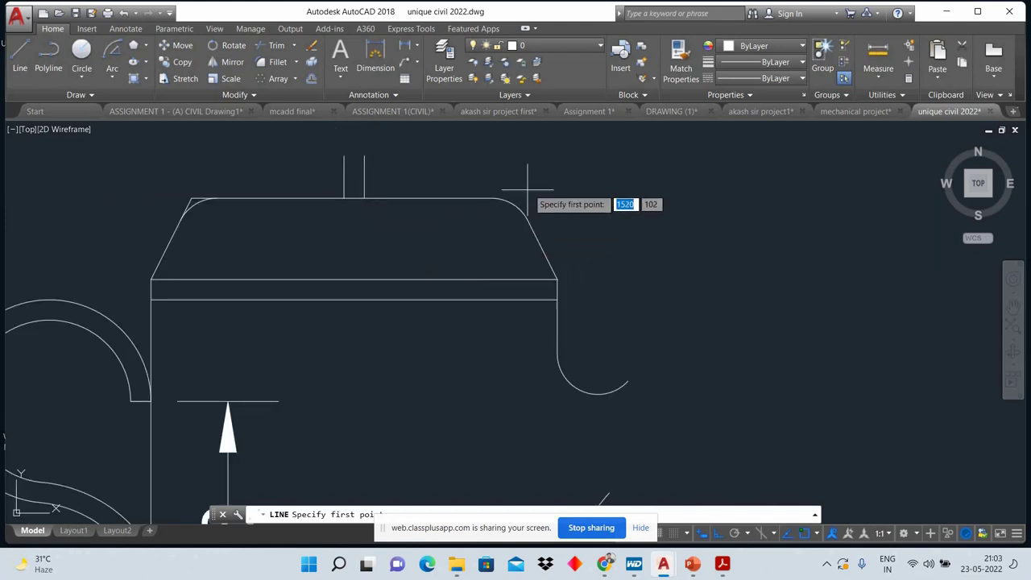
key(Return)
right_click(323, 235)
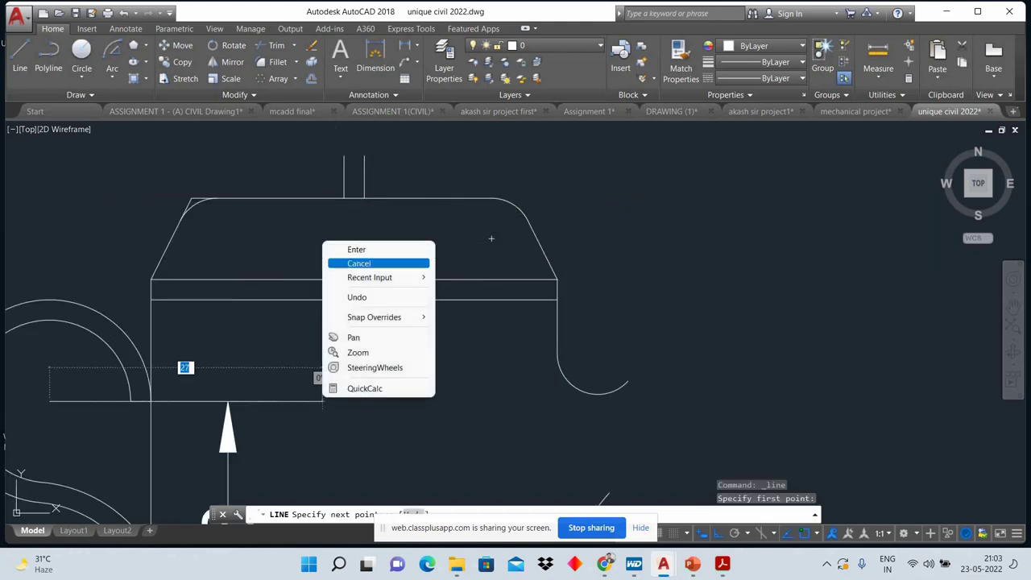
click(344, 262)
Step: Offset the lid base line 8 units upward so it spans the lid's top
click(324, 290)
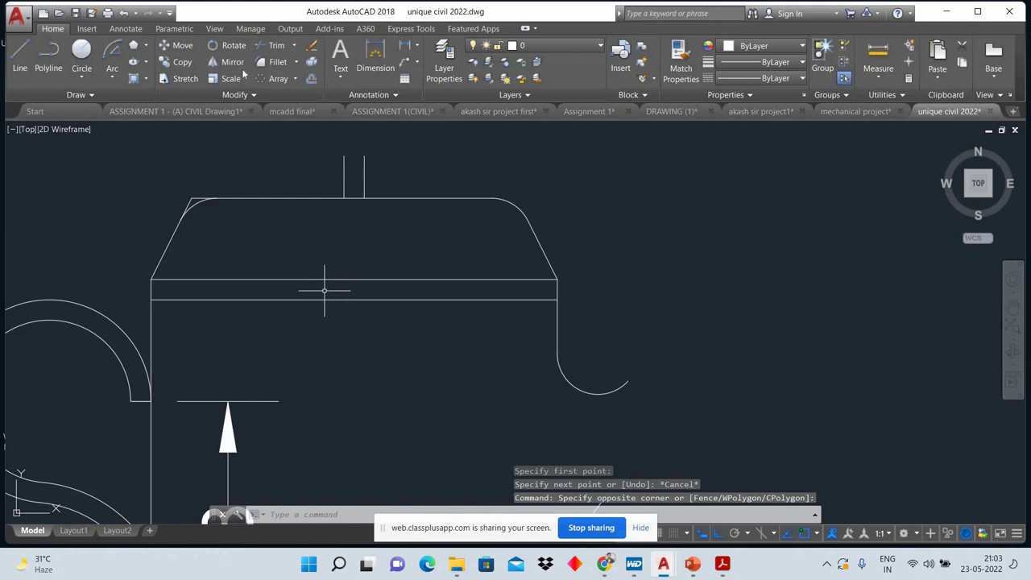
click(311, 78)
click(344, 362)
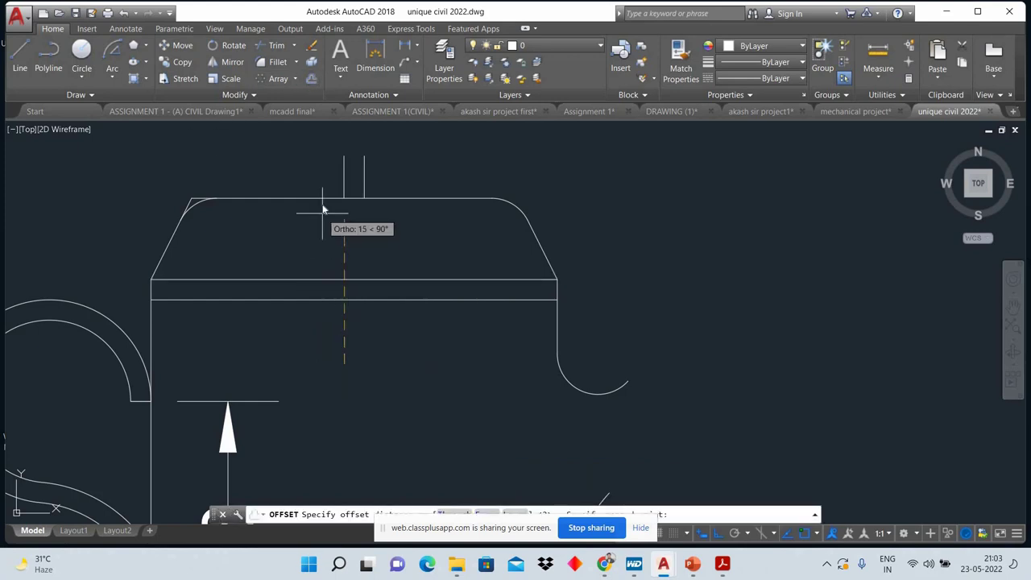
click(322, 200)
click(322, 280)
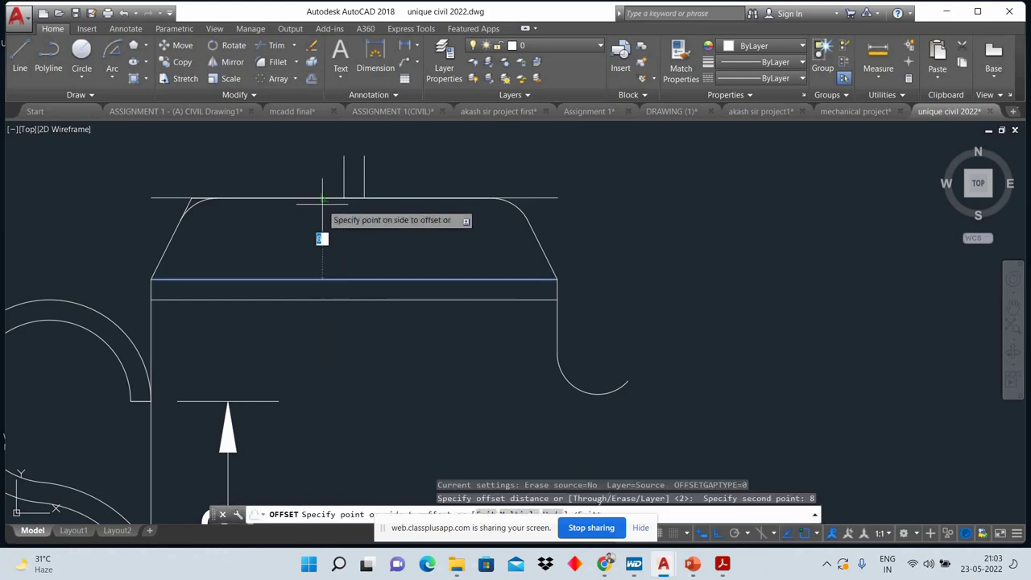
click(324, 203)
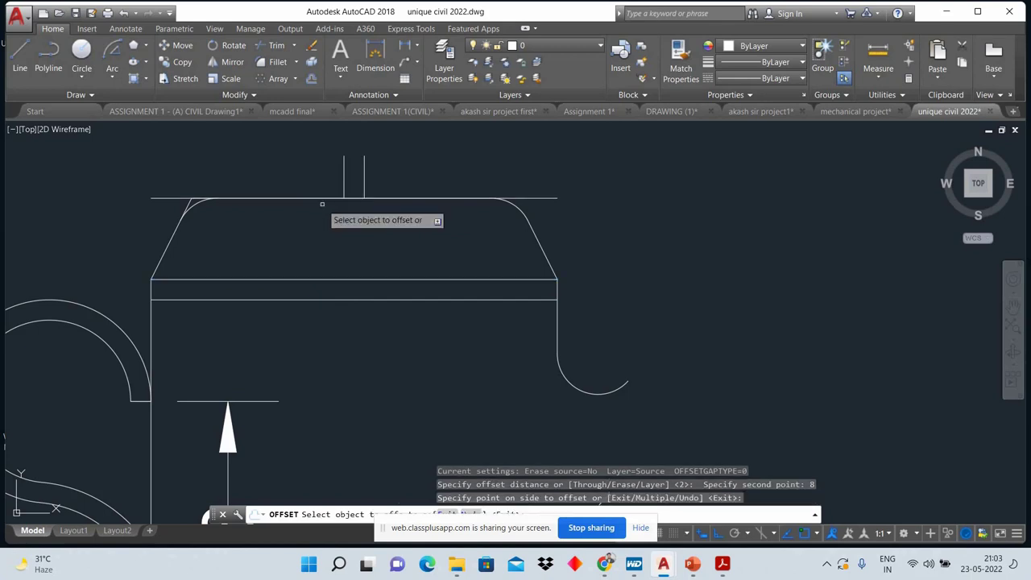
click(19, 57)
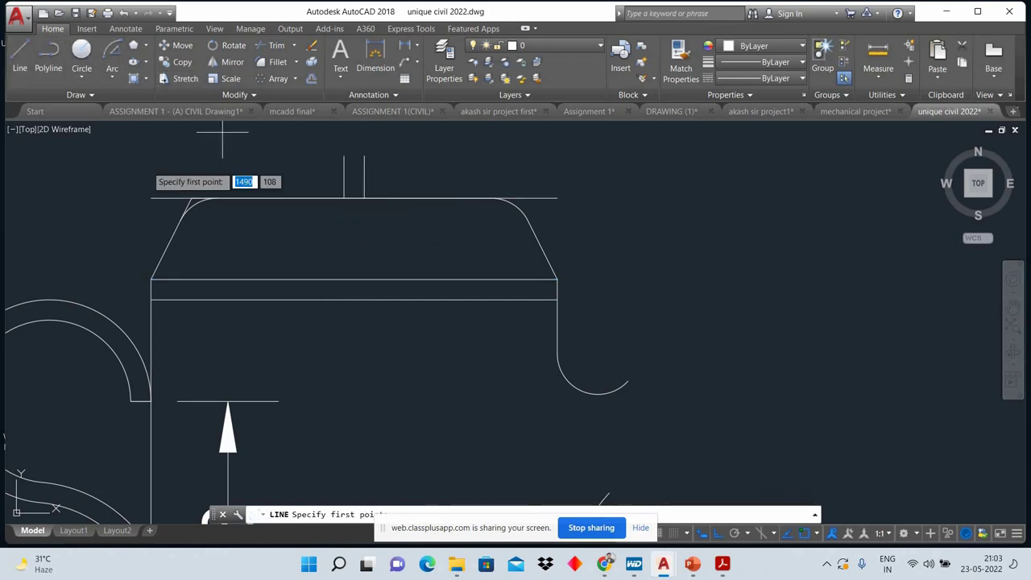
Step: Draw a line 40 units right from the lid top line's right end, then 8 units down
click(352, 198)
middle_drag(720, 193, 586, 203)
text(40)
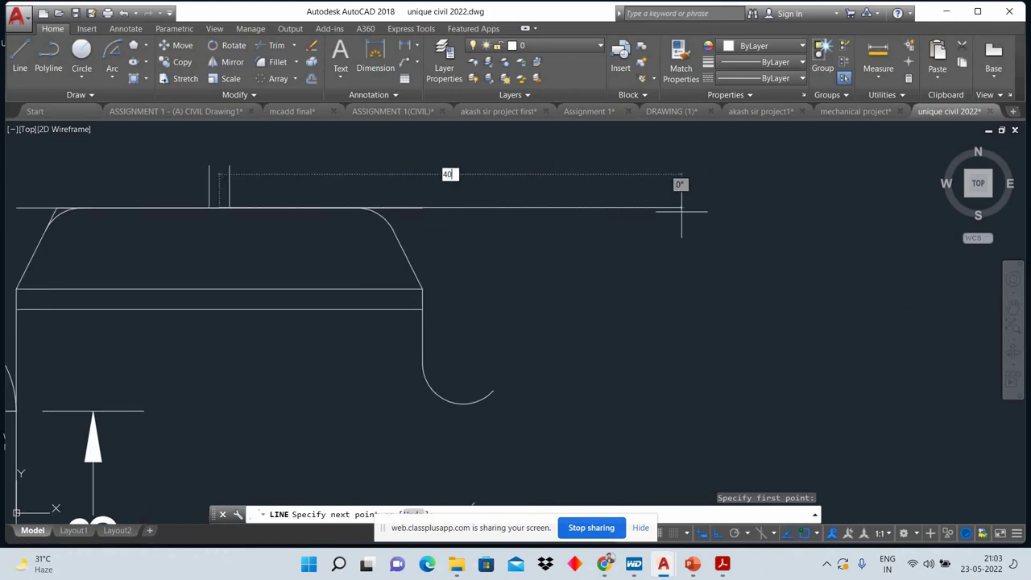
key(Return)
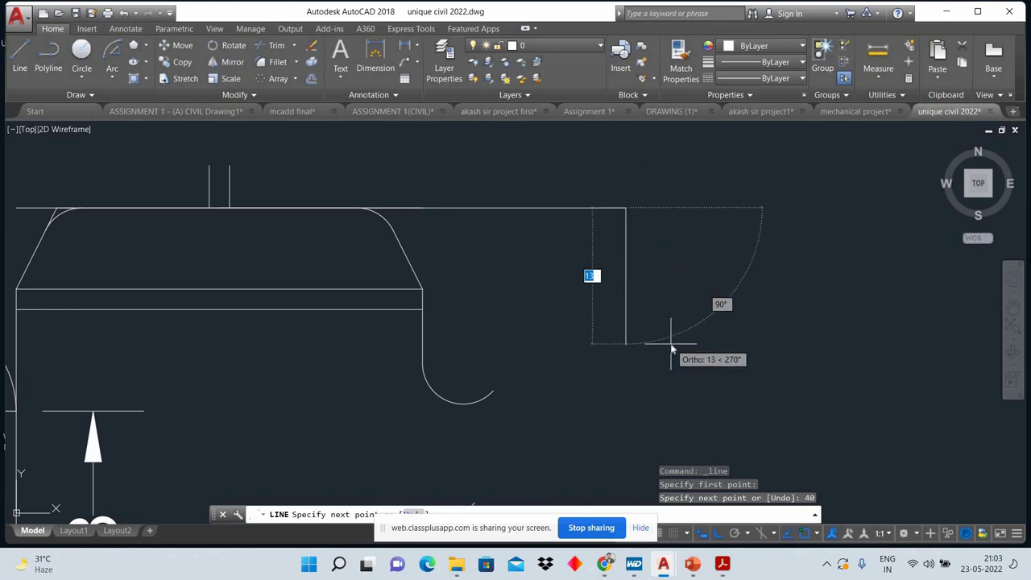
key(Return)
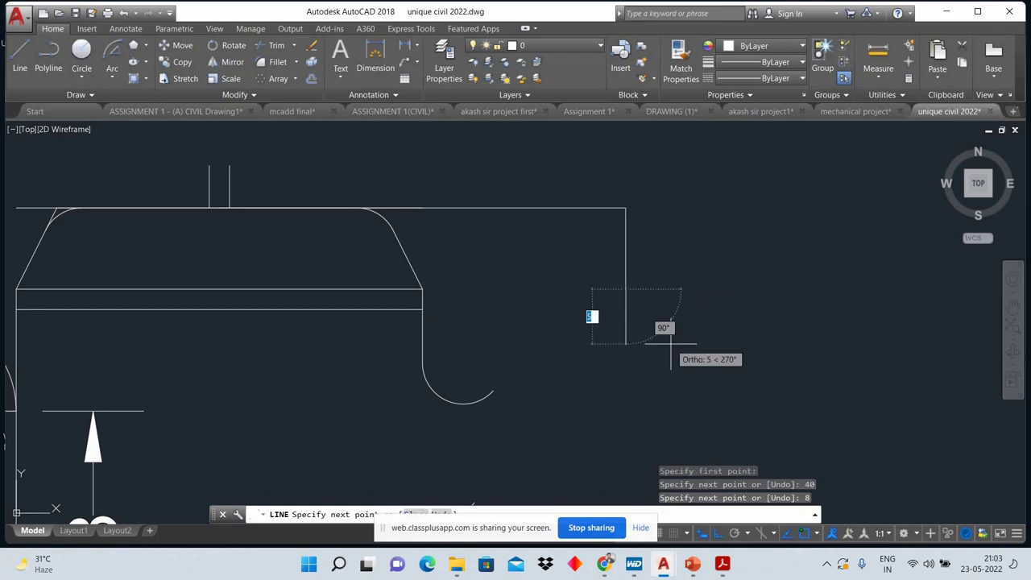
right_click(726, 266)
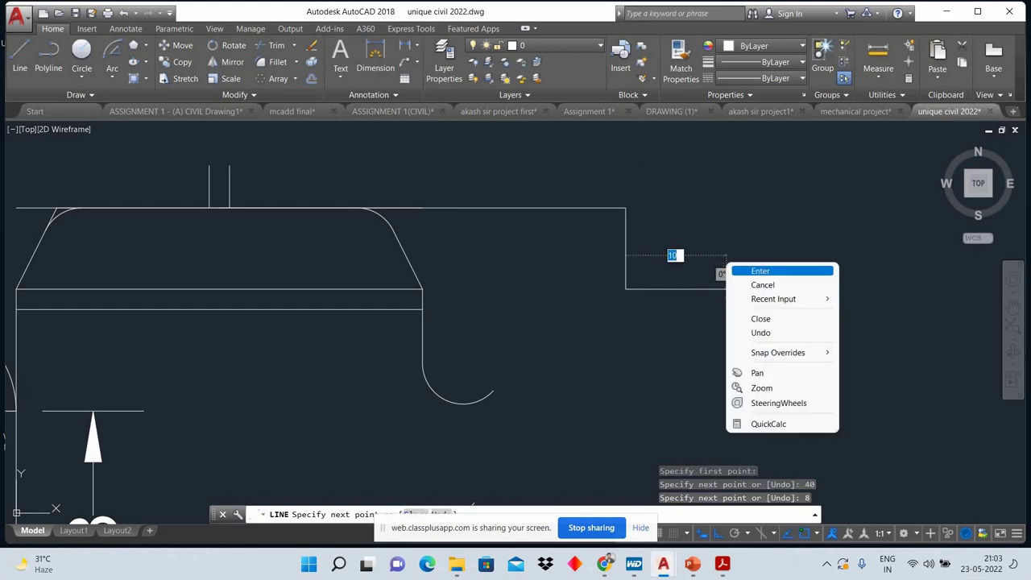
click(760, 270)
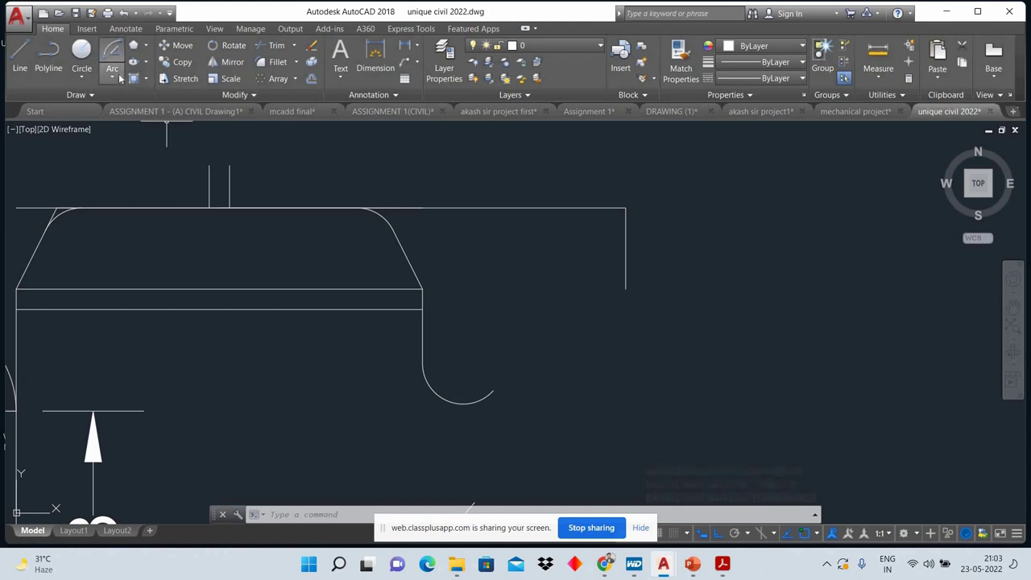
click(112, 58)
Step: Place a 48° construction line through the bottom of the 8-unit drop
click(56, 95)
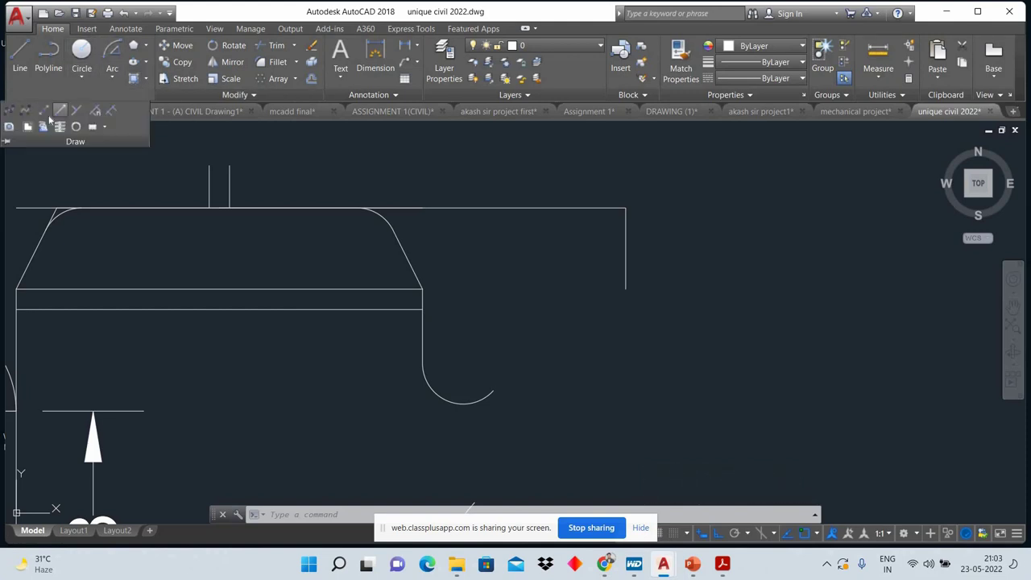
click(43, 110)
right_click(489, 251)
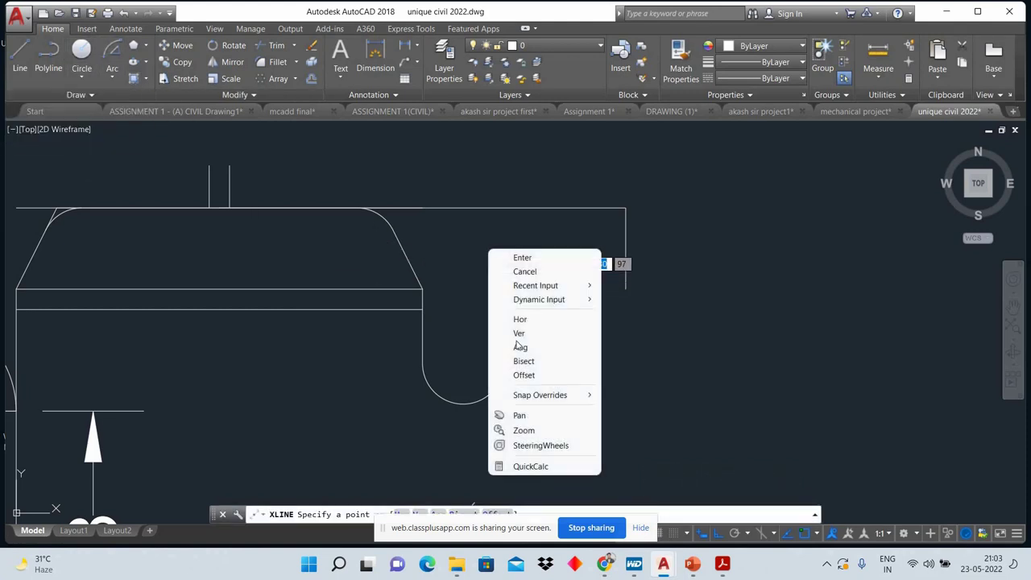
click(520, 346)
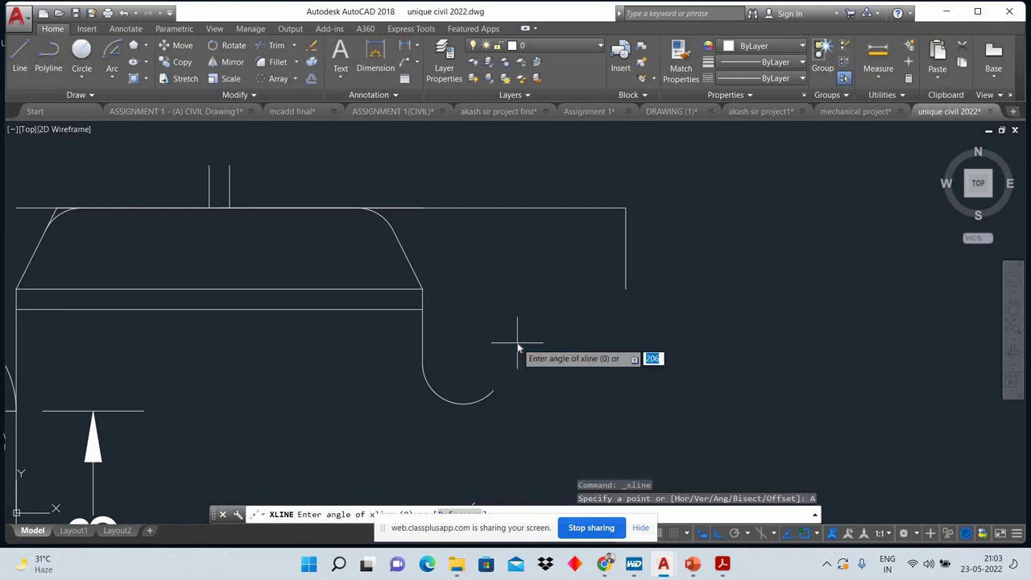
text(48)
key(Return)
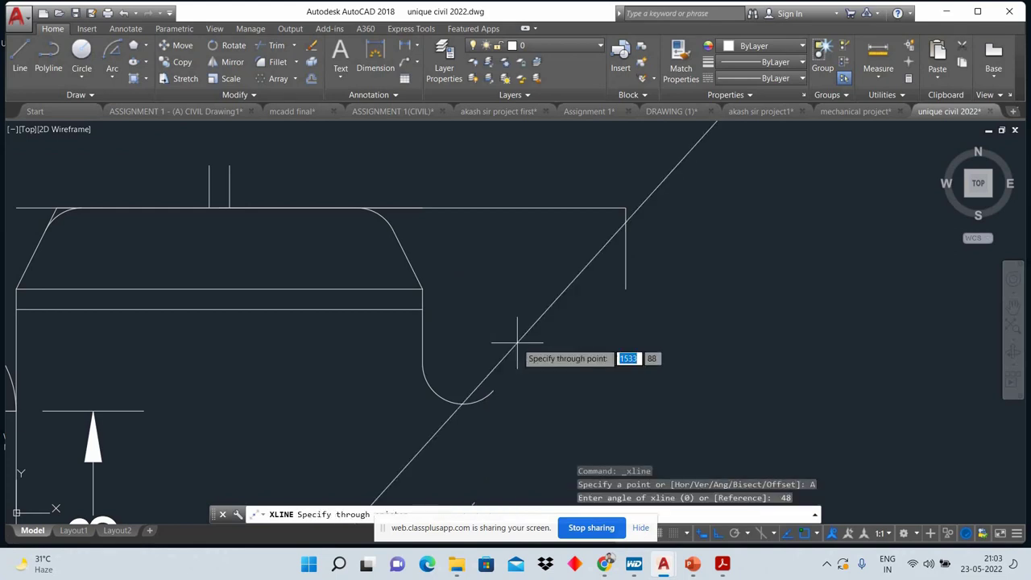
click(614, 295)
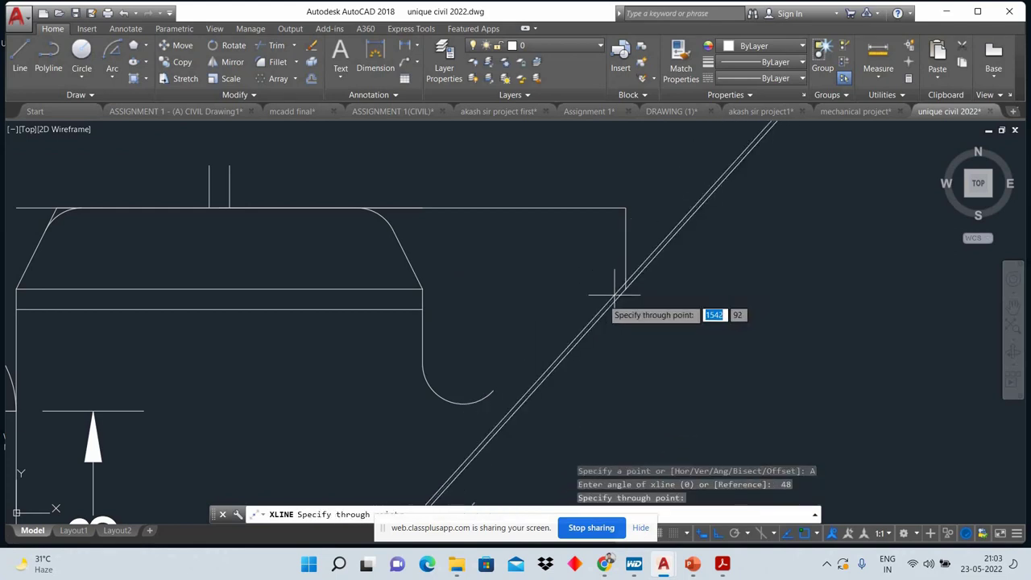
key(Return)
Step: Trim the 48° line off above the top line and select the remaining spout diagonal
scroll(736, 297, down, 2)
scroll(743, 304, down, 2)
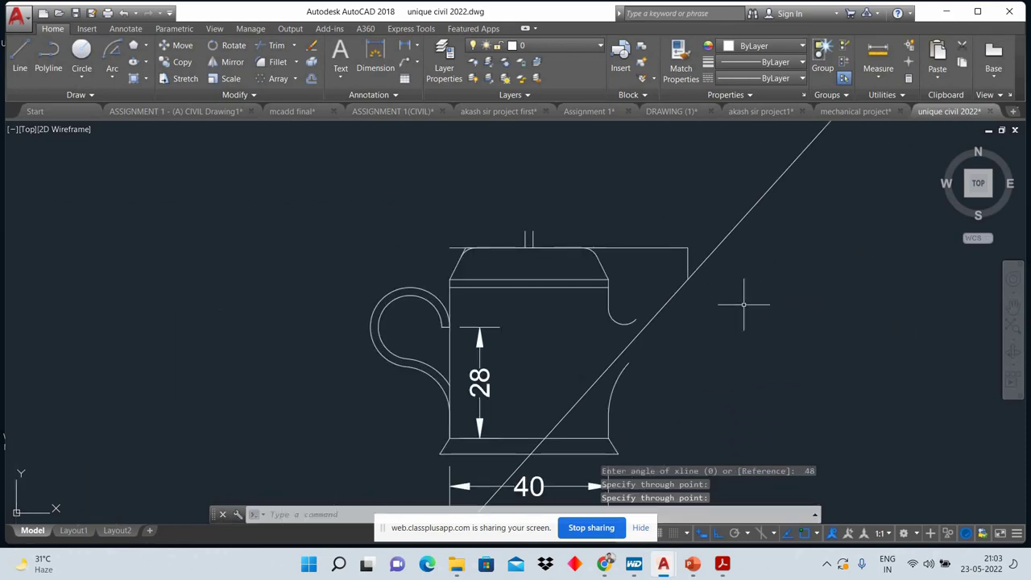
middle_drag(743, 304, 727, 280)
scroll(675, 256, up, 2)
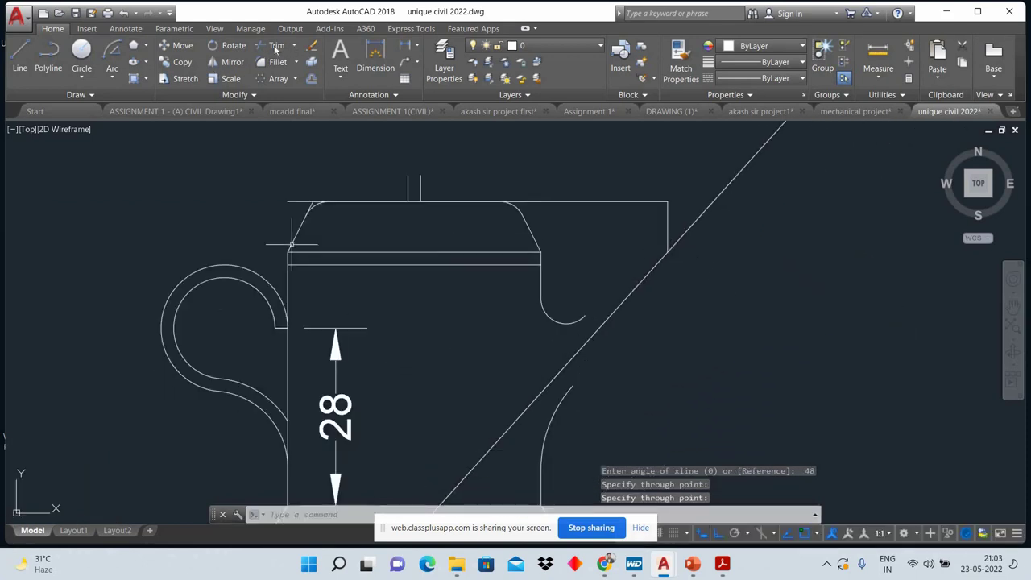
key(Return)
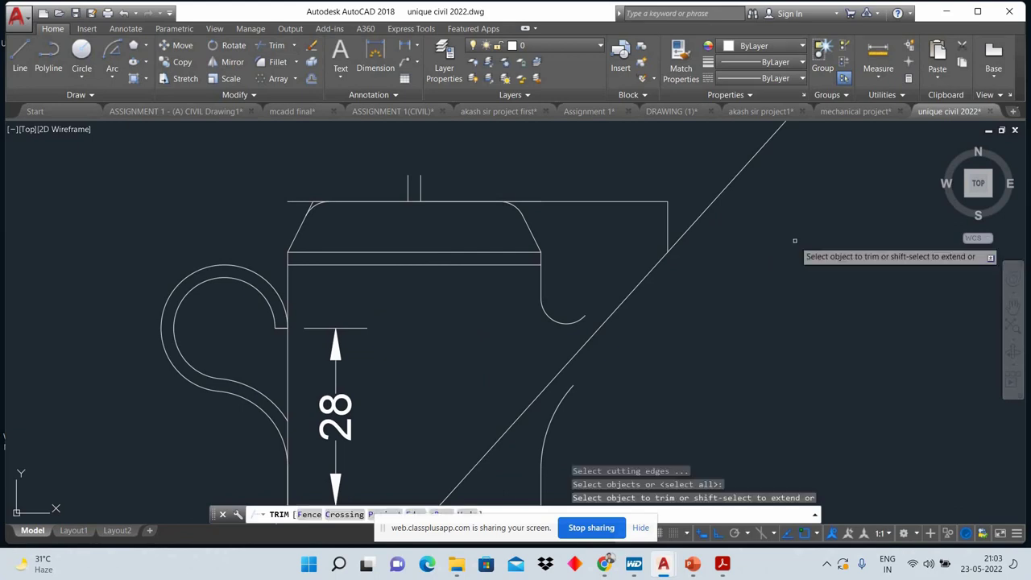
click(720, 192)
right_click(782, 237)
click(817, 224)
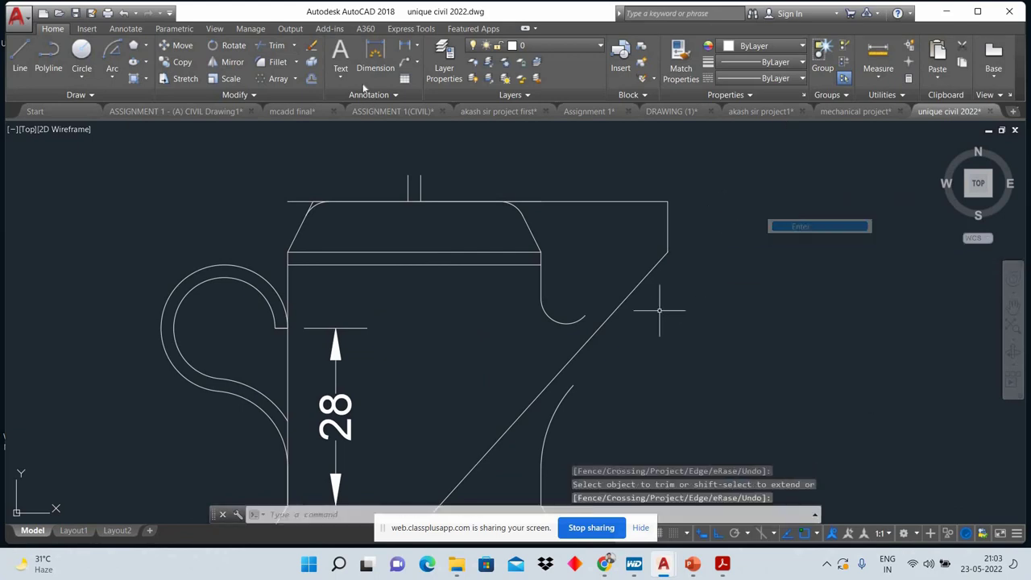
click(665, 313)
click(621, 270)
Step: Offset the 48° spout diagonal 3 units to each side, creating two parallel walls
text(o)
key(Return)
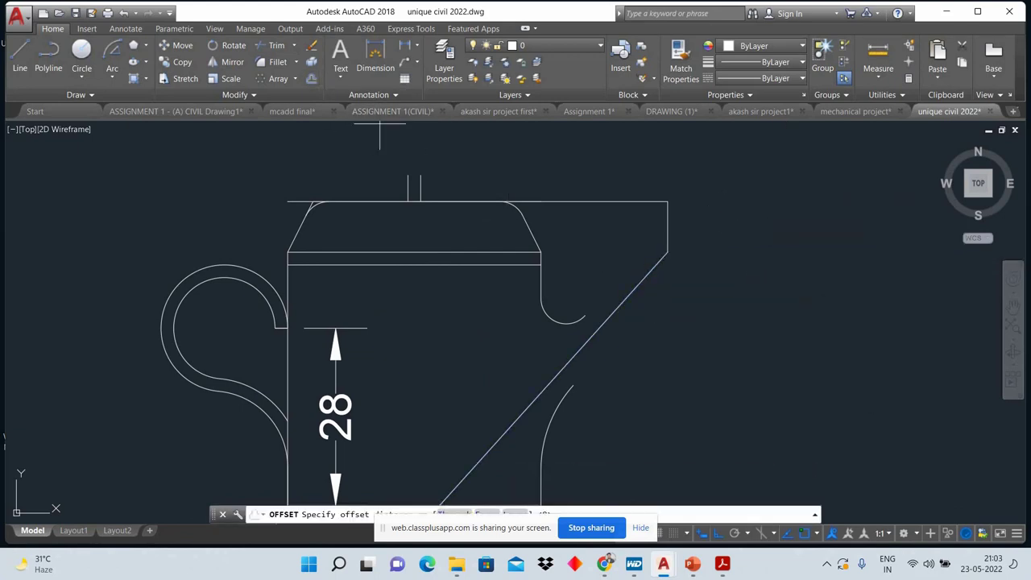
click(669, 338)
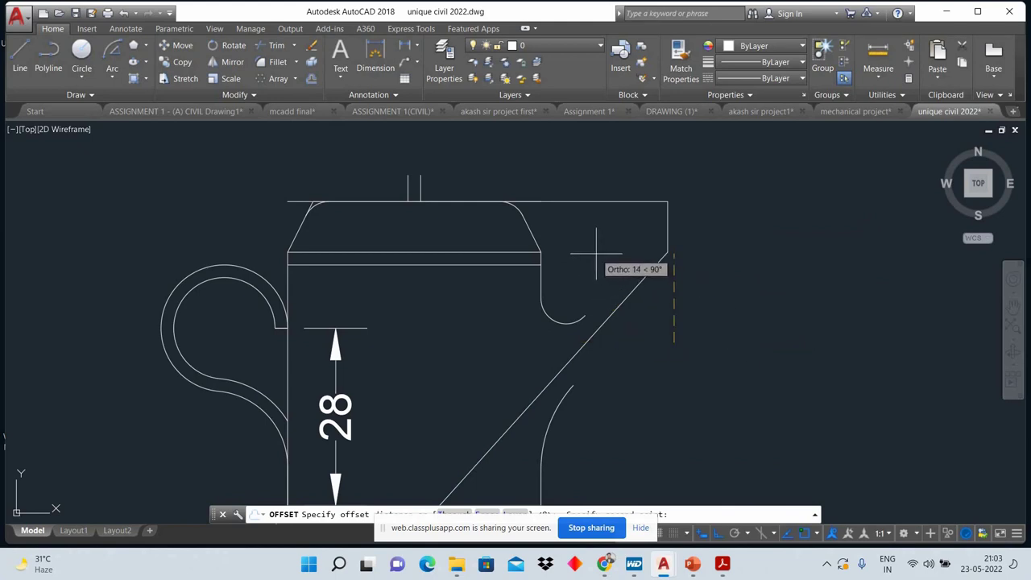
text(3)
key(Return)
click(626, 282)
click(644, 278)
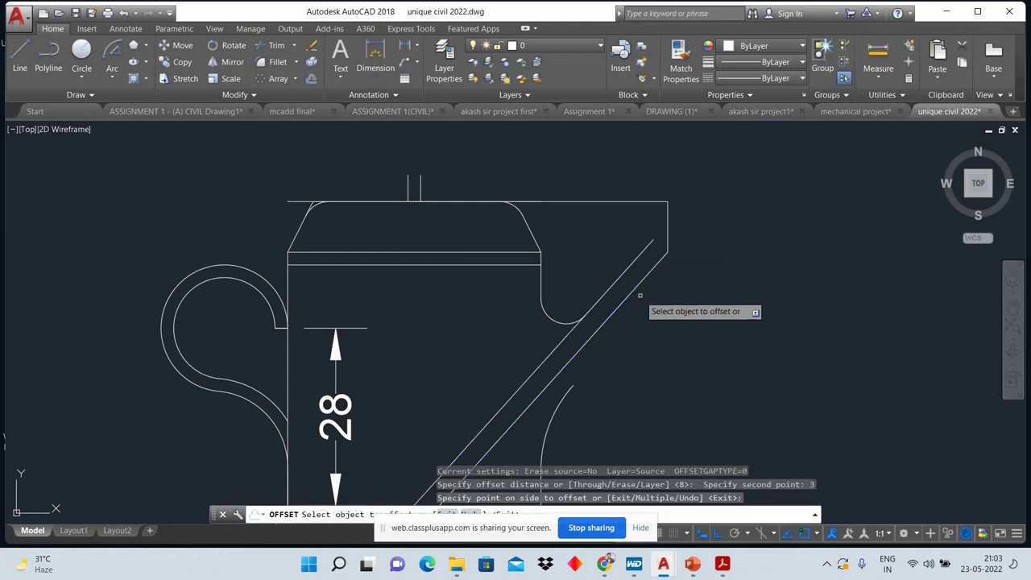
click(632, 305)
click(667, 334)
right_click(734, 242)
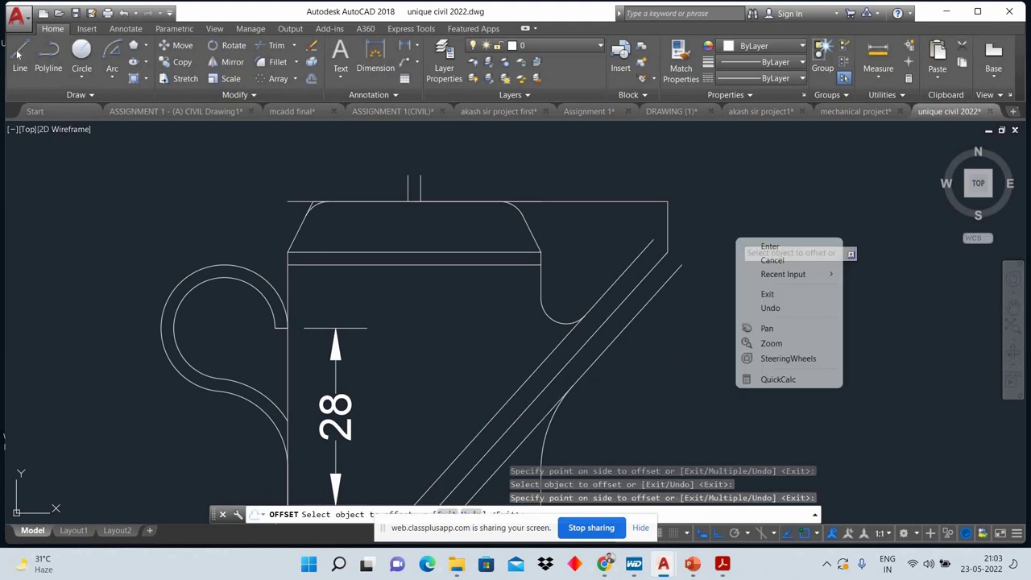
click(761, 246)
text(l)
key(Return)
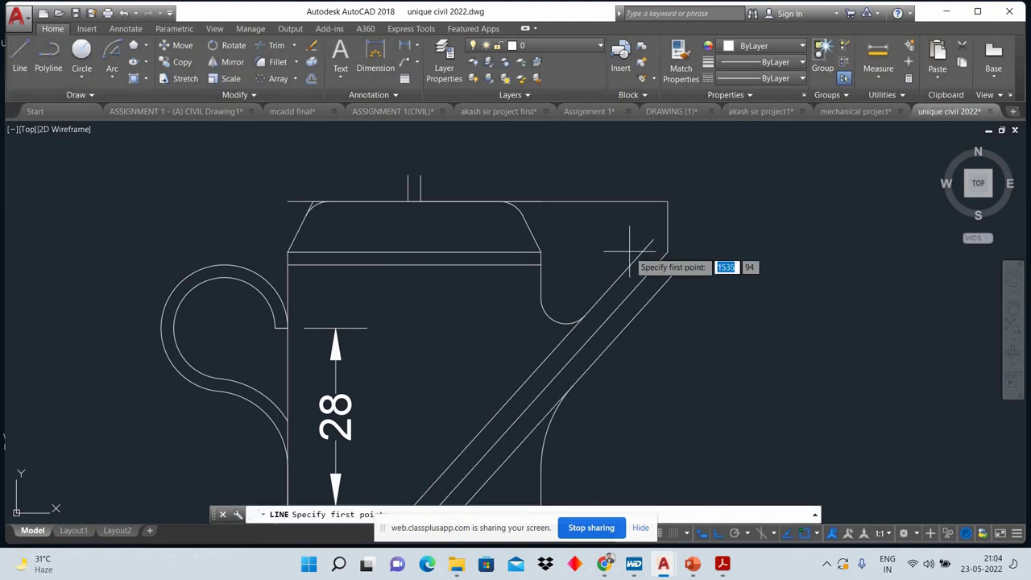
Step: Draw a short line across the diagonals' top ends to cap the spout
click(653, 239)
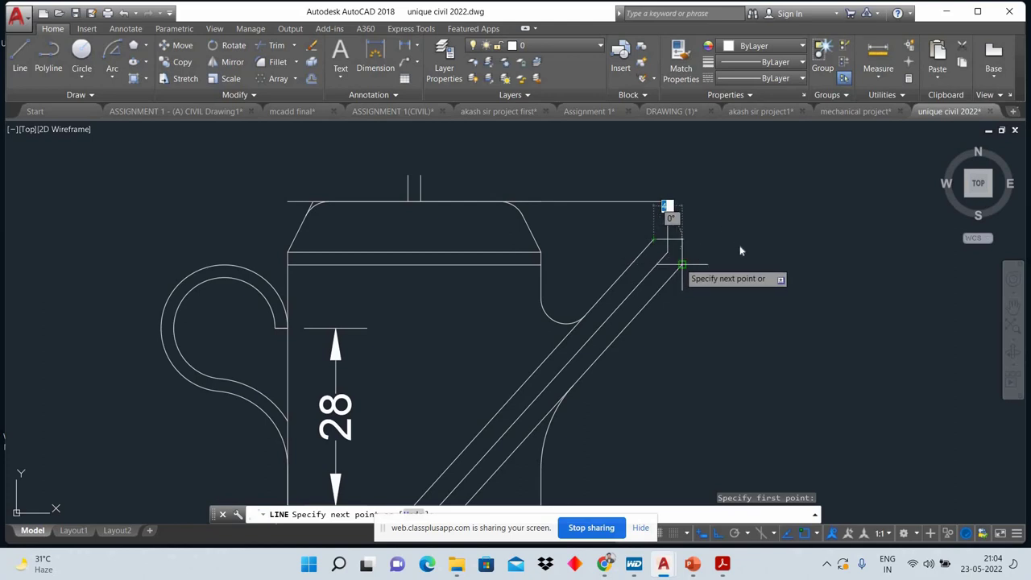
click(680, 266)
right_click(722, 230)
click(757, 251)
Step: Erase the 40-unit top guide line and the 8-unit right drop
click(696, 227)
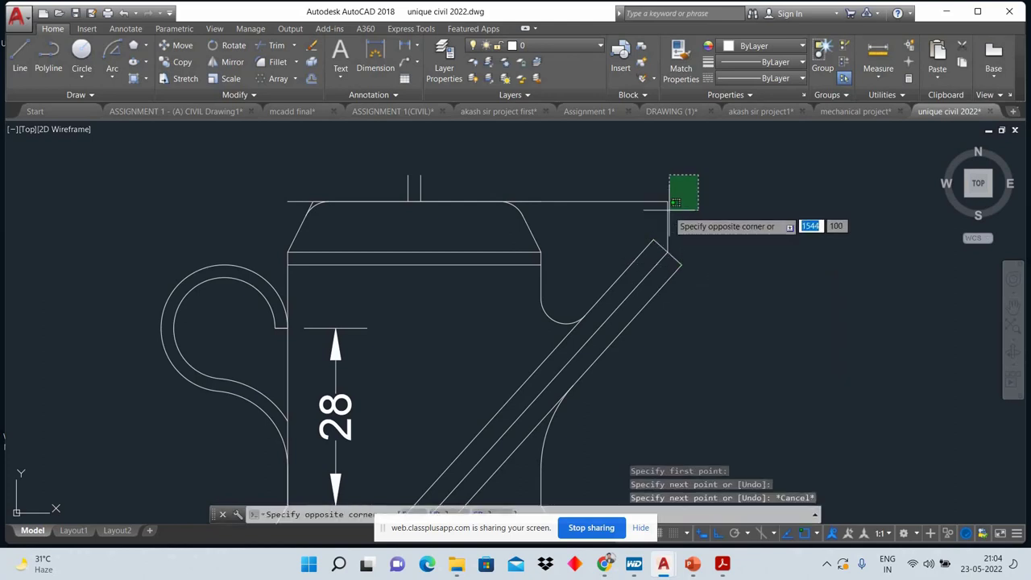
click(659, 218)
right_click(748, 219)
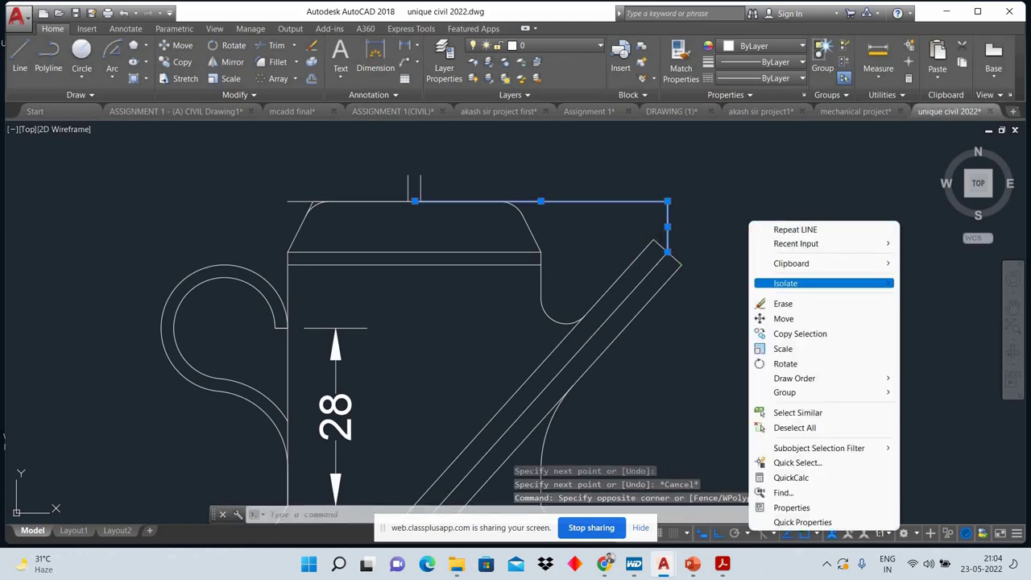
click(782, 303)
middle_drag(715, 351, 706, 279)
click(496, 355)
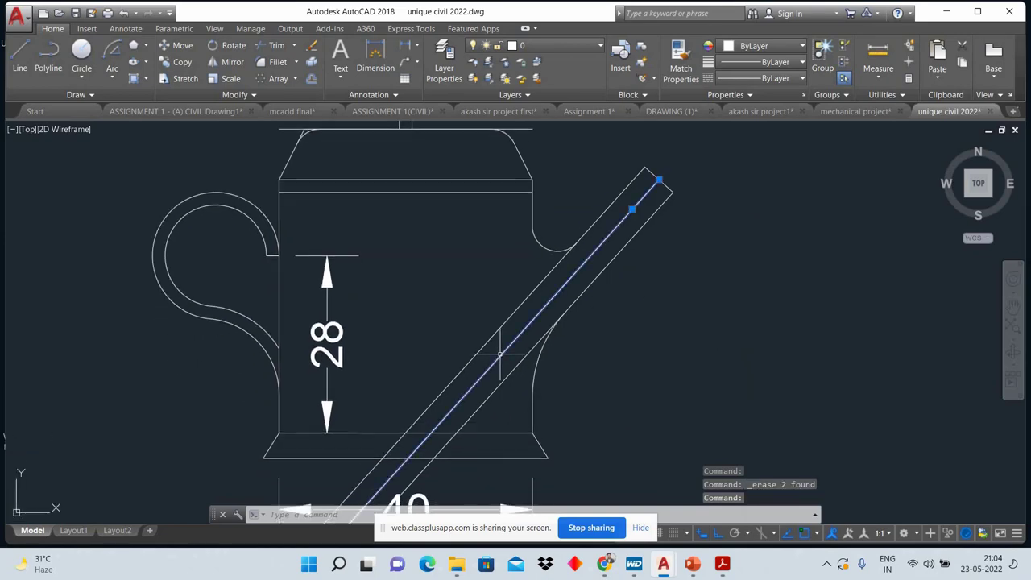